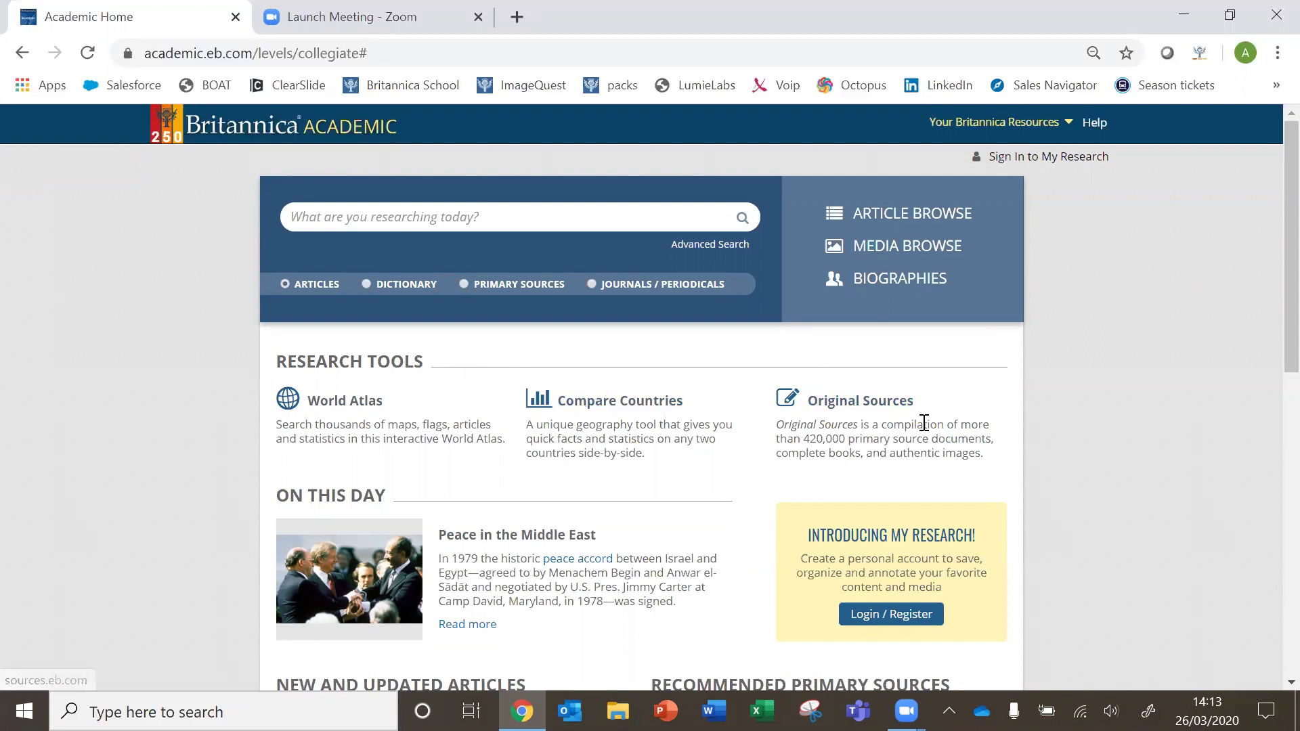
Look through the home page sections from the research tools to the news feeds and Britannica contributors
scroll(1201, 509, down, 4)
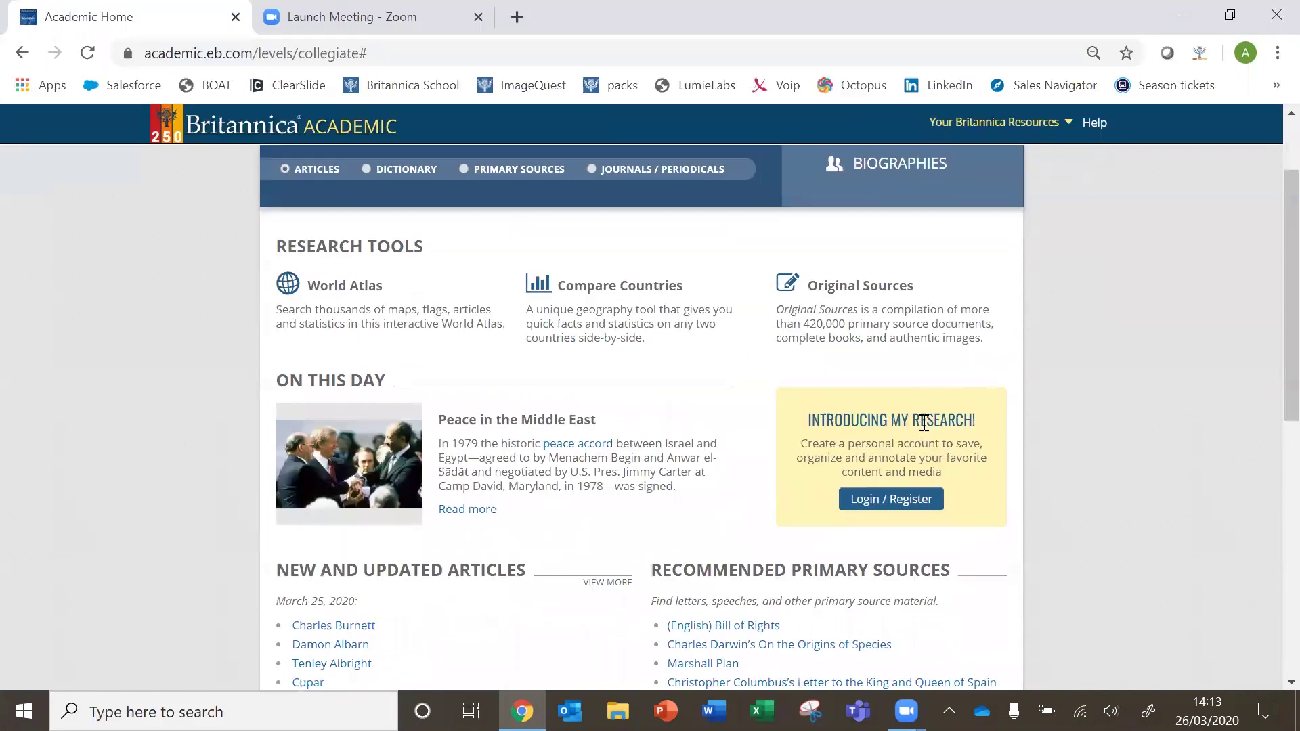
scroll(1201, 518, down, 1)
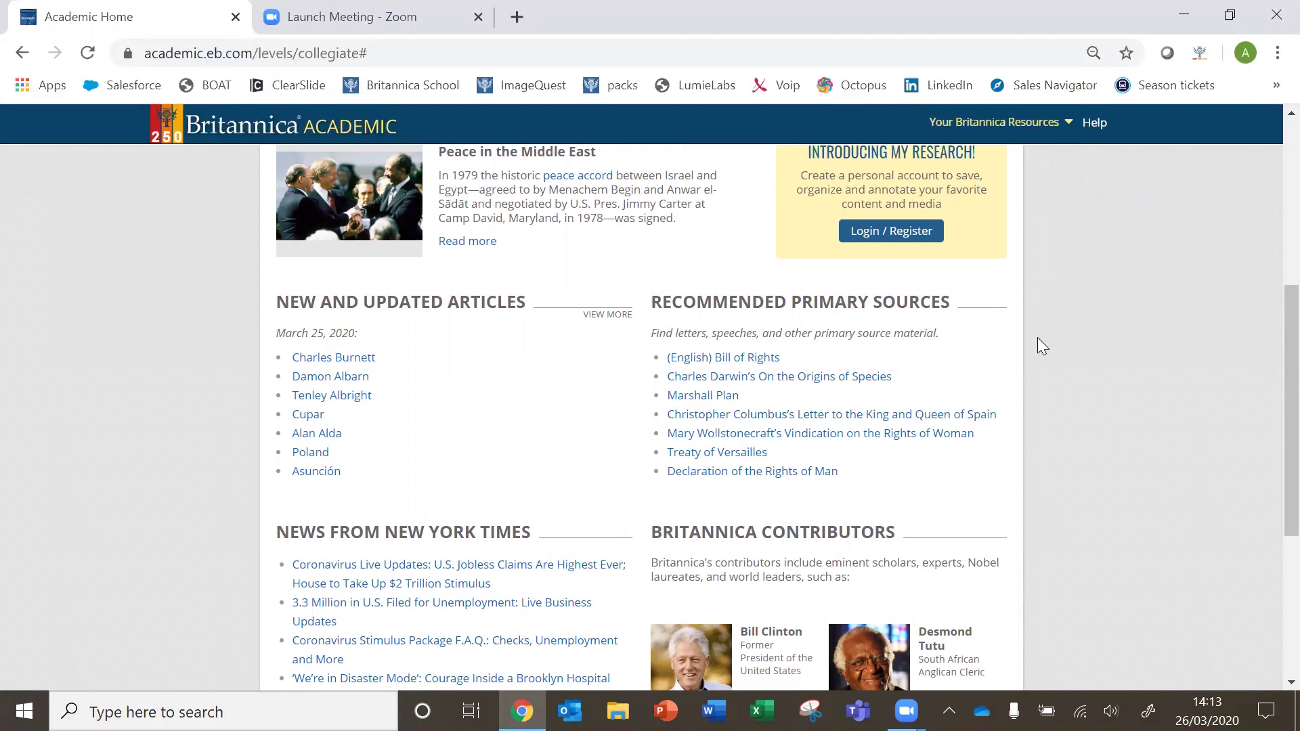
scroll(1038, 338, down, 5)
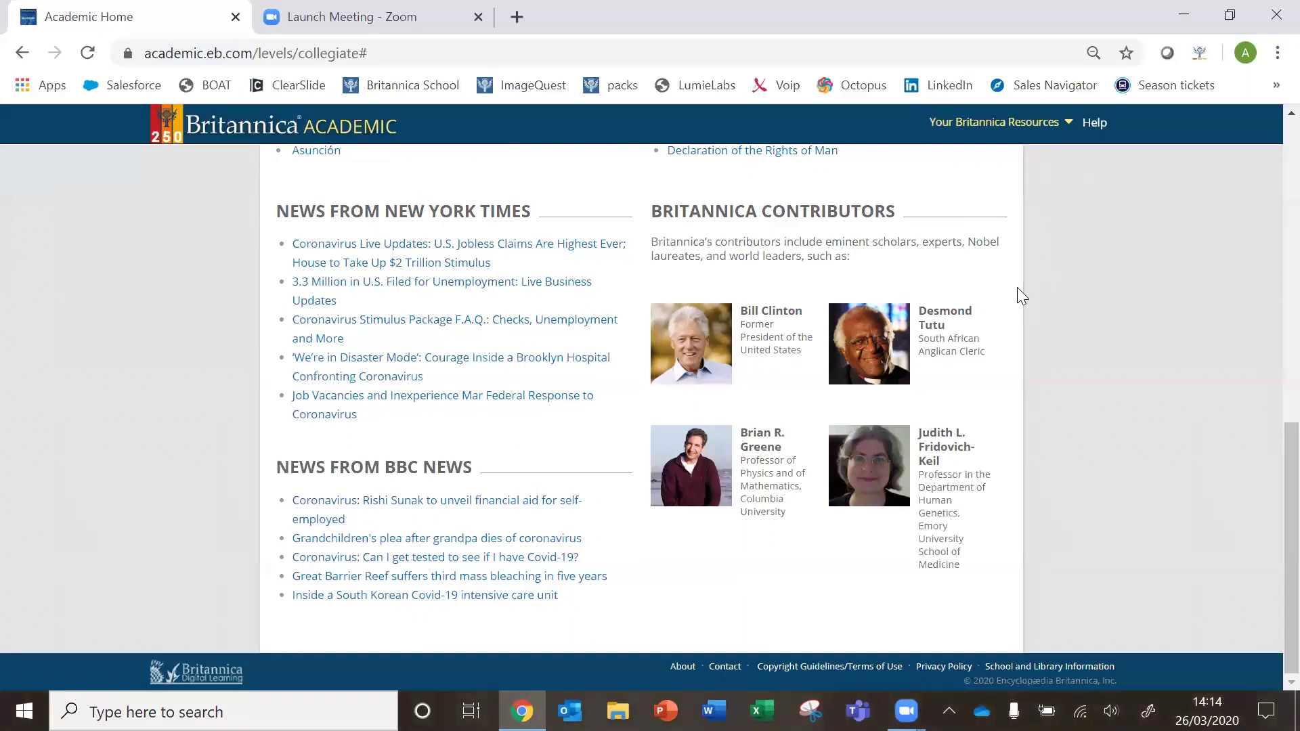
scroll(1016, 288, up, 8)
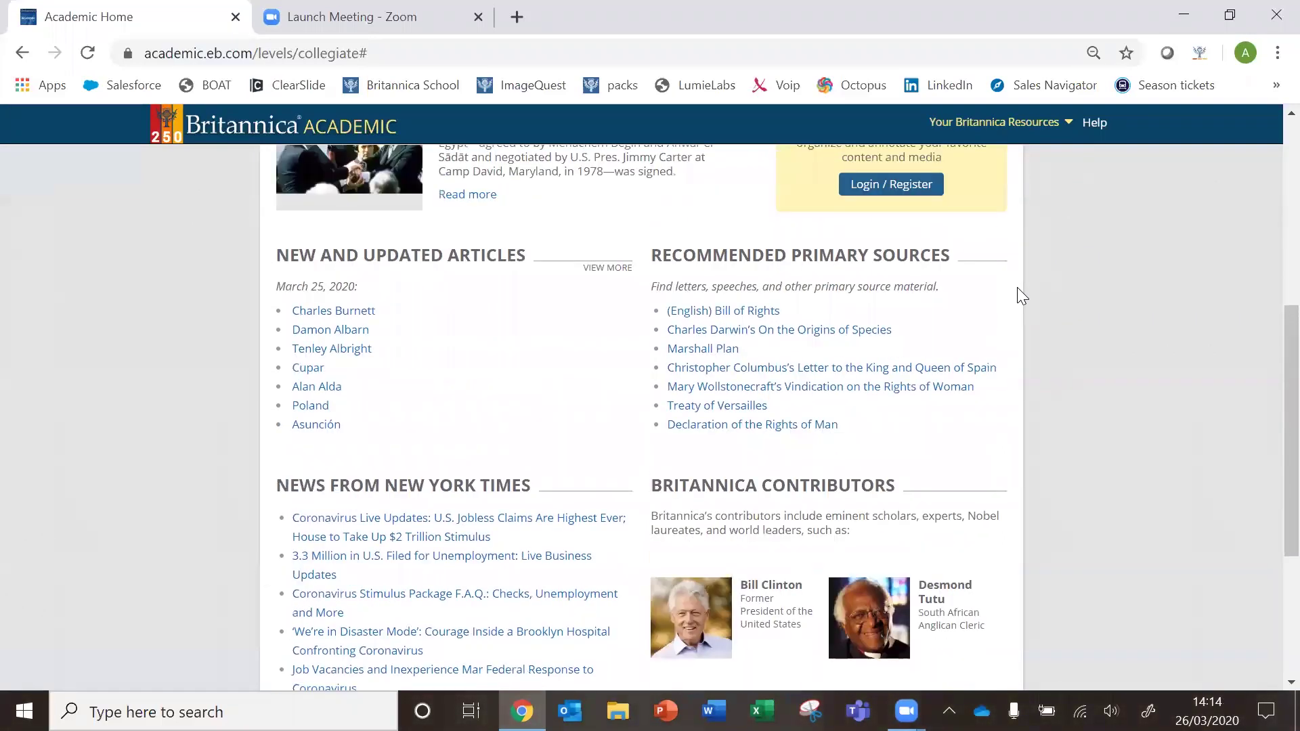
scroll(1017, 290, up, 3)
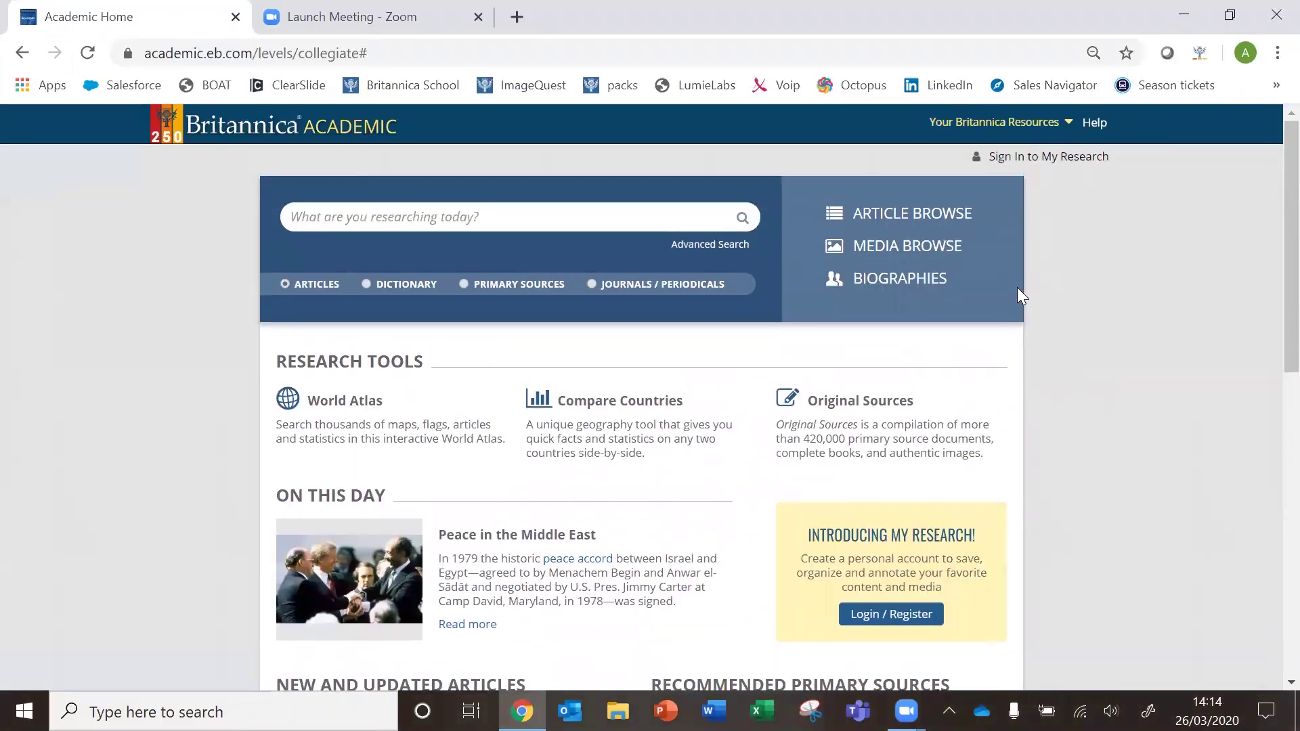
Open the advanced search form to view its word and phrase options, and close it without entering anything
click(473, 221)
click(709, 244)
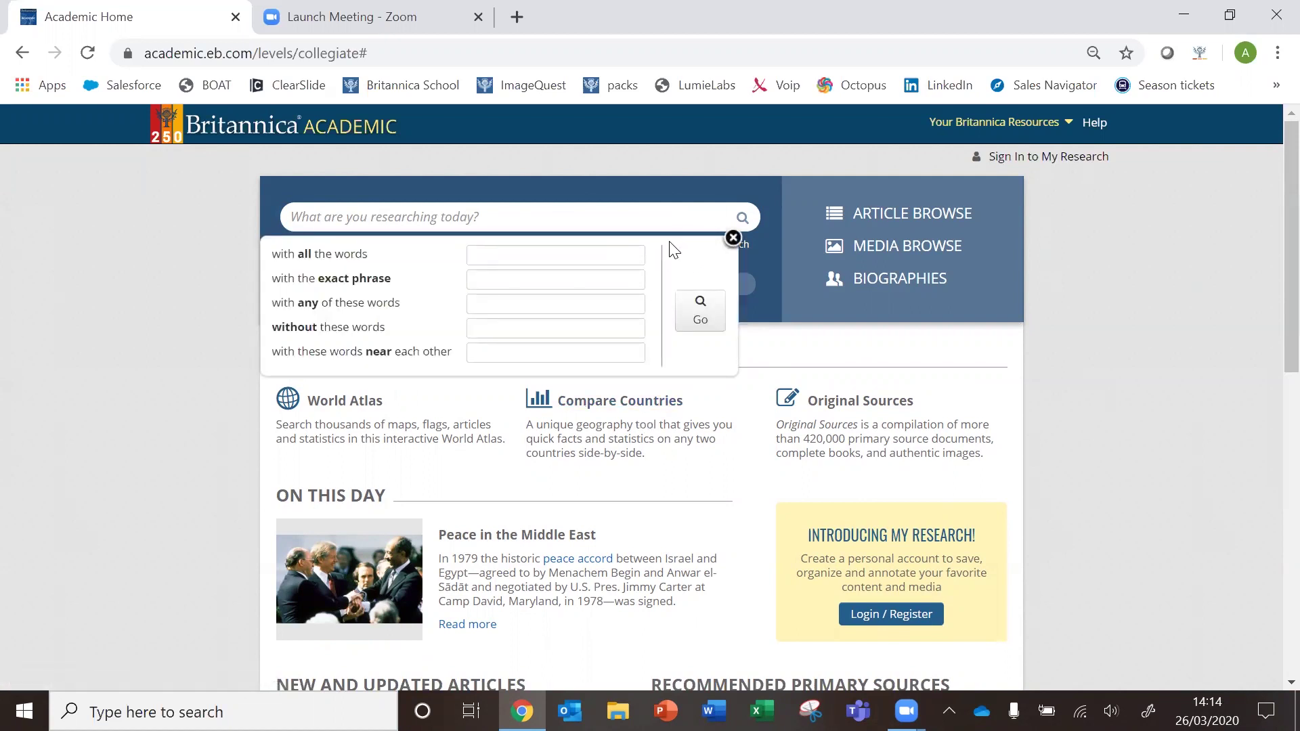
click(731, 239)
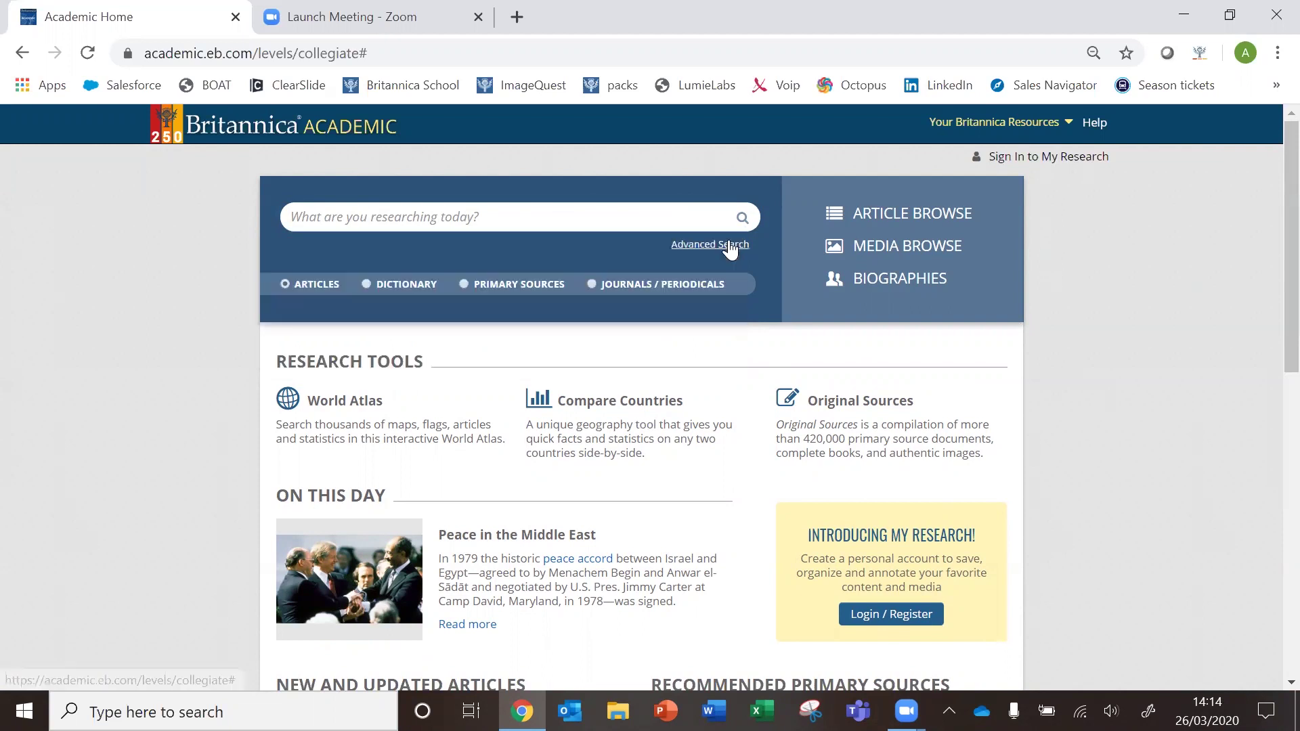
Search the articles for "artificial intelligence" and briefly highlight the number of results
text(artific)
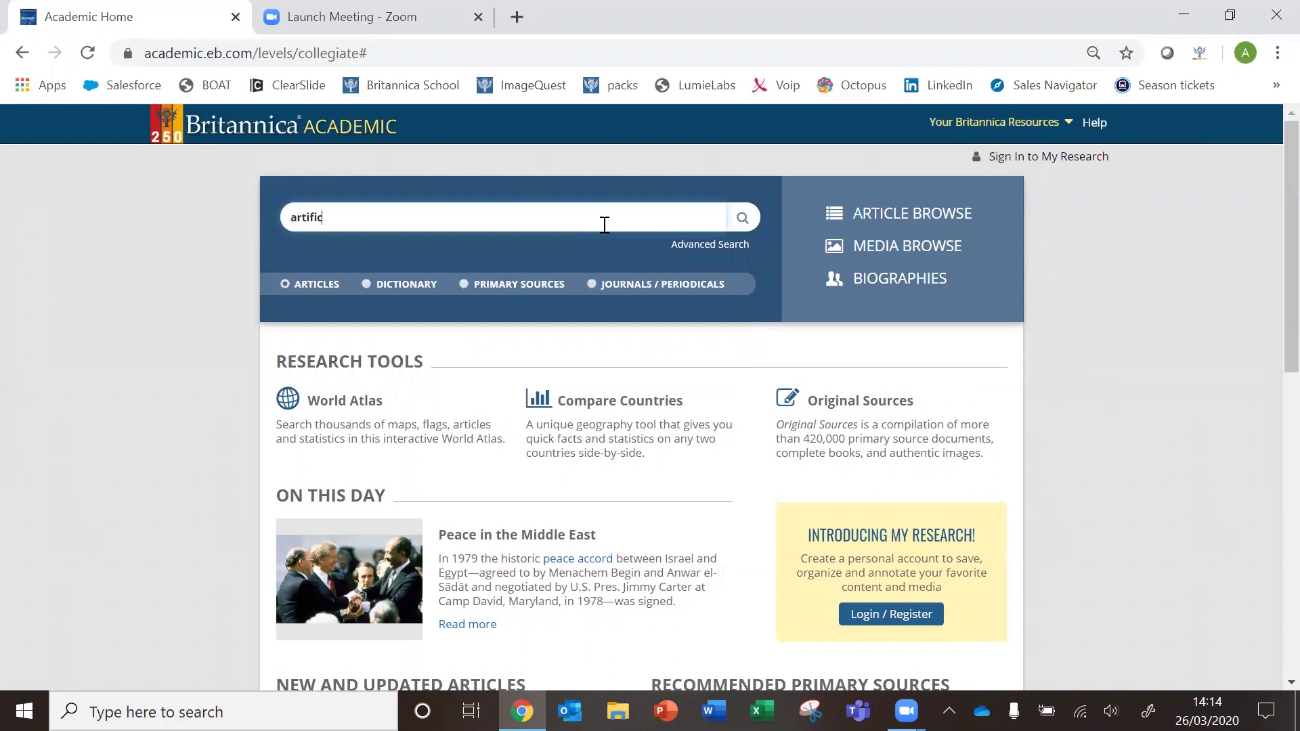
text(ial intelegence)
key(Return)
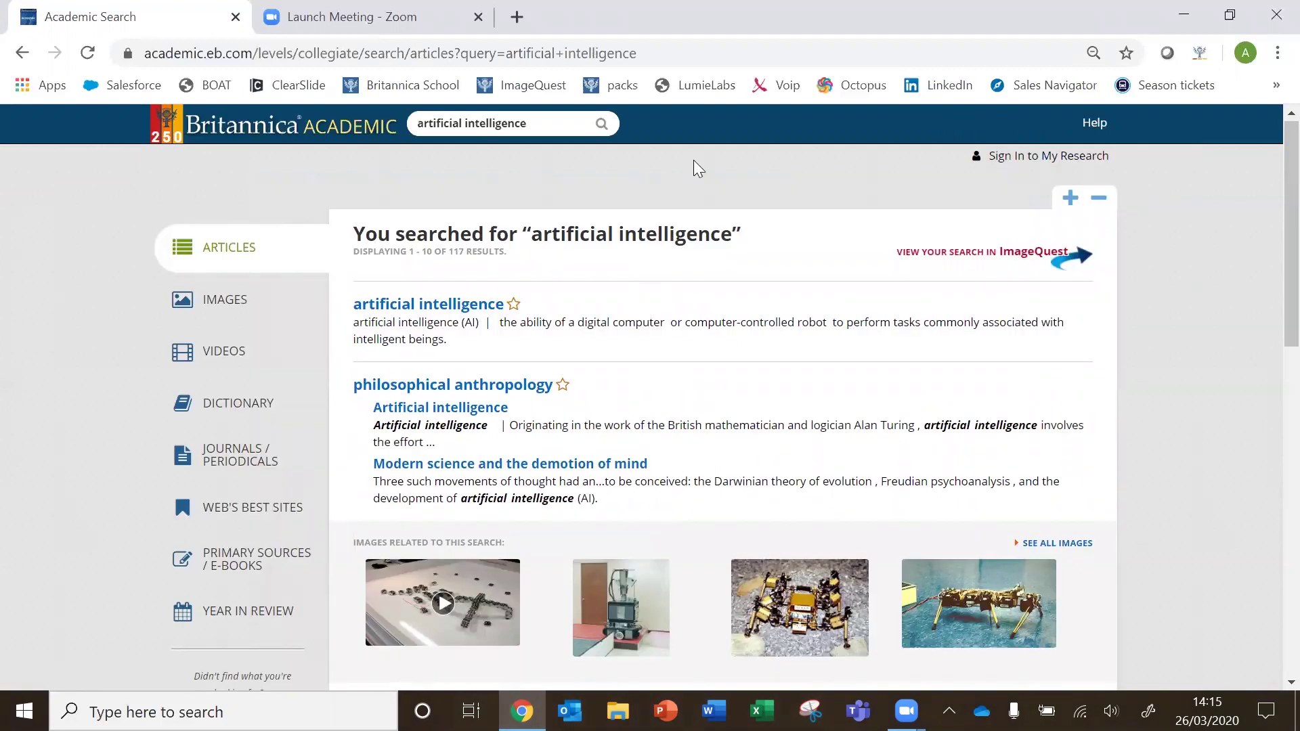
drag(447, 251, 524, 260)
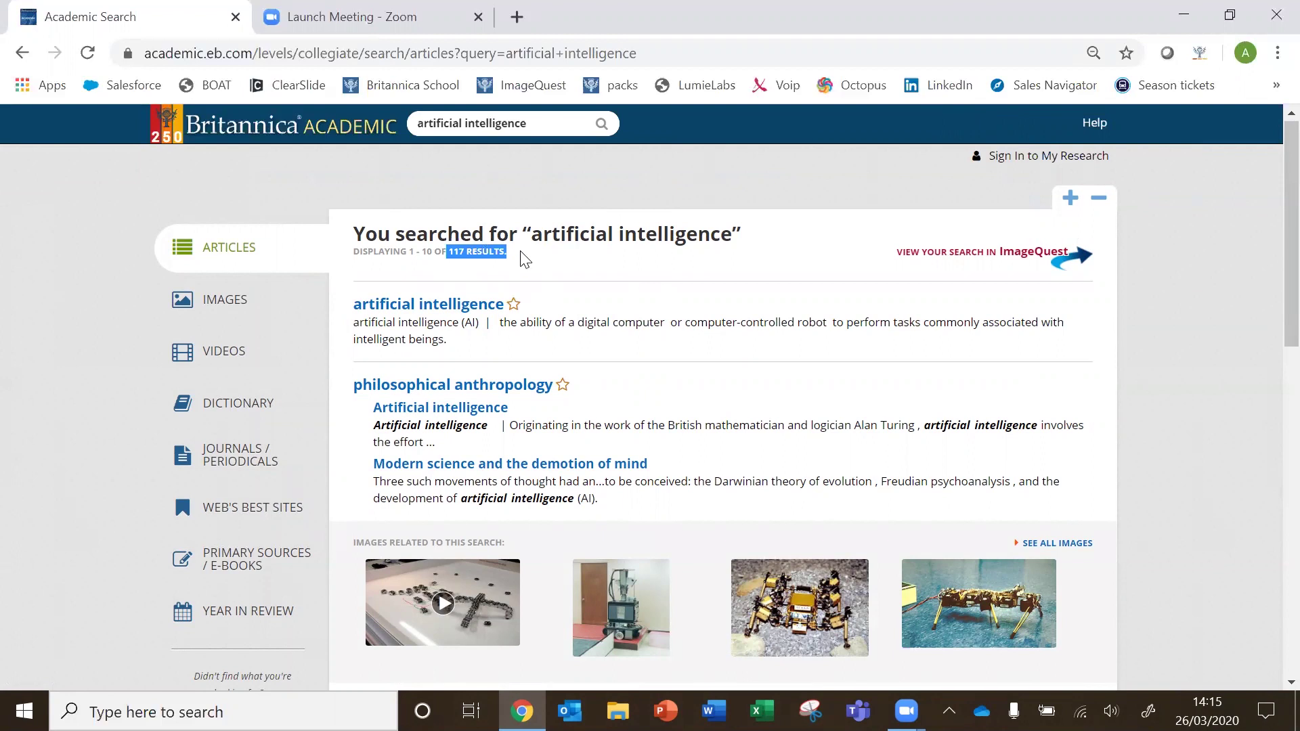
click(525, 260)
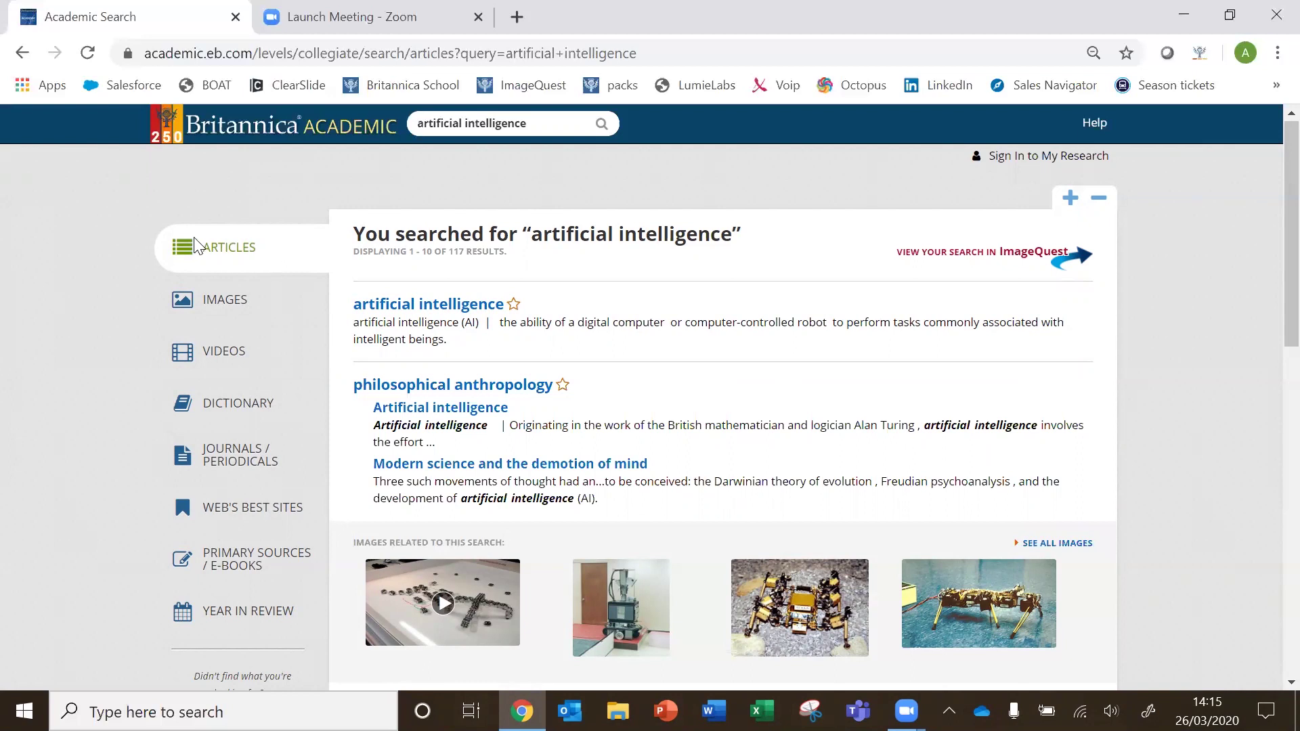
Open the artificial neural network diagram from the image results and display its citation
click(261, 287)
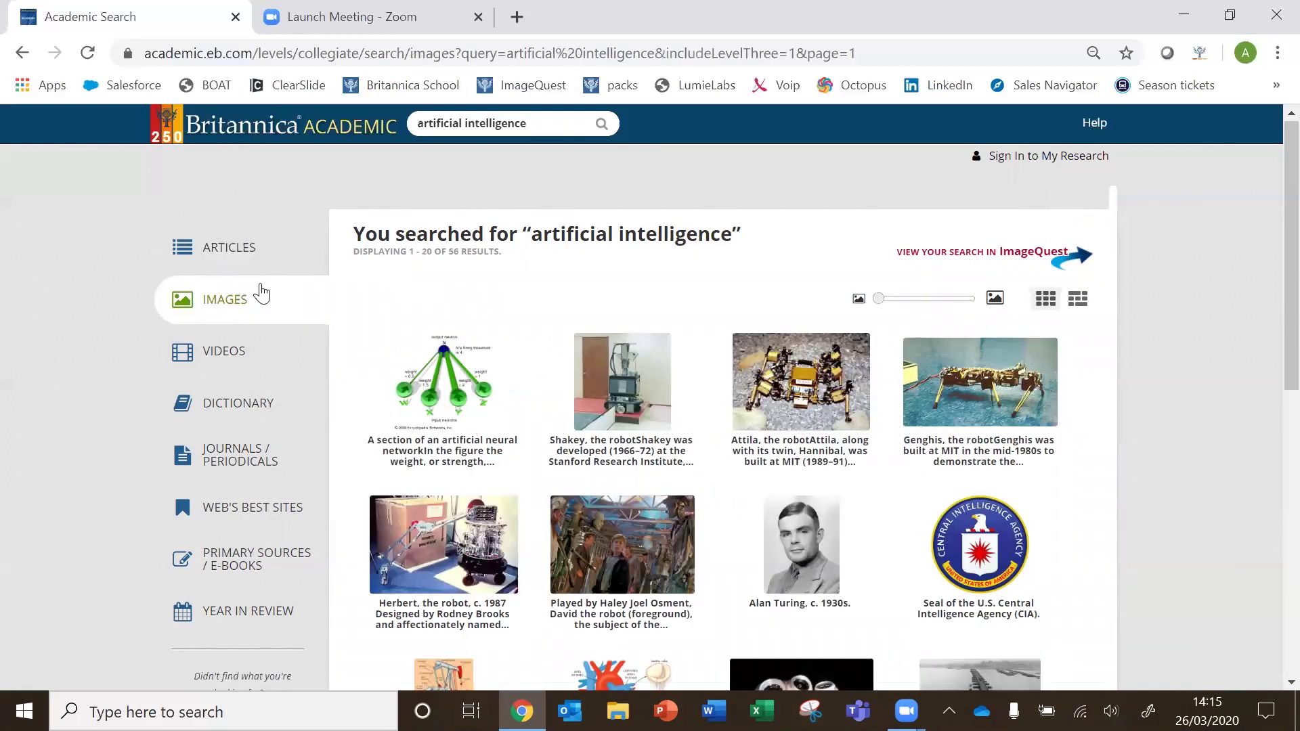
click(437, 372)
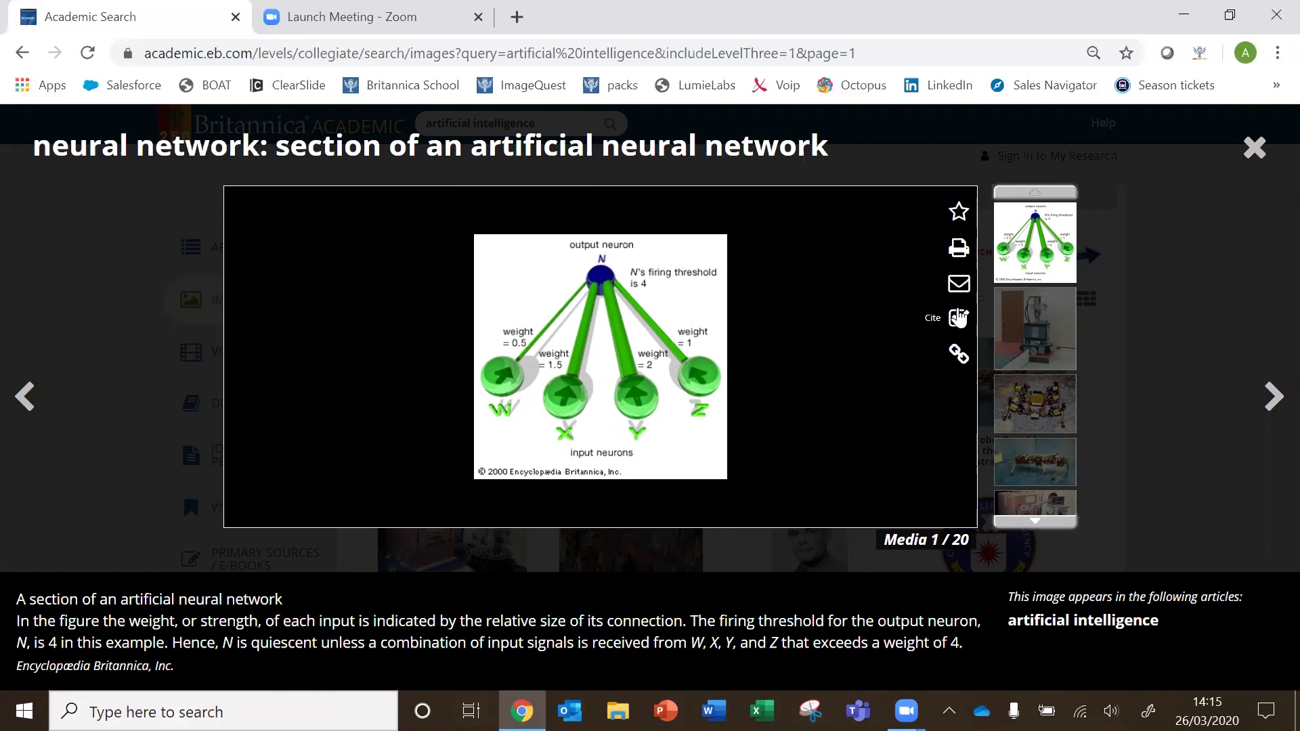
click(958, 316)
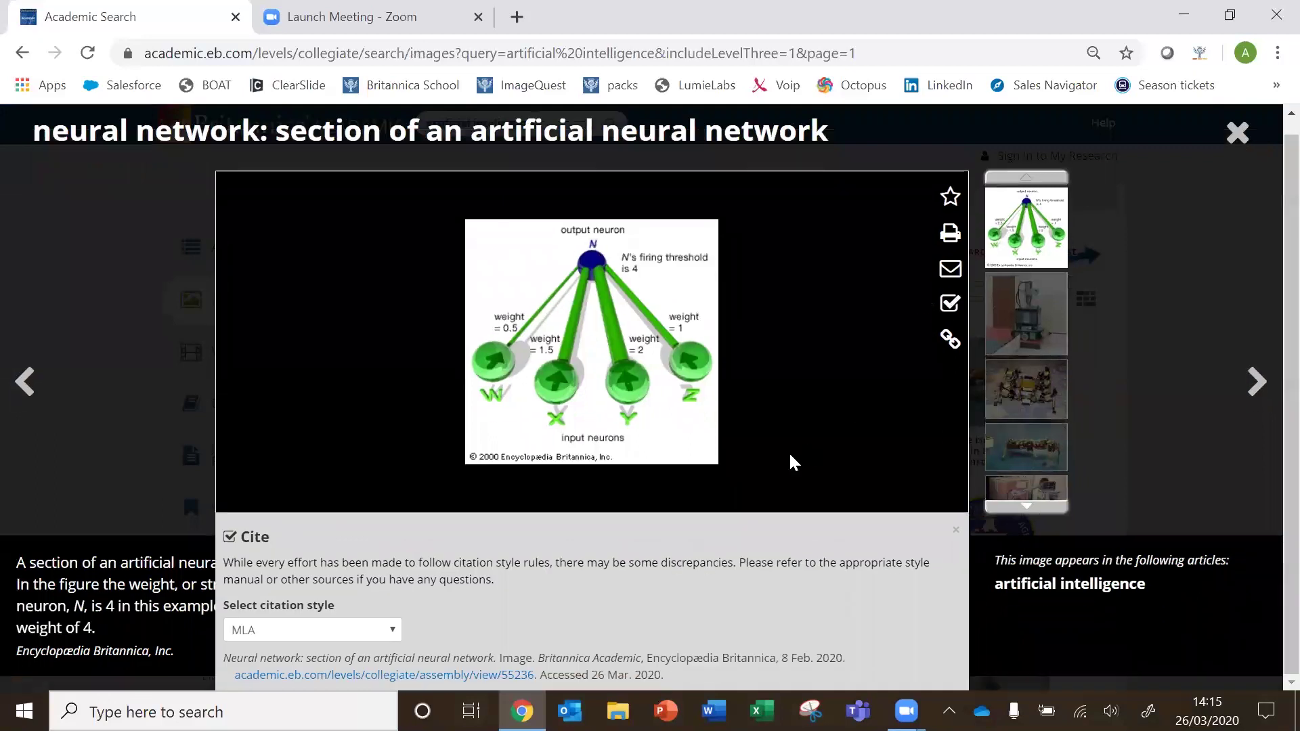
Set the image's citation style to Harvard, briefly highlight the generated citation, and close the image viewer
click(393, 633)
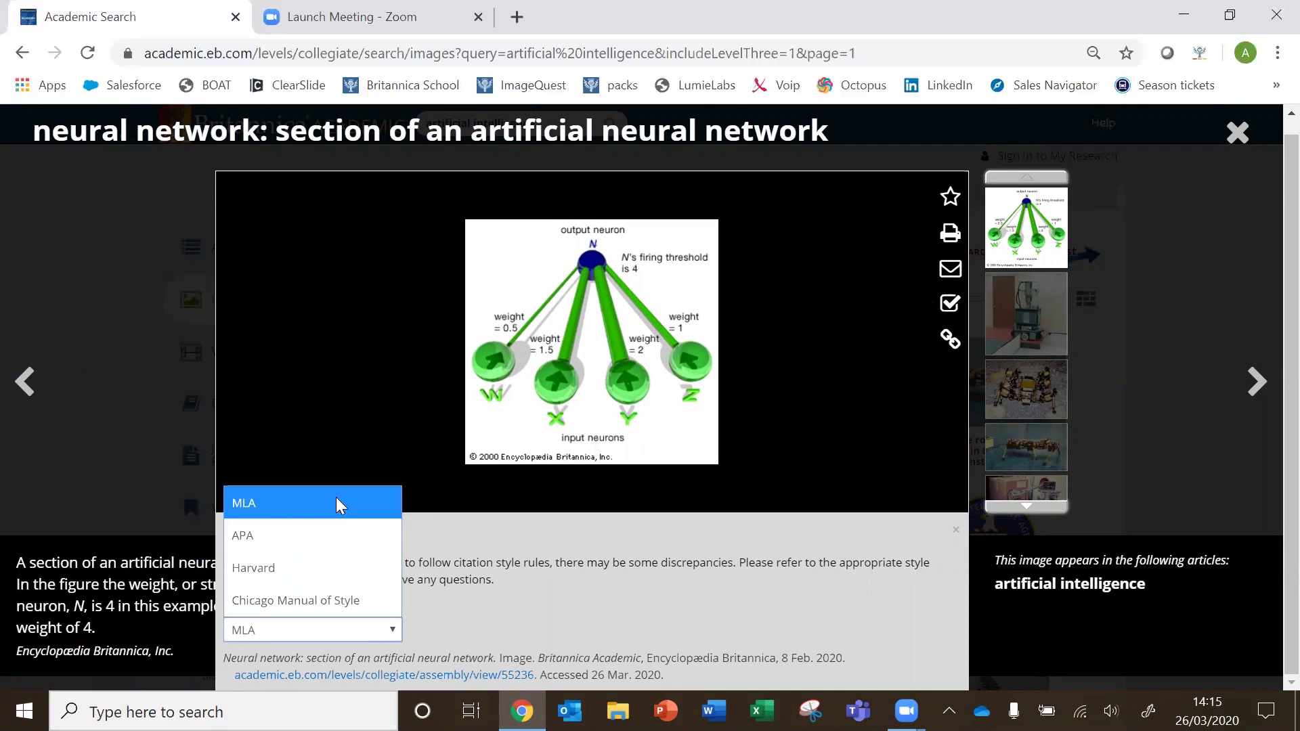
click(333, 566)
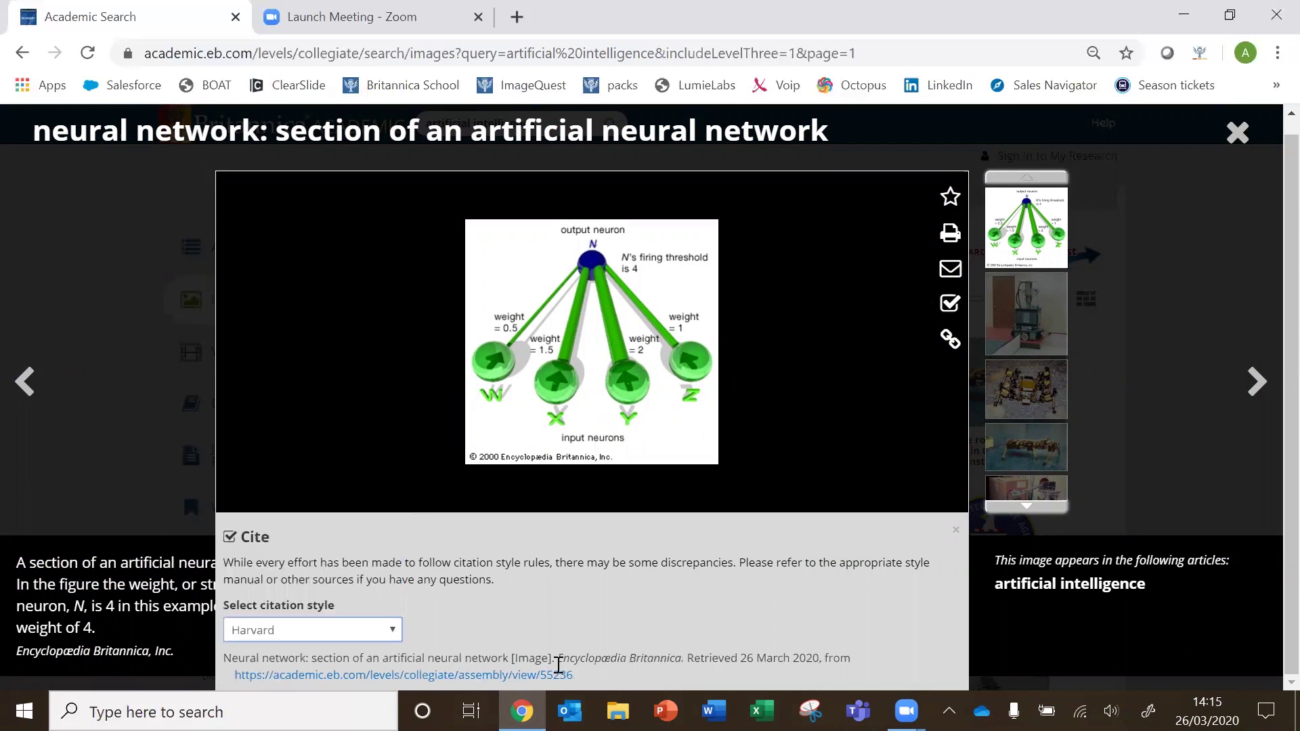
drag(577, 670, 222, 658)
click(500, 605)
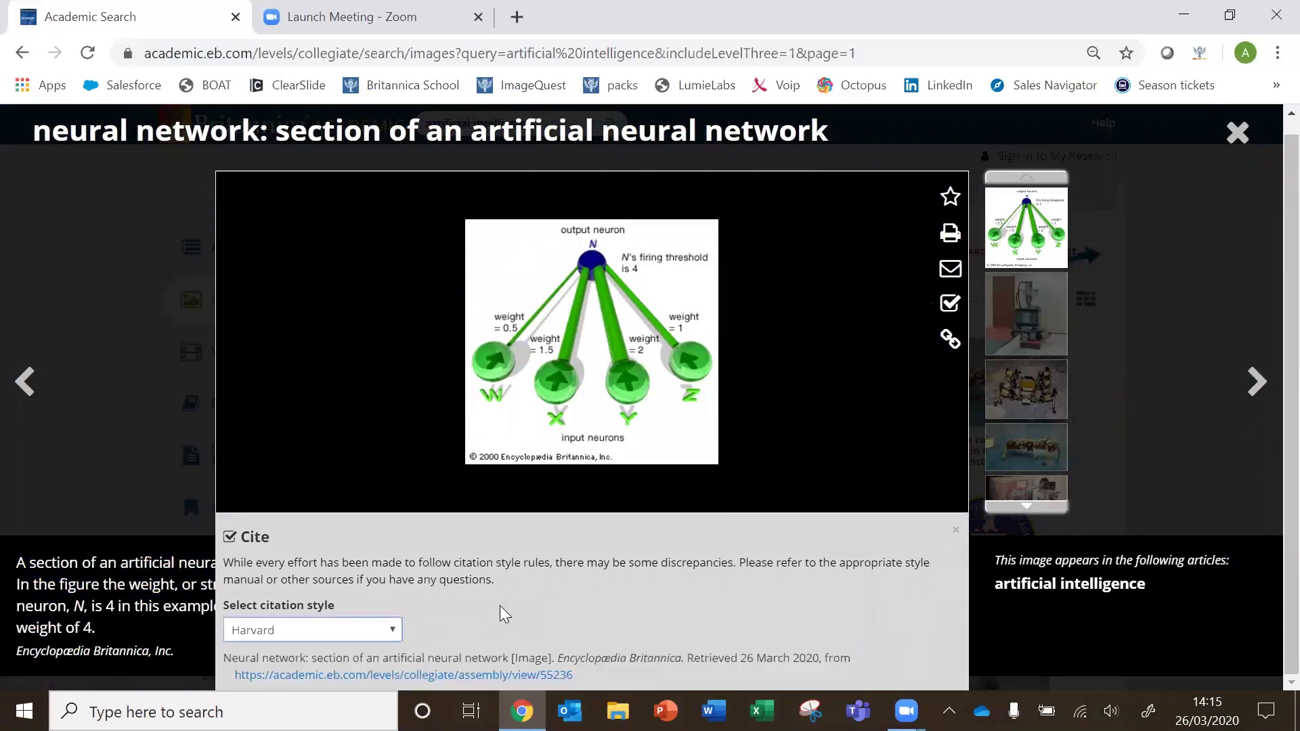
click(1238, 150)
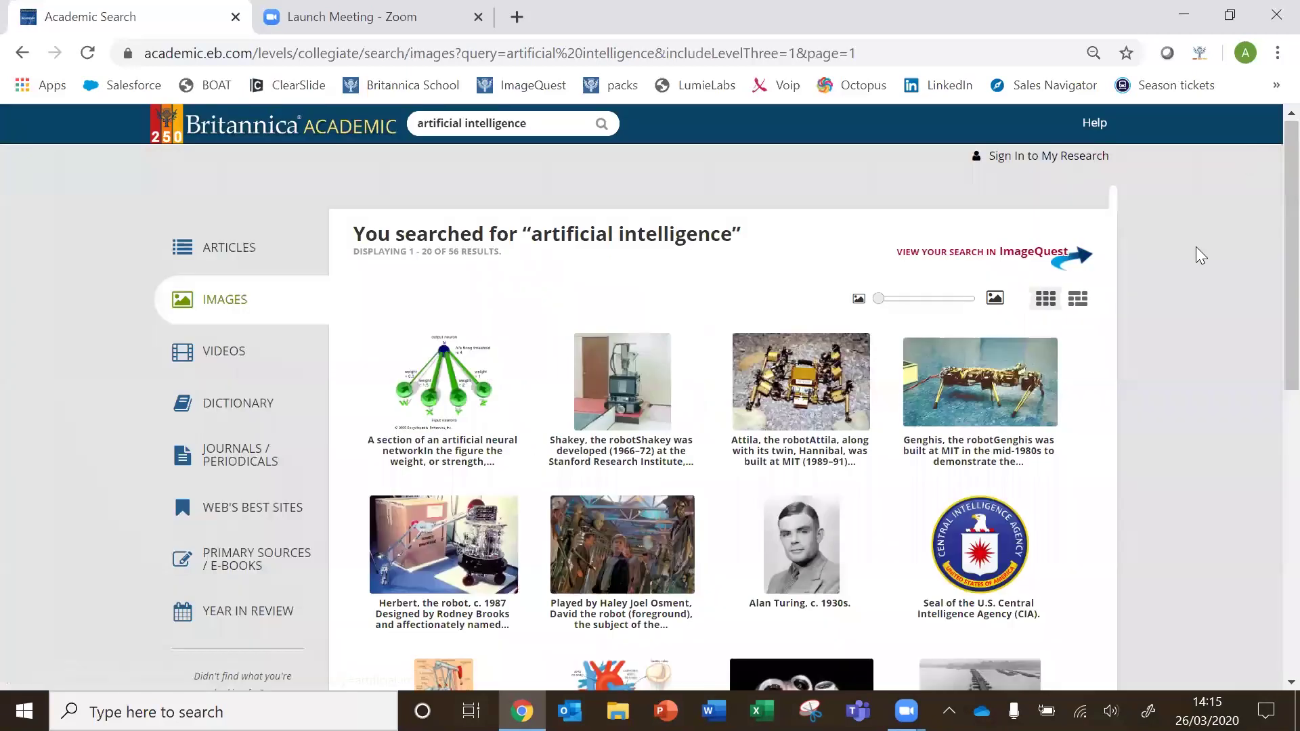
Open the "Overview of artificial intelligence" video from the video results and examine its transcript
click(270, 352)
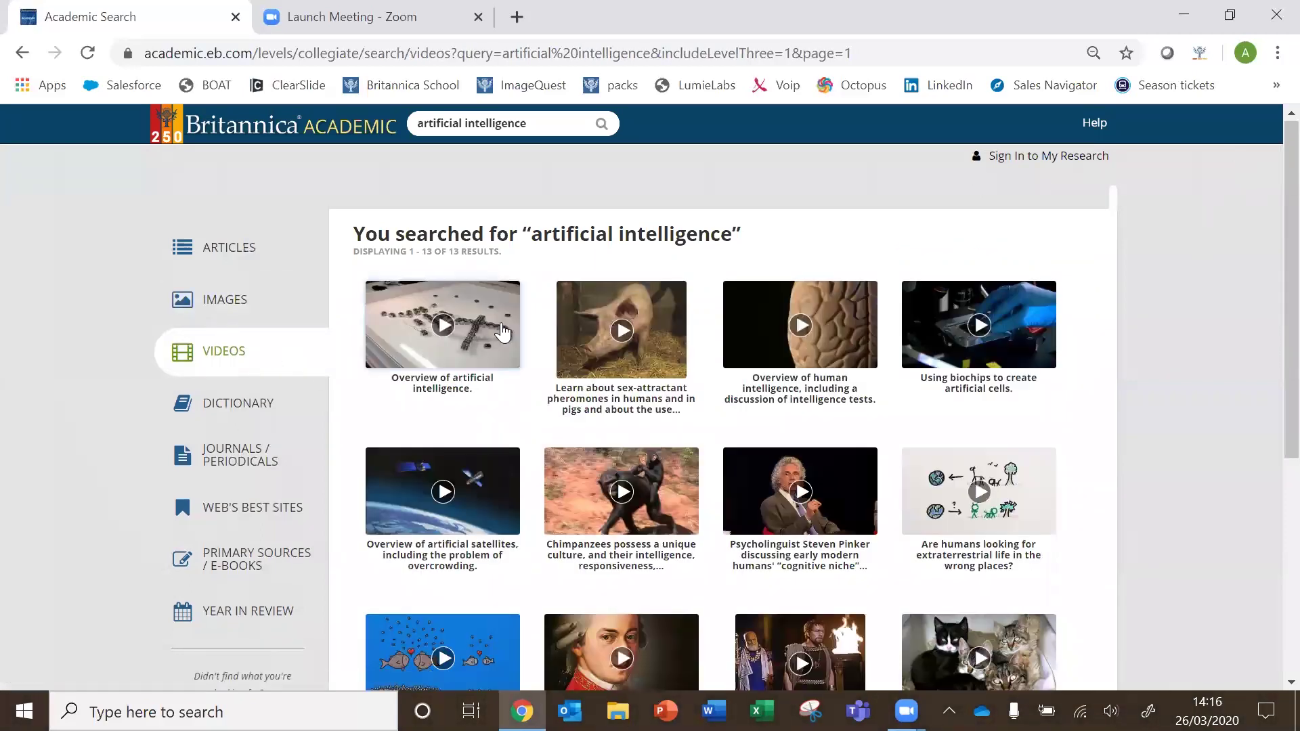
click(508, 353)
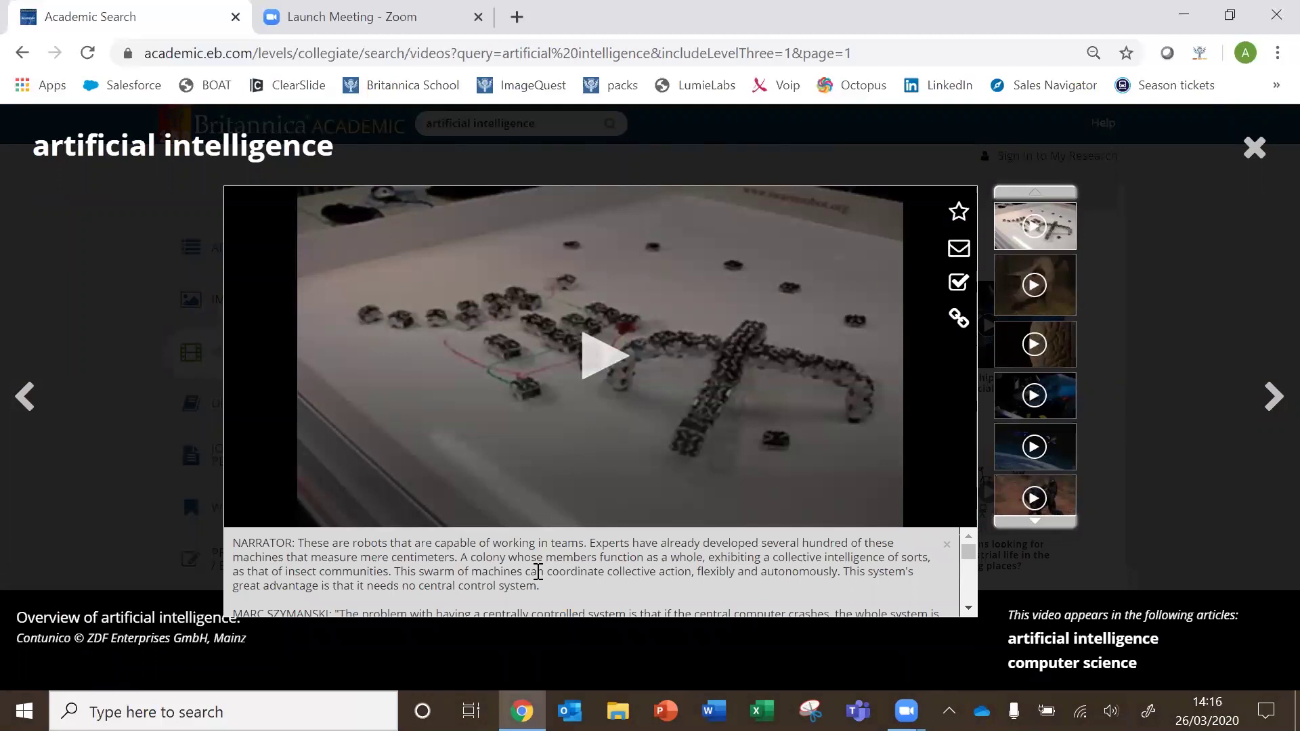
scroll(539, 572, down, 1)
scroll(538, 572, down, 1)
scroll(537, 571, up, 3)
drag(543, 581, 503, 559)
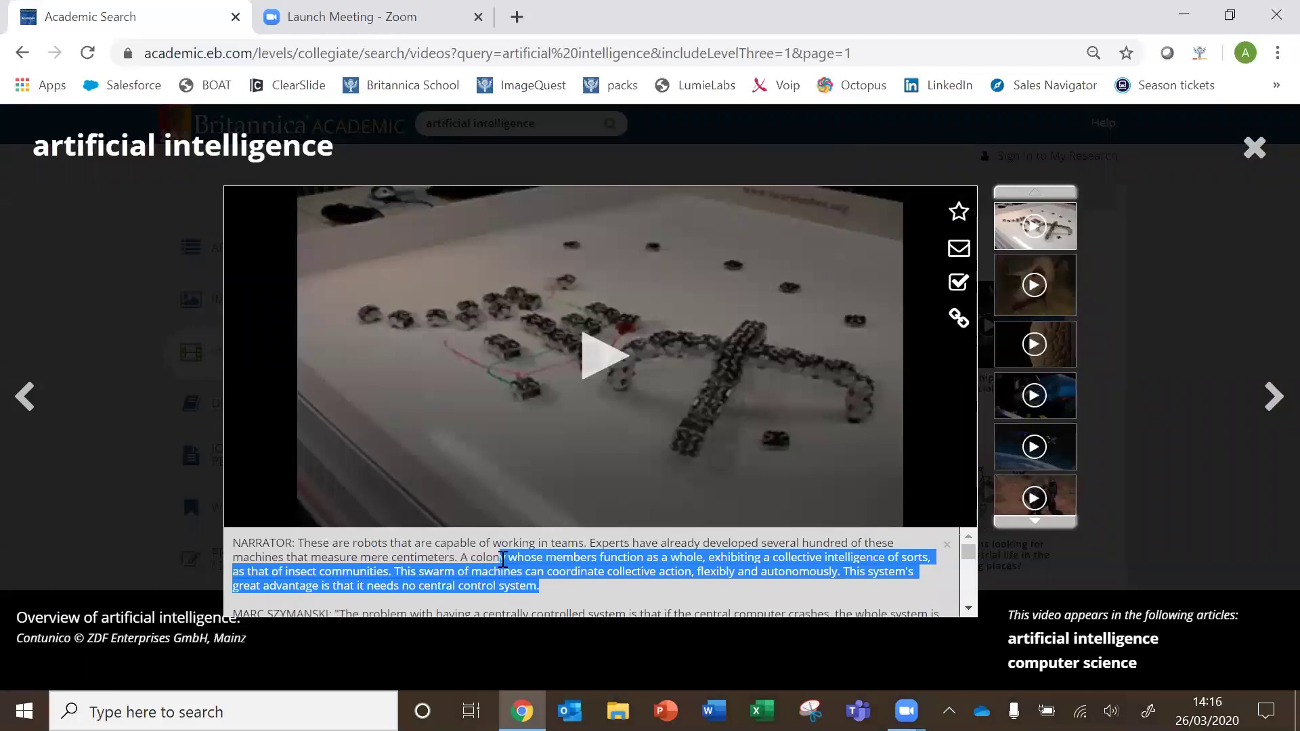
click(503, 559)
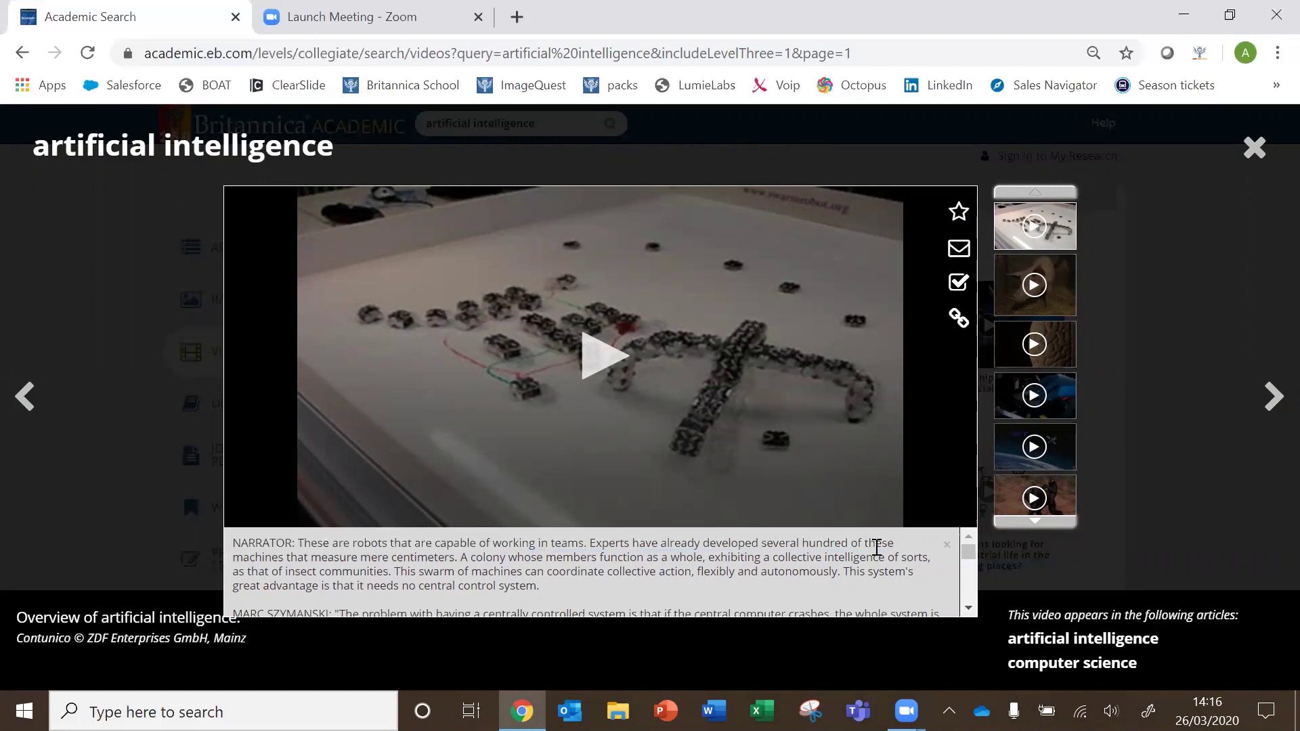
Check which articles the artificial intelligence video appears in and close the video viewer
drag(1006, 615, 1242, 615)
click(1241, 615)
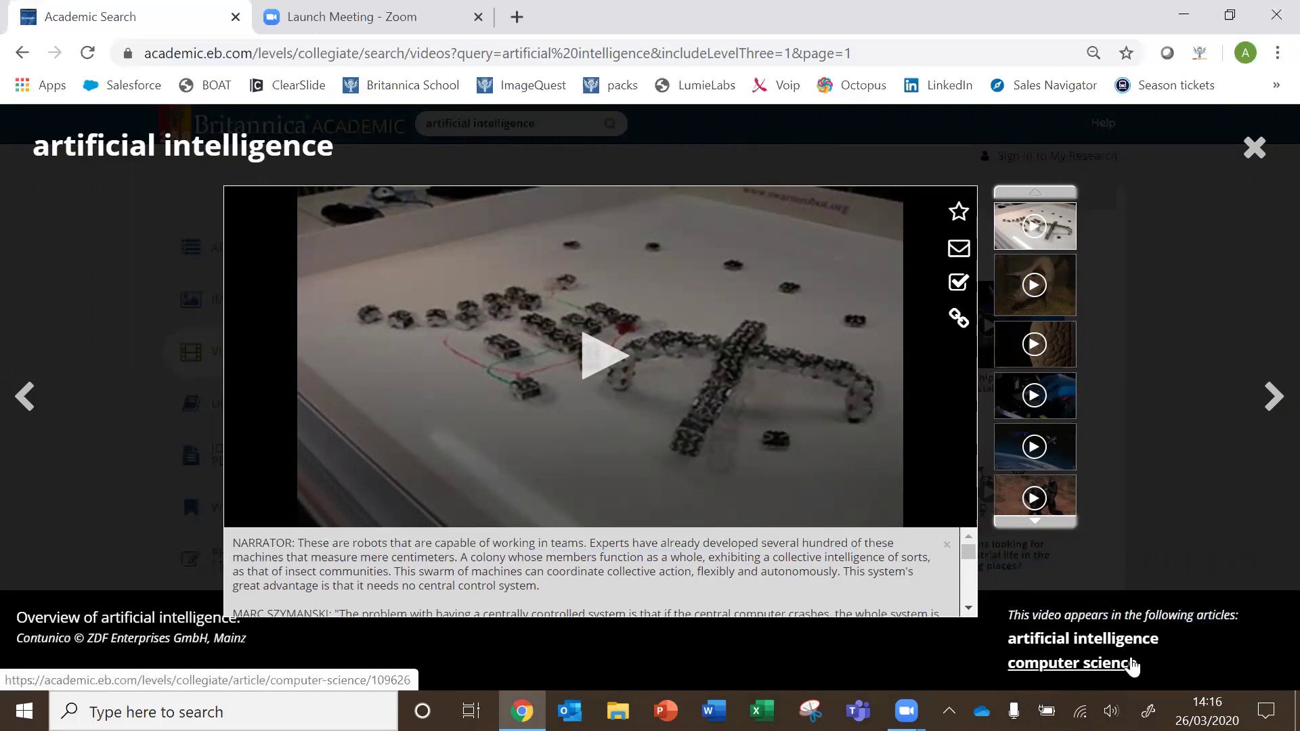
click(1254, 148)
View the dictionary definition of artificial intelligence and look through the journal and periodical results
click(222, 407)
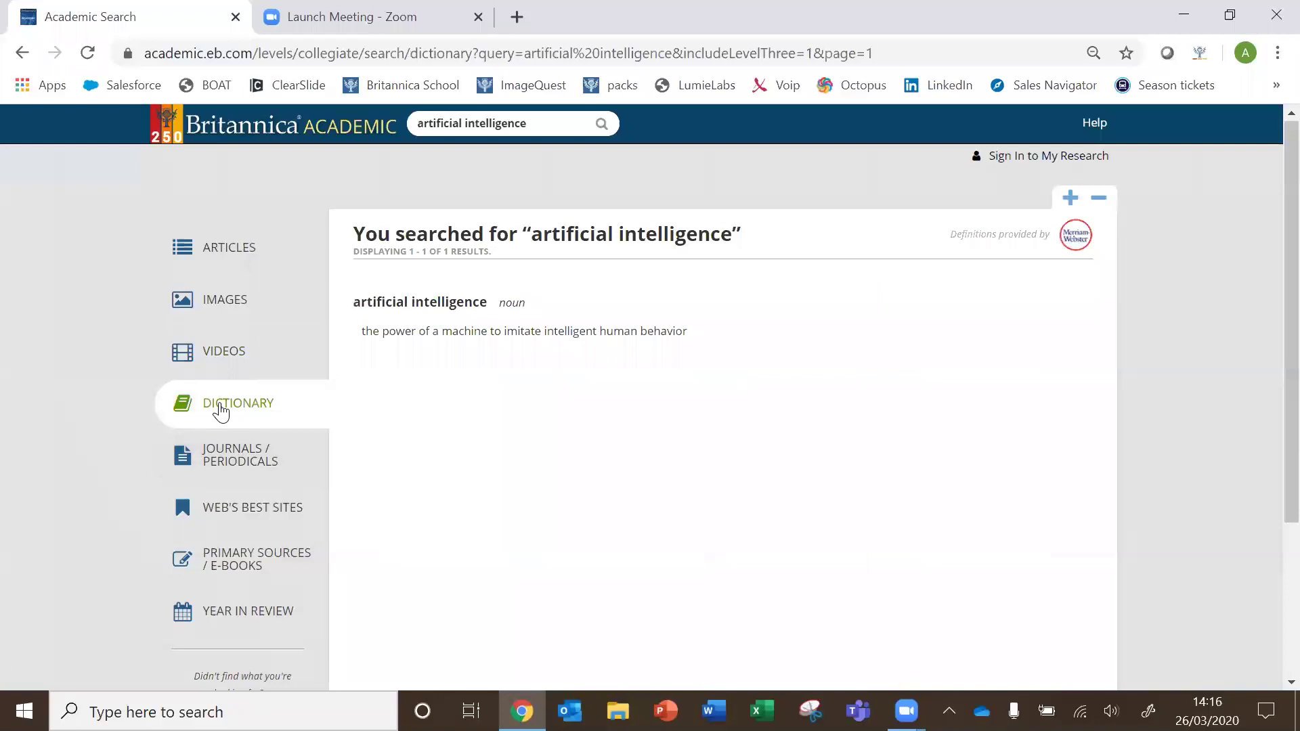
click(225, 450)
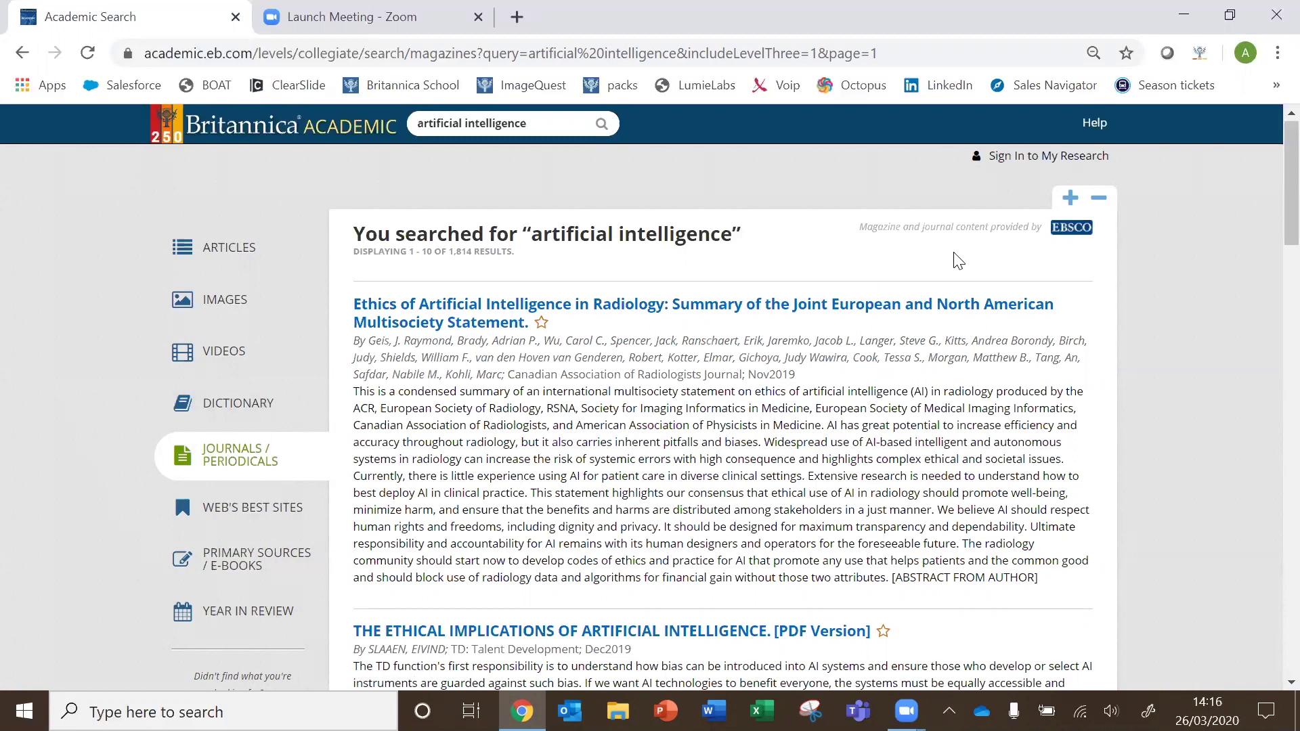
scroll(956, 261, down, 2)
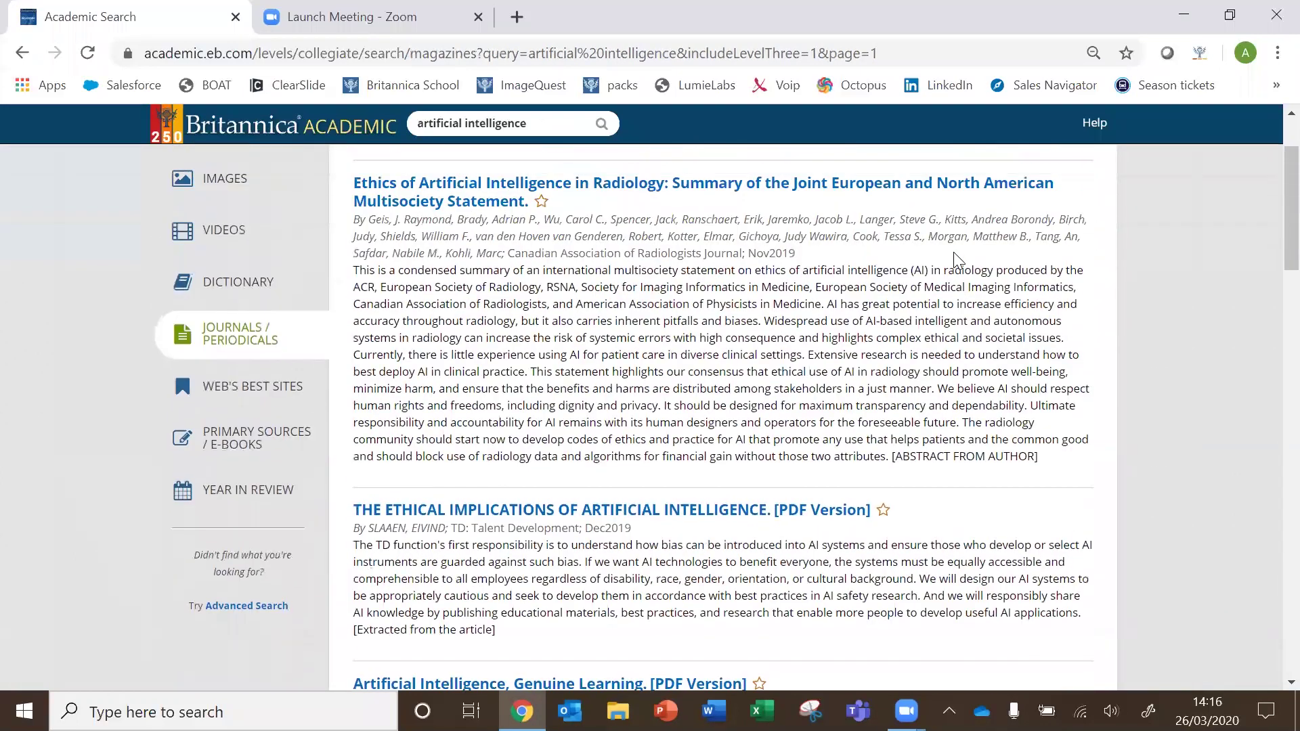
scroll(954, 252, up, 2)
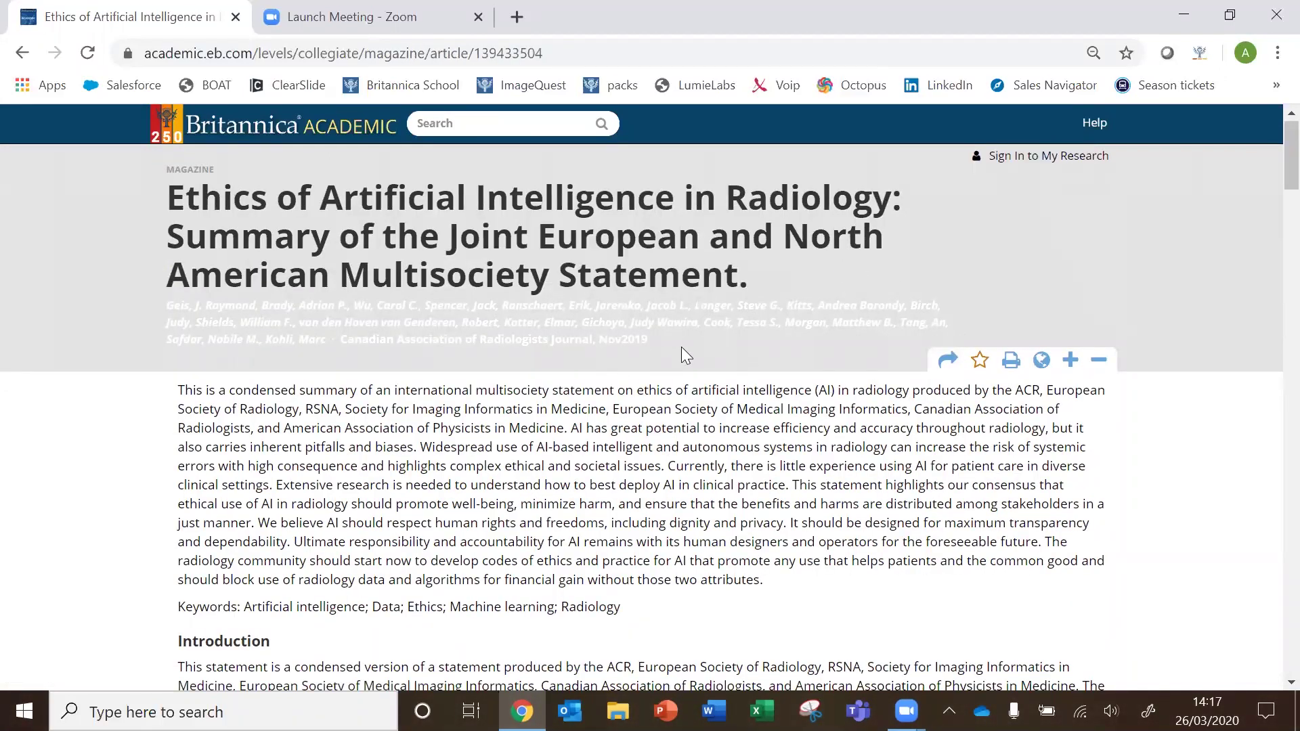
Skim the journal article "Ethics of Artificial Intelligence in Radiology" and return to the journal results
scroll(682, 347, down, 4)
scroll(682, 348, down, 12)
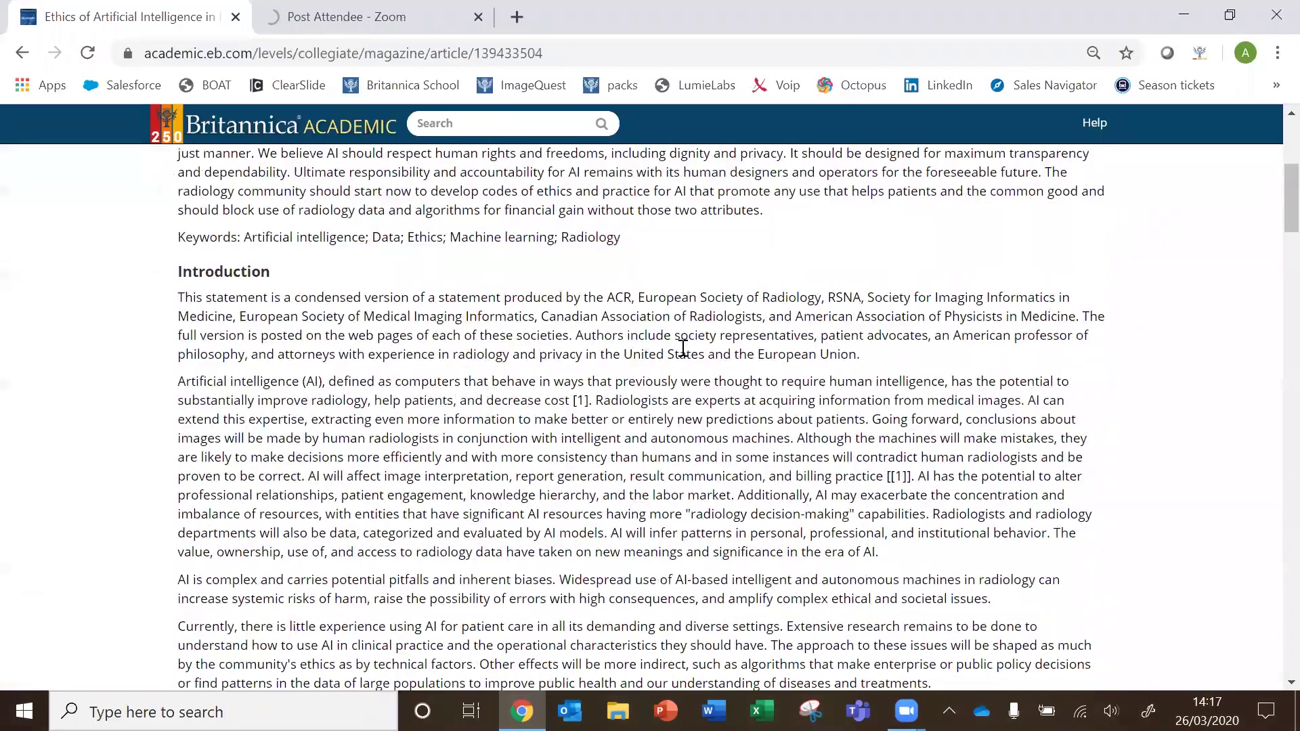
scroll(683, 348, down, 3)
scroll(683, 348, up, 20)
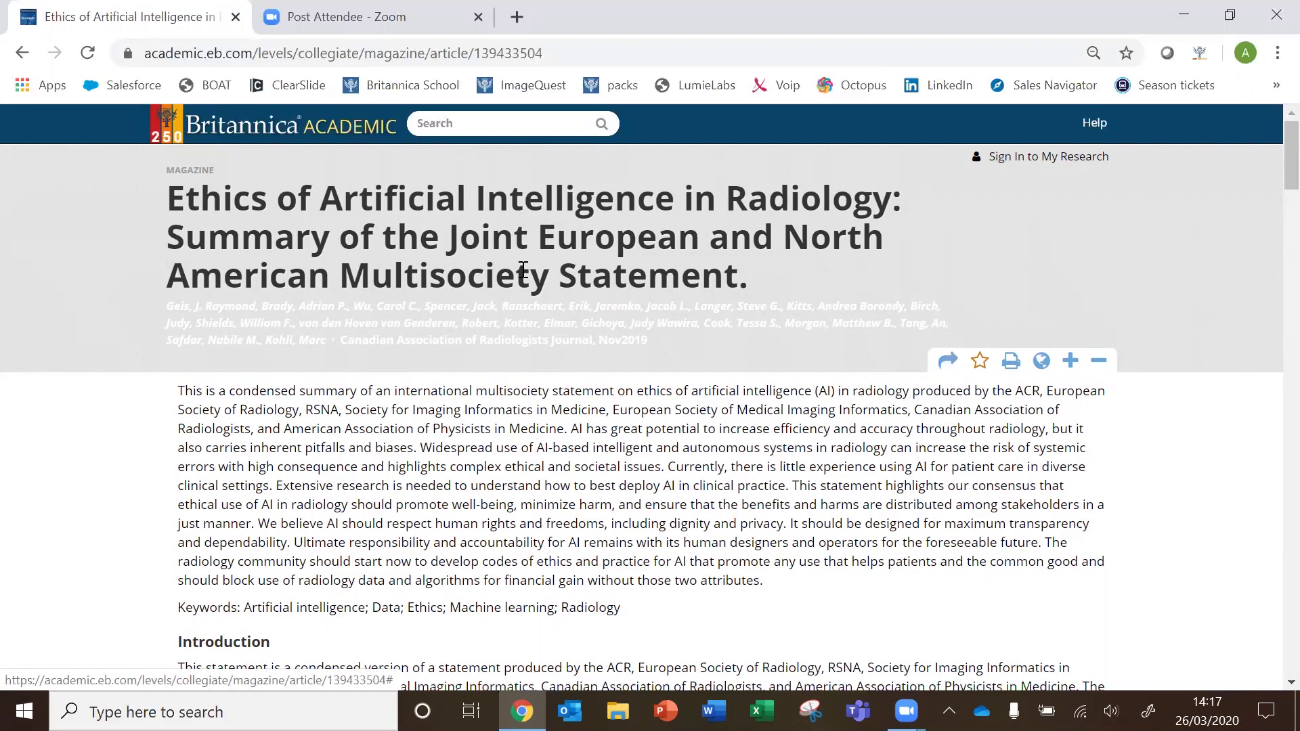
click(24, 54)
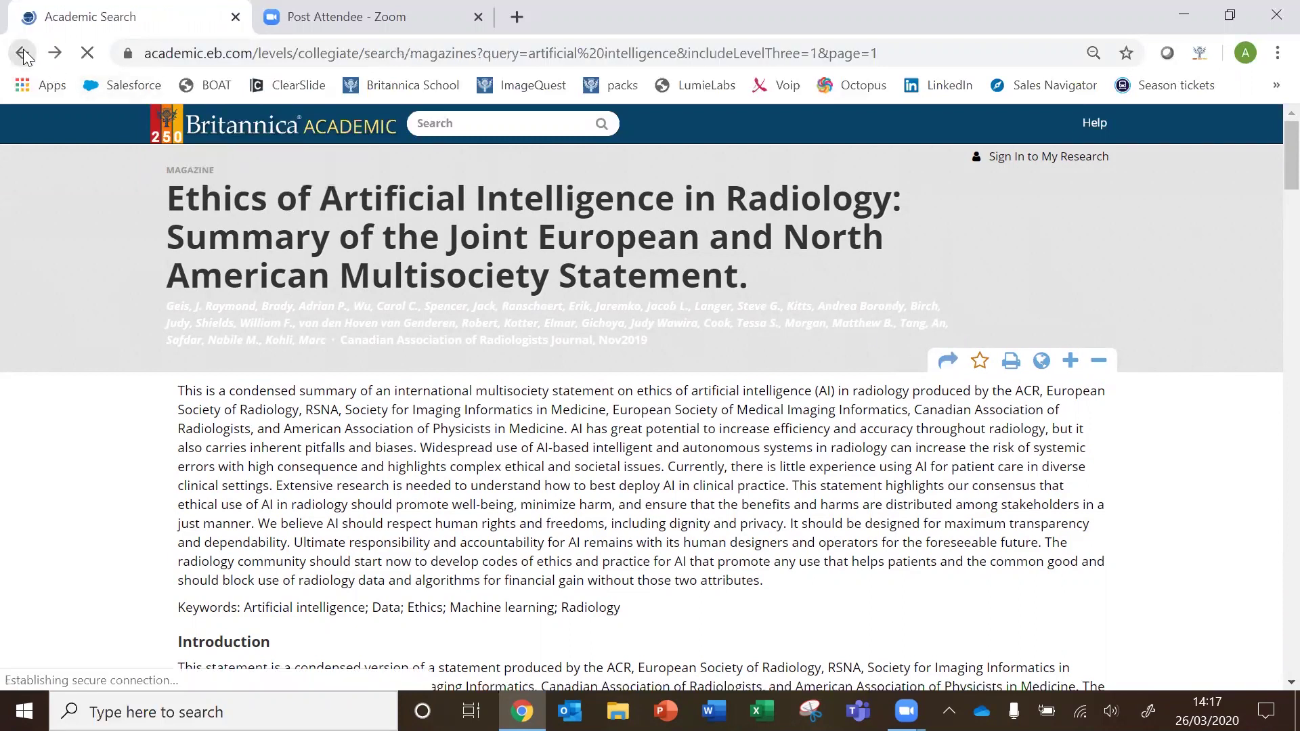
Open the German Research Center for Artificial Intelligence link from the Web's Best Sites results and skim its PDF on programming languages
scroll(310, 327, down, 1)
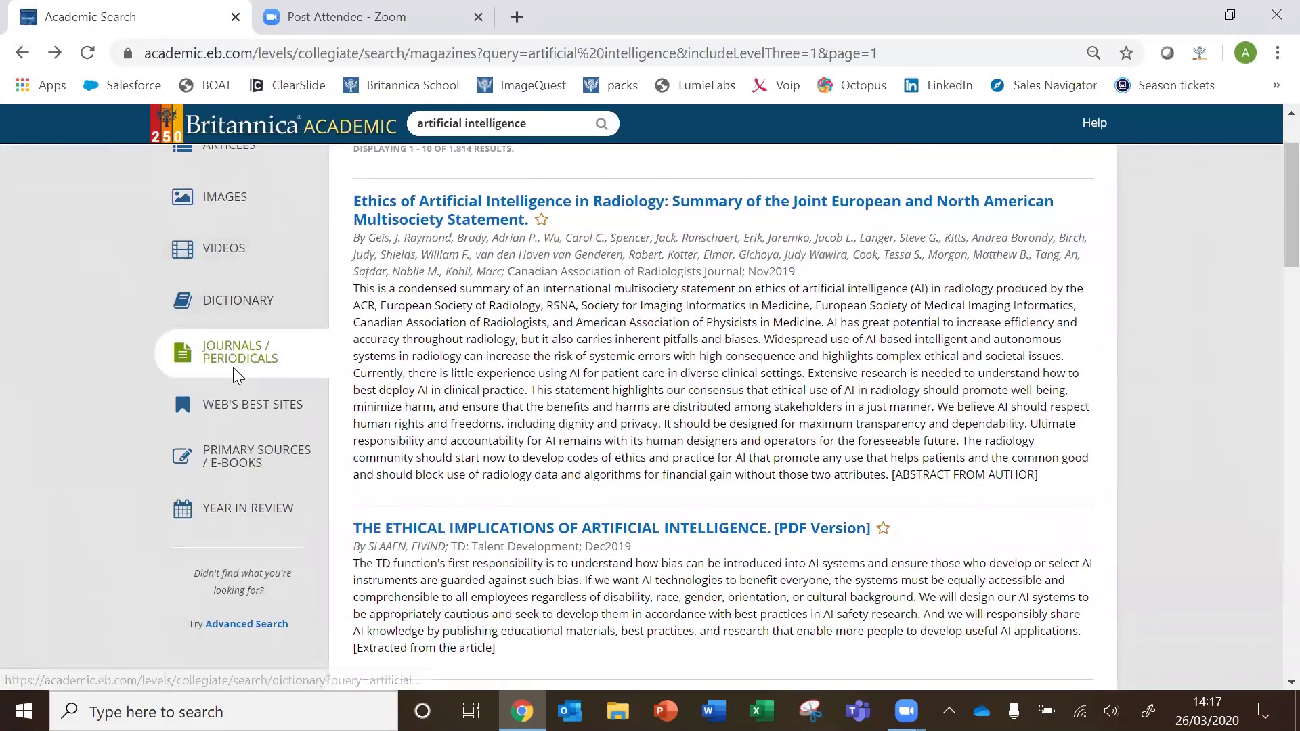
click(251, 422)
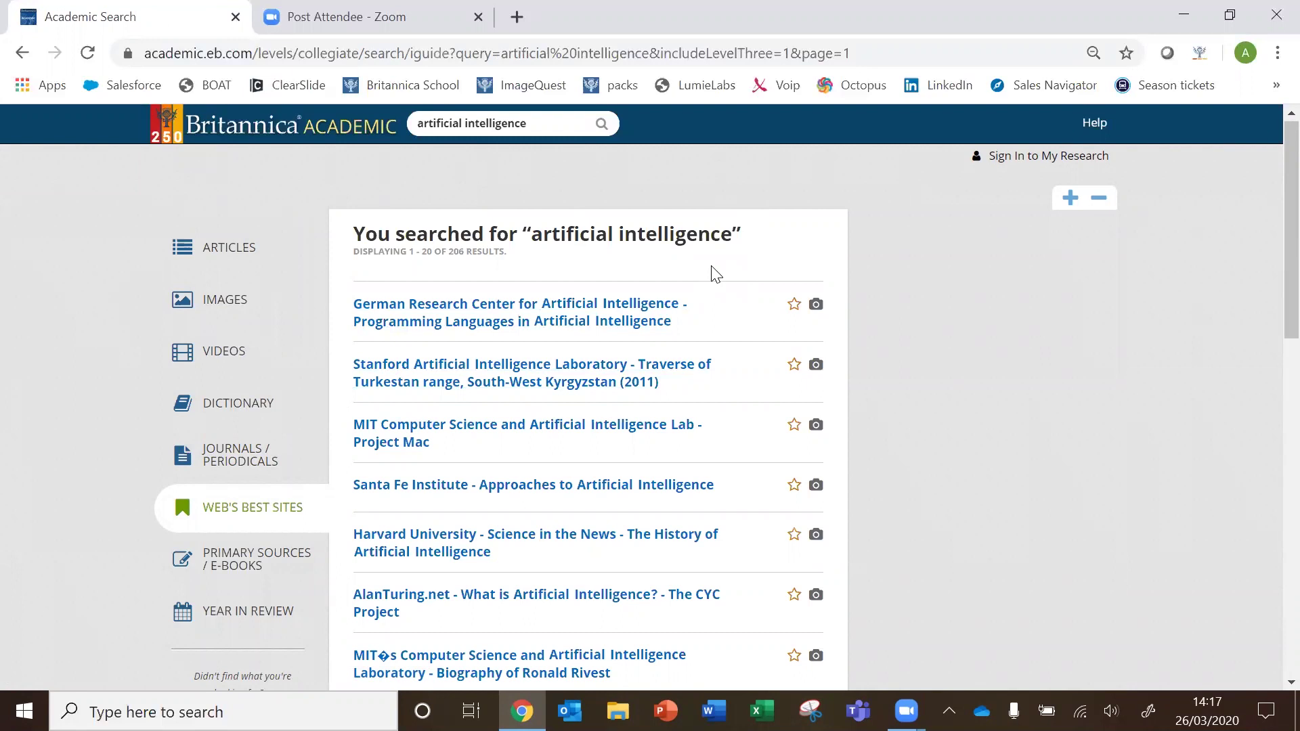
click(640, 322)
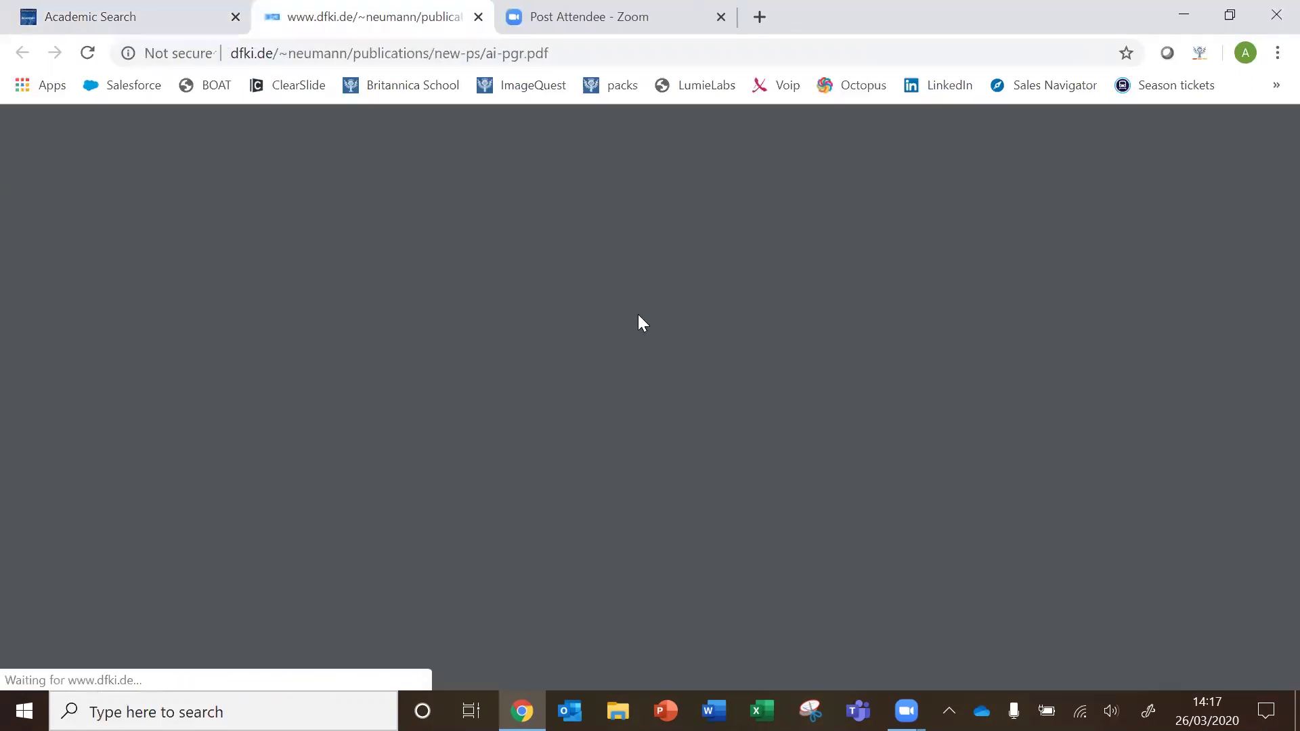
scroll(643, 324, down, 3)
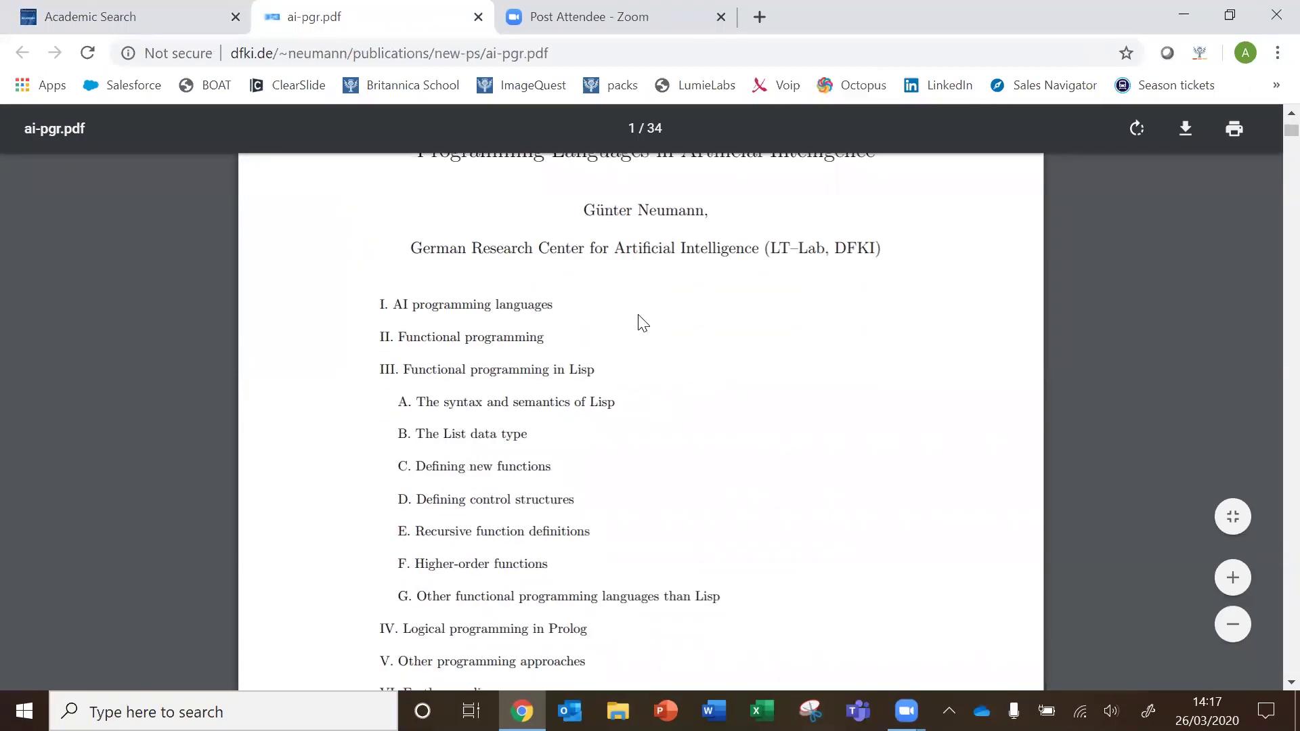
scroll(643, 324, down, 5)
scroll(639, 319, up, 5)
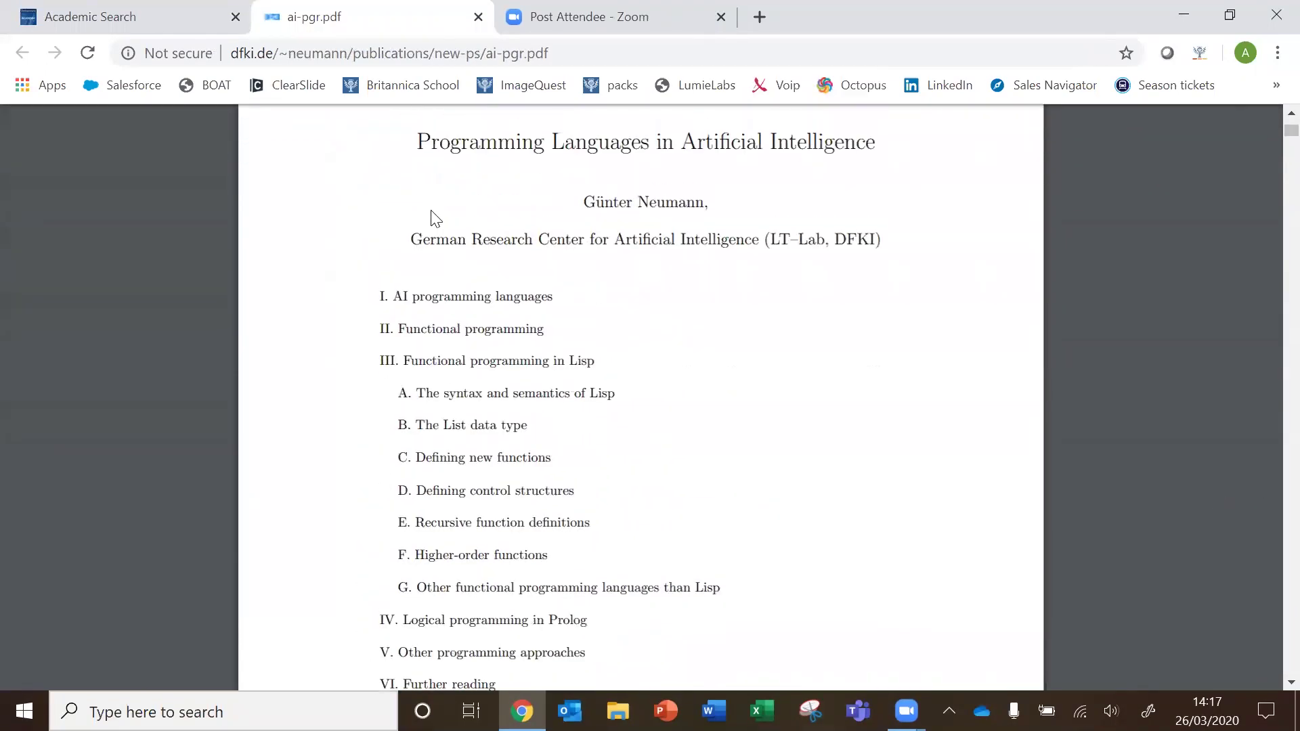
Close the programming languages PDF and view the primary sources and e-books results for artificial intelligence
click(478, 17)
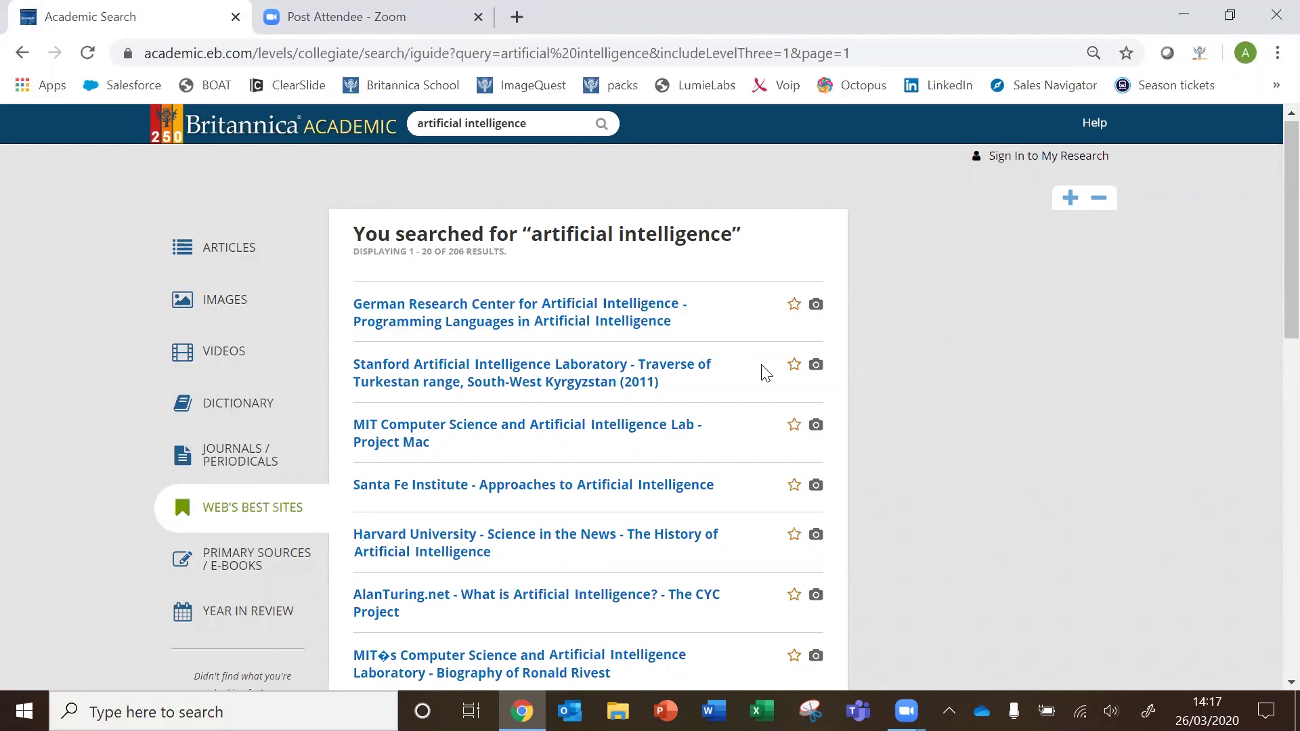
click(254, 566)
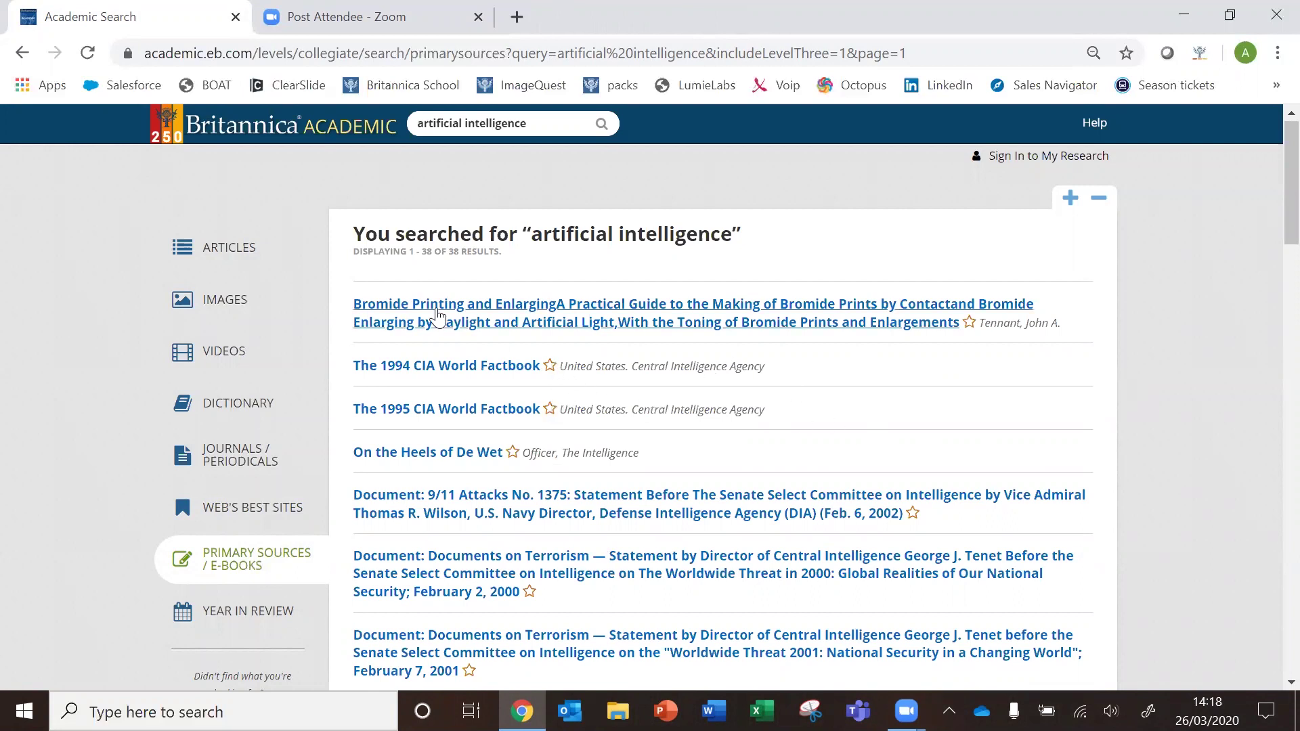
Open the artificial intelligence article from the article results and jump to its Additional Reading section through the in-text table of contents
click(206, 257)
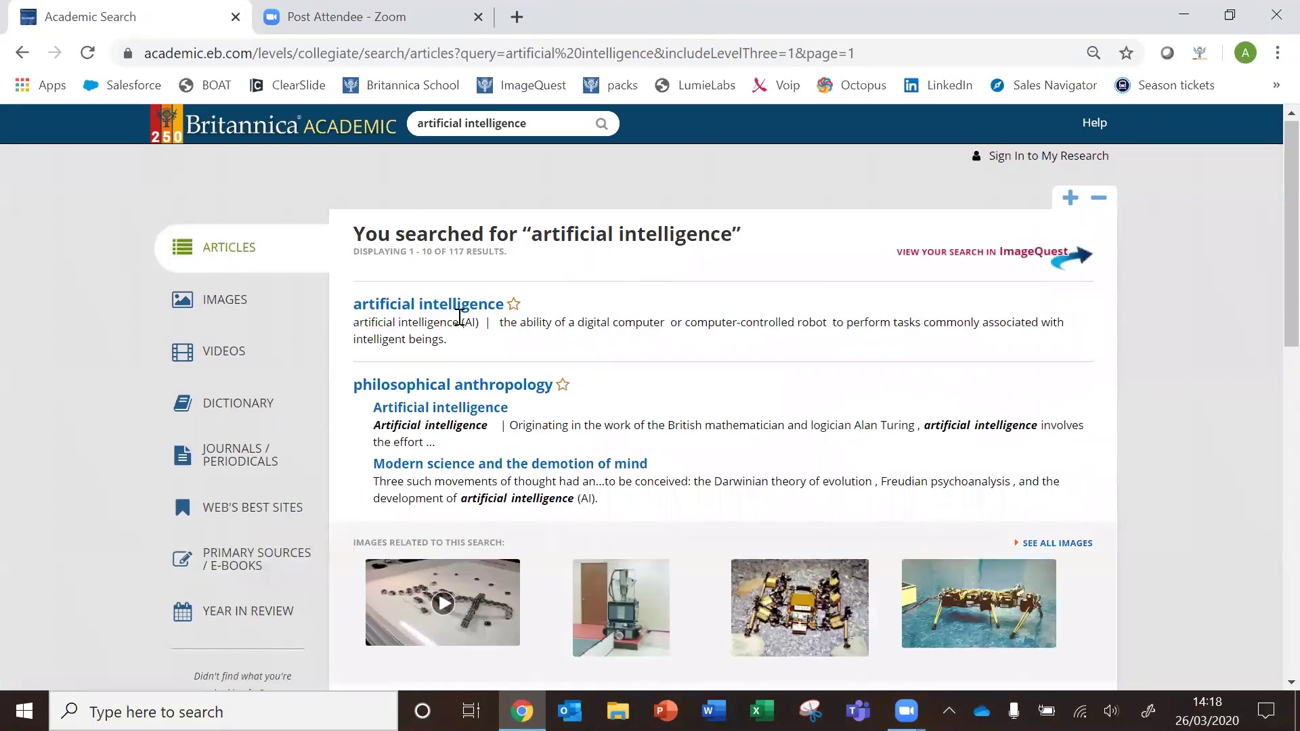
click(459, 312)
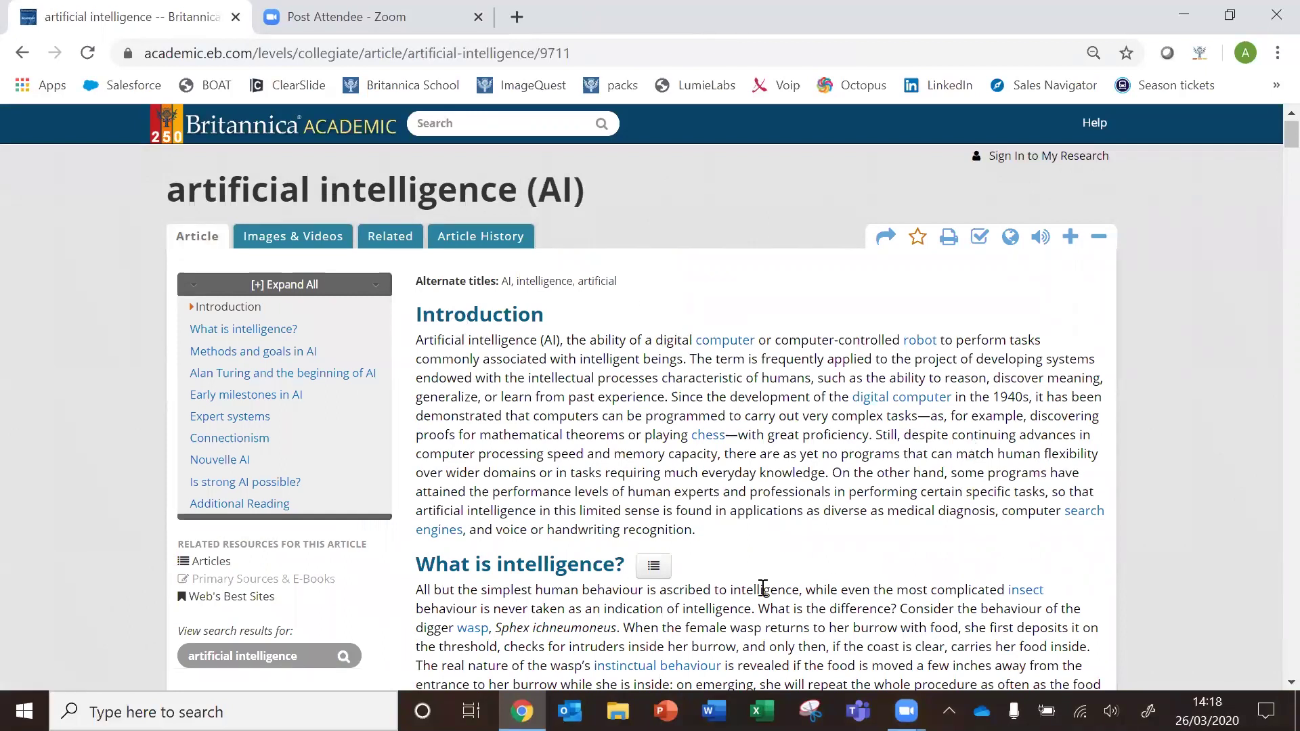
click(653, 567)
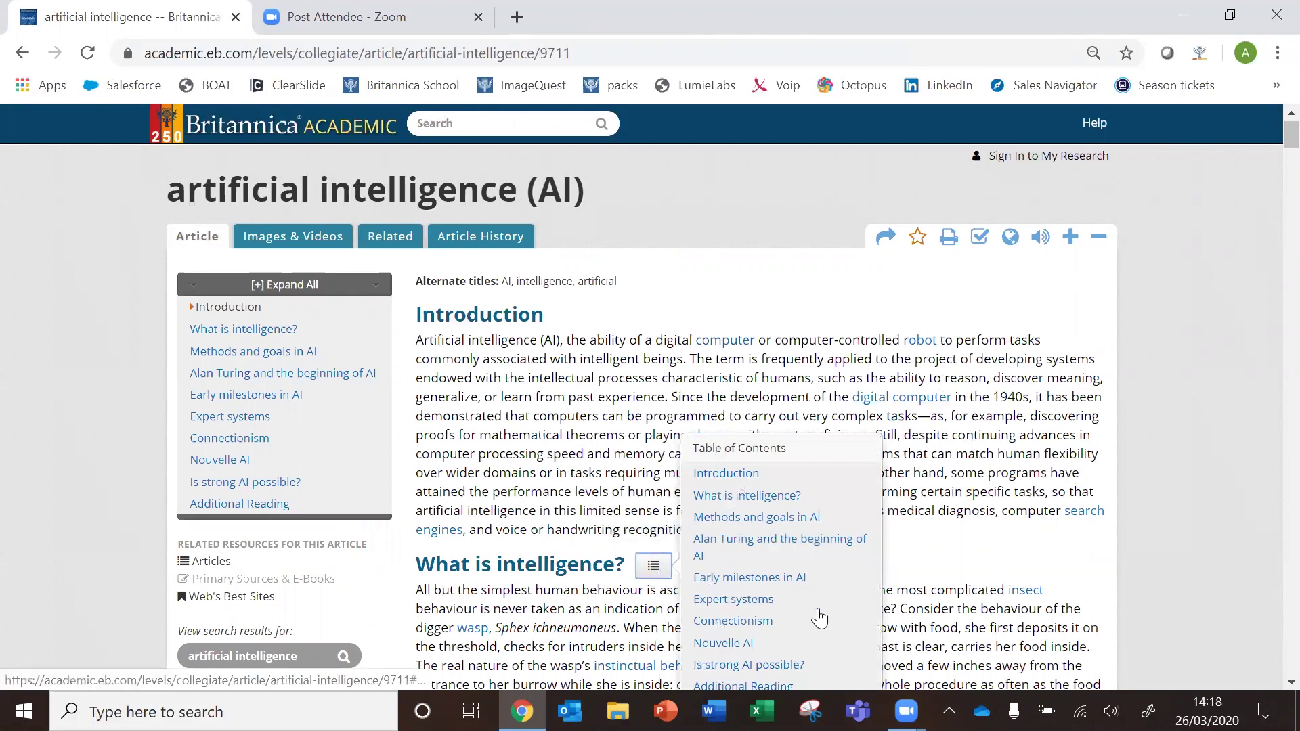
scroll(820, 616, down, 1)
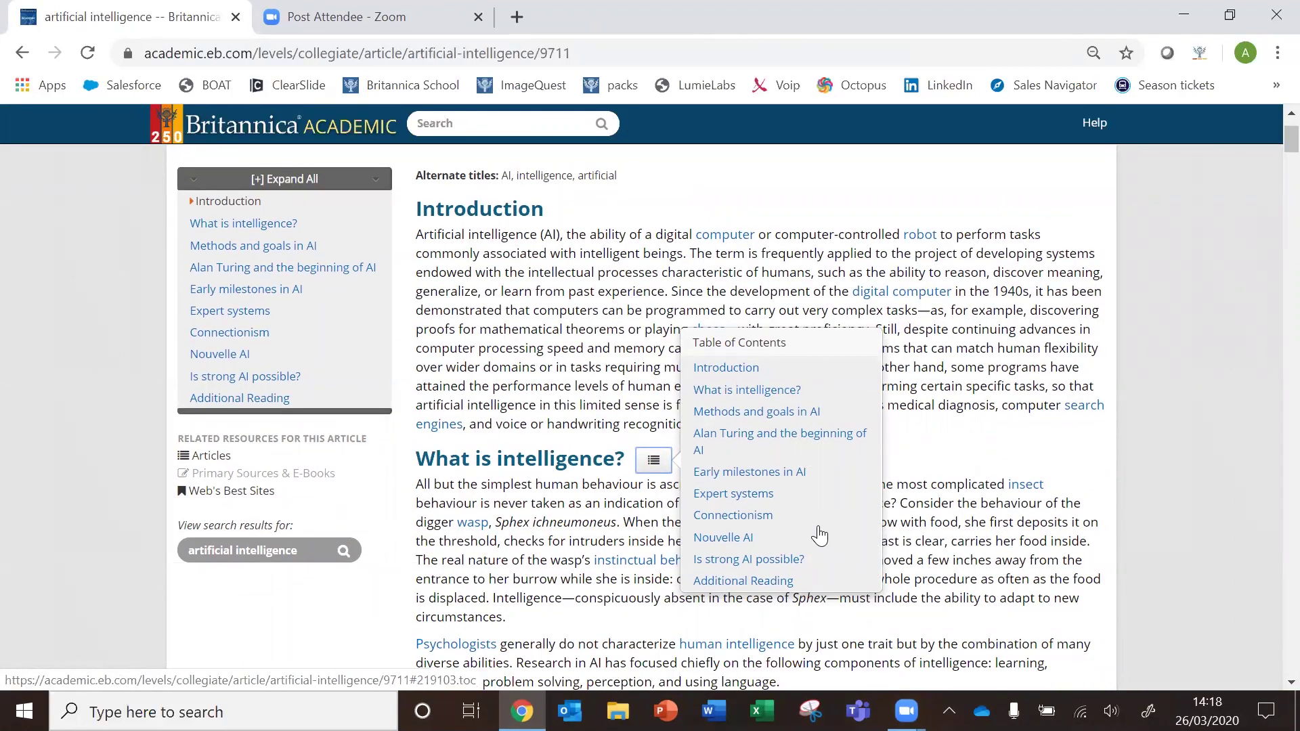
click(784, 583)
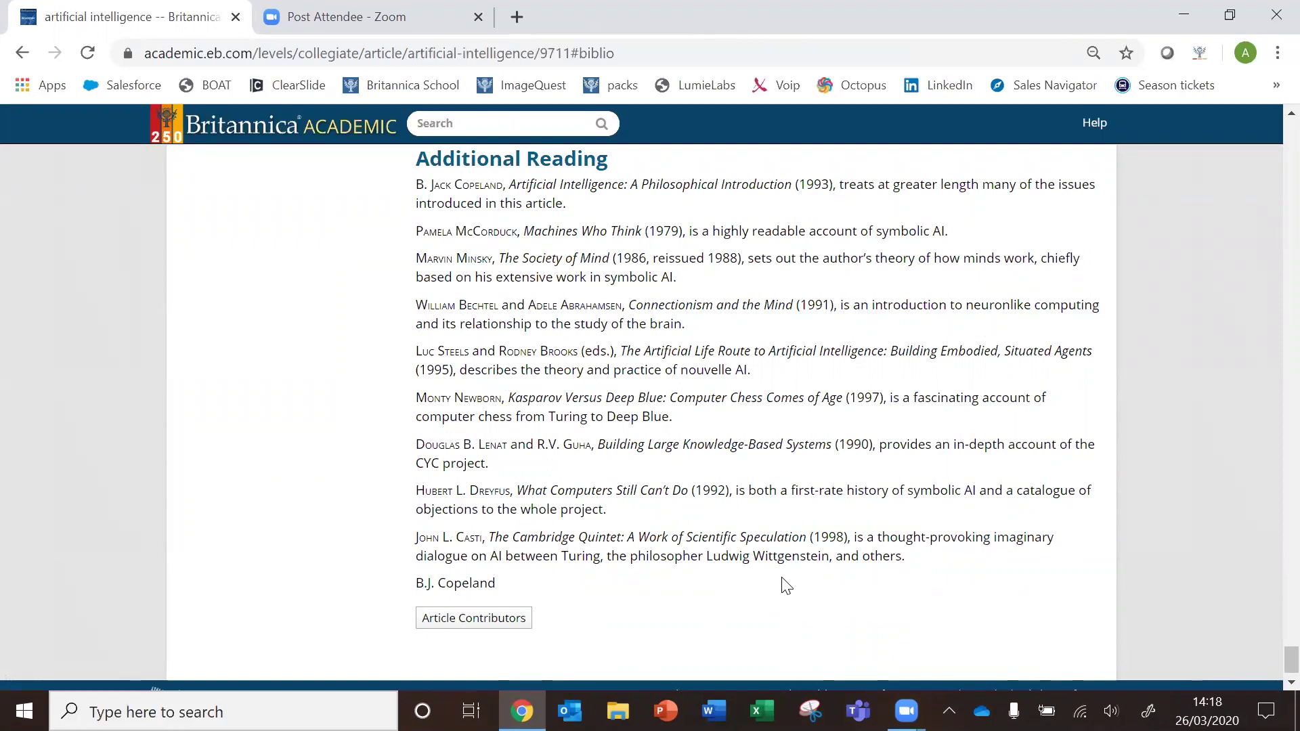
Check the article's contributors, then return to the Introduction through the table of contents beside "Is strong AI possible?"
click(510, 616)
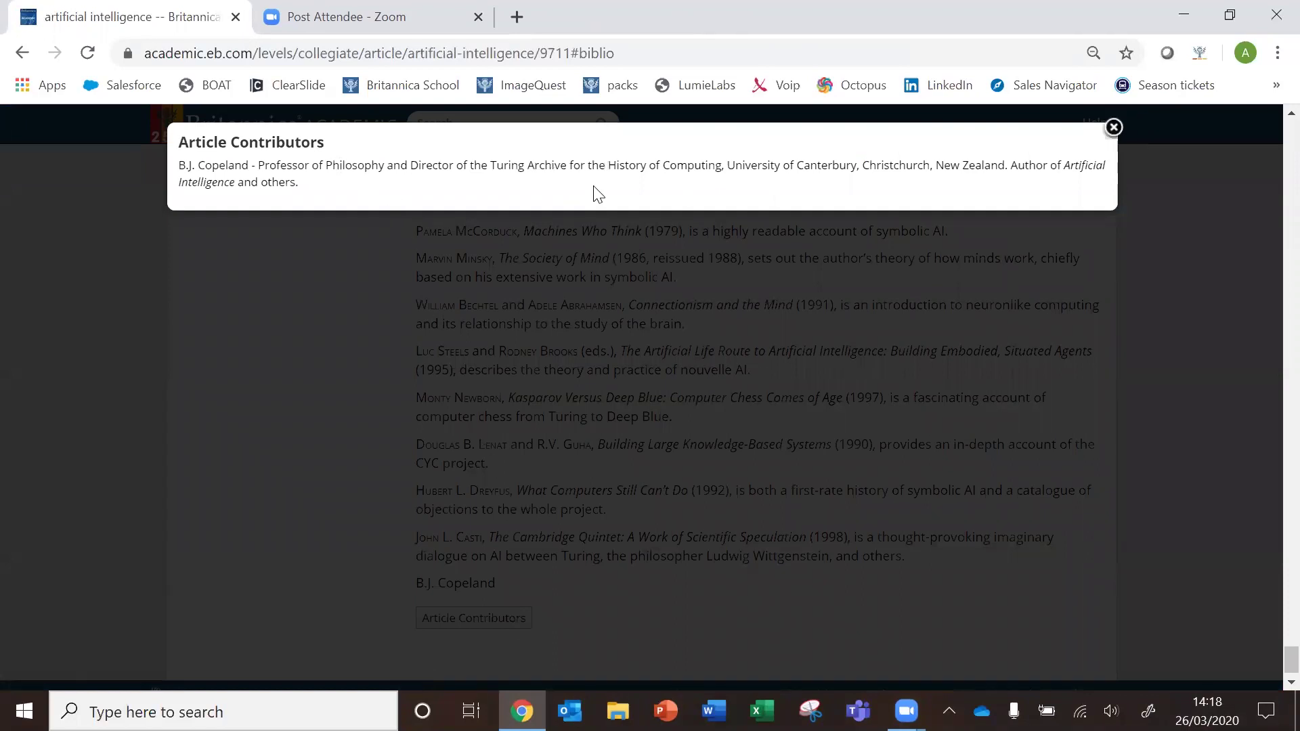
click(1114, 127)
scroll(758, 311, up, 15)
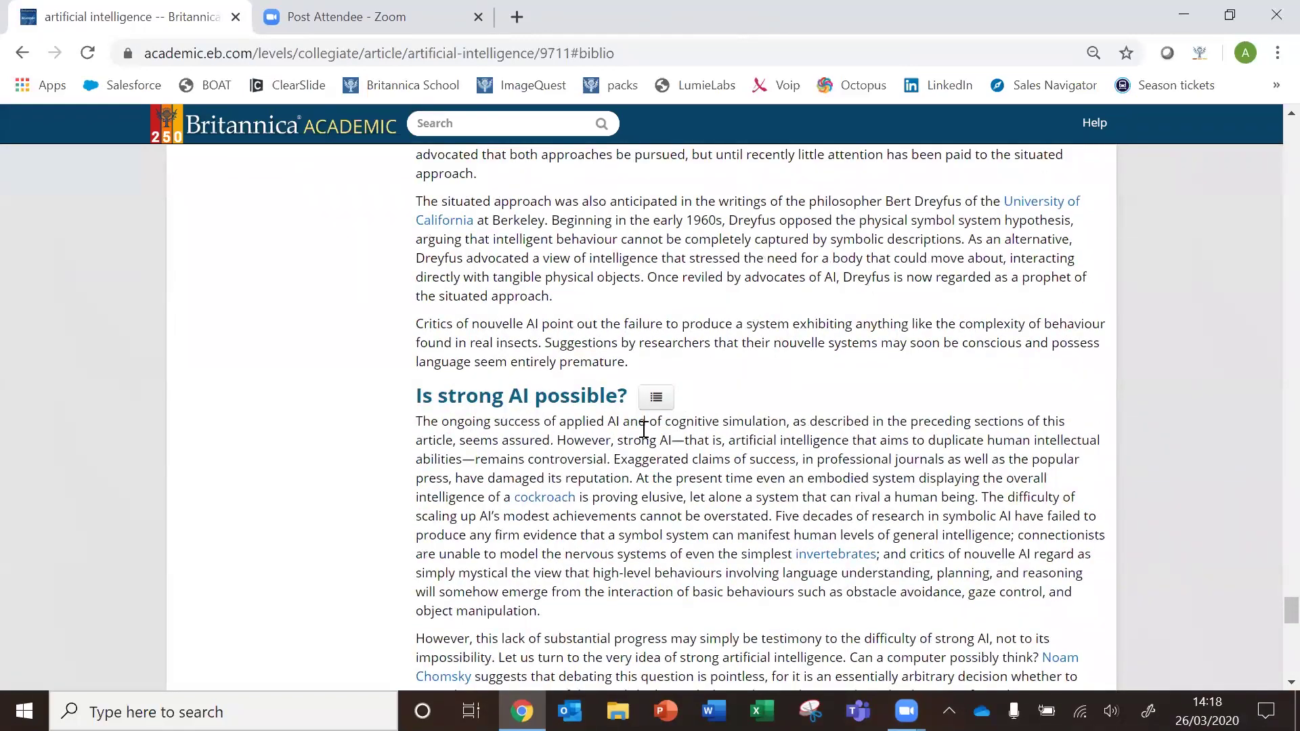
click(656, 397)
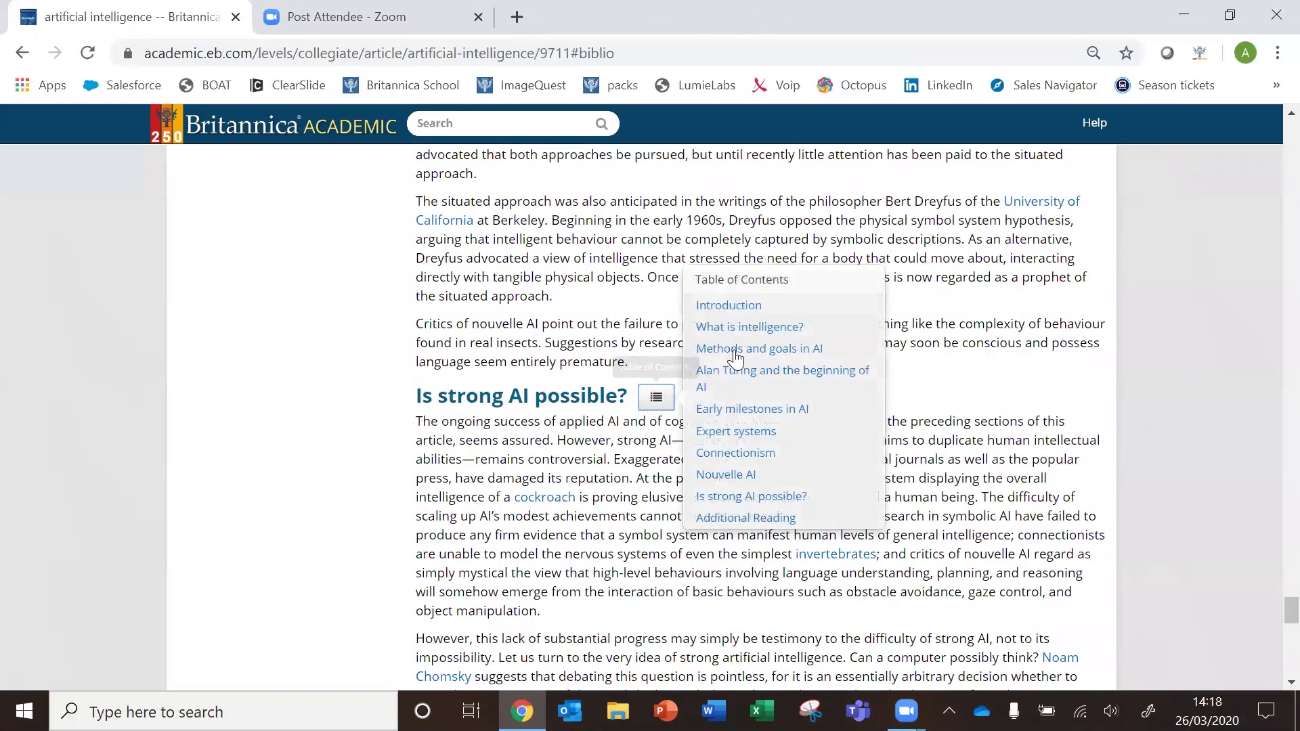
click(757, 307)
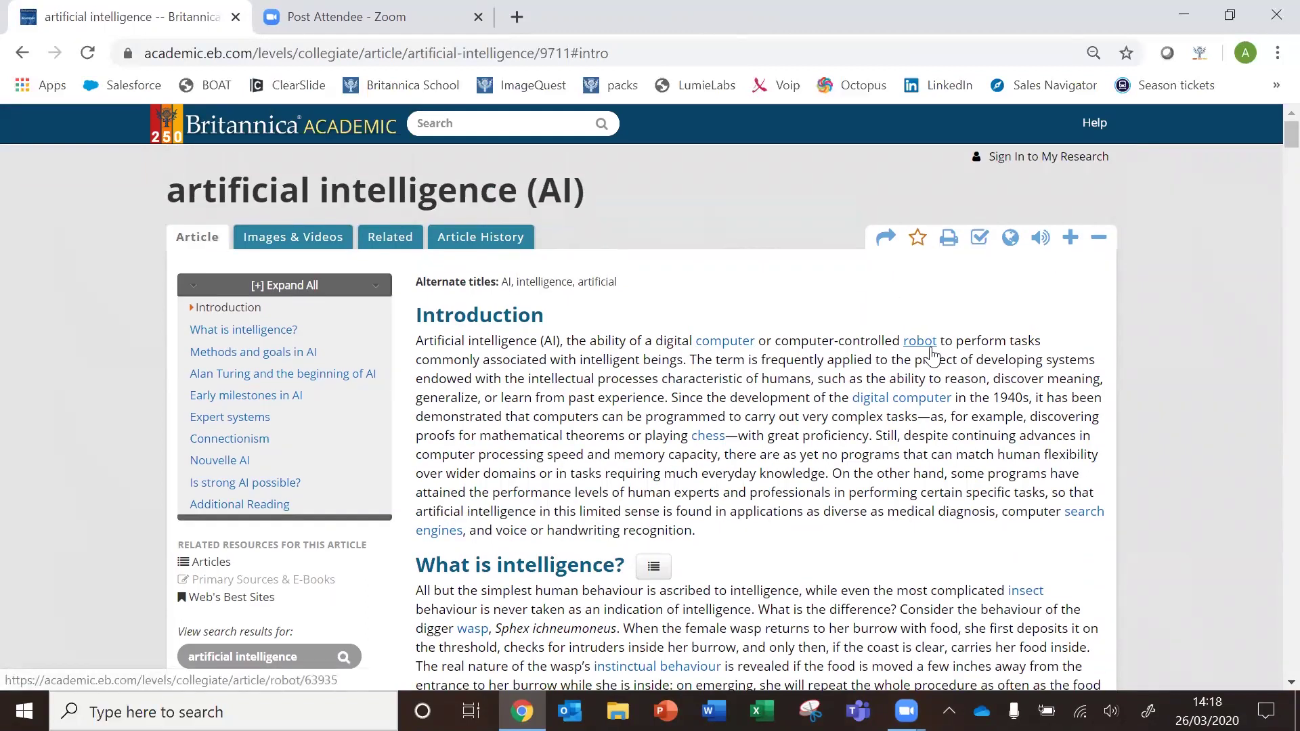
Look up the dictionary definition of the word "frequently" in the Introduction and close the definition
double_click(809, 359)
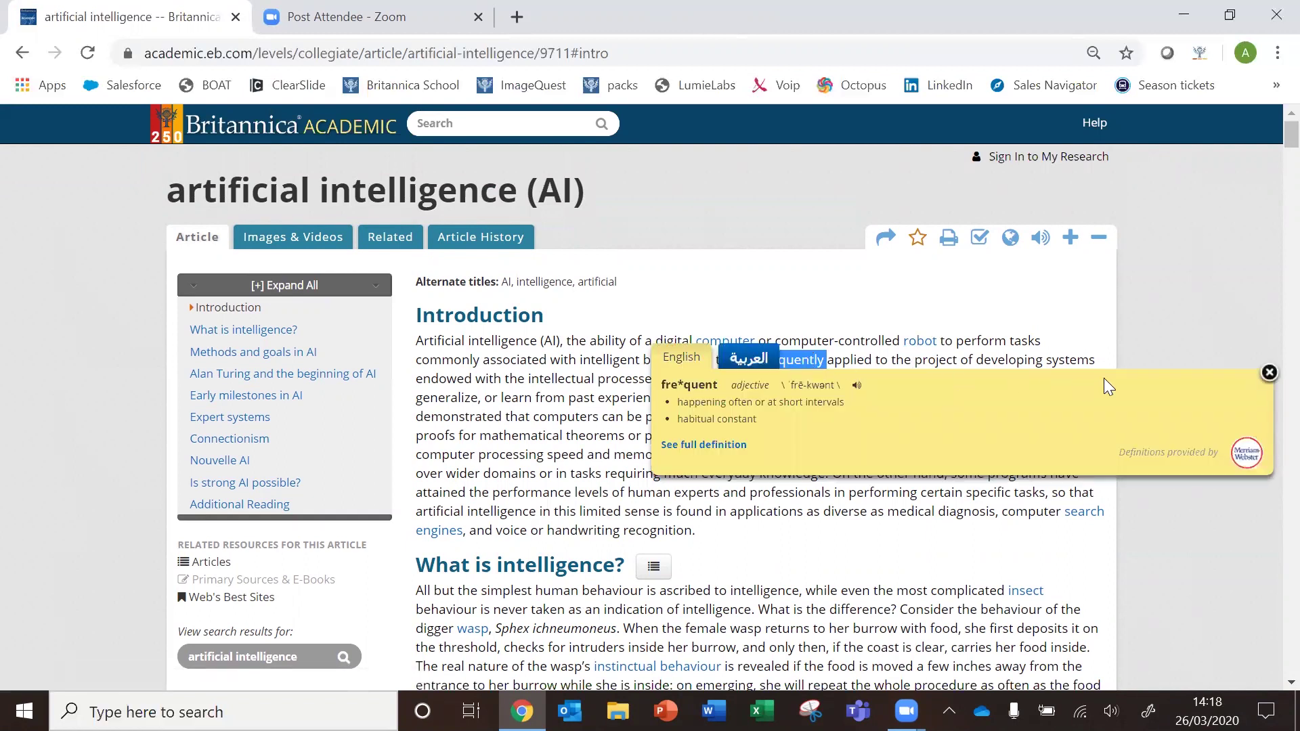
click(1269, 373)
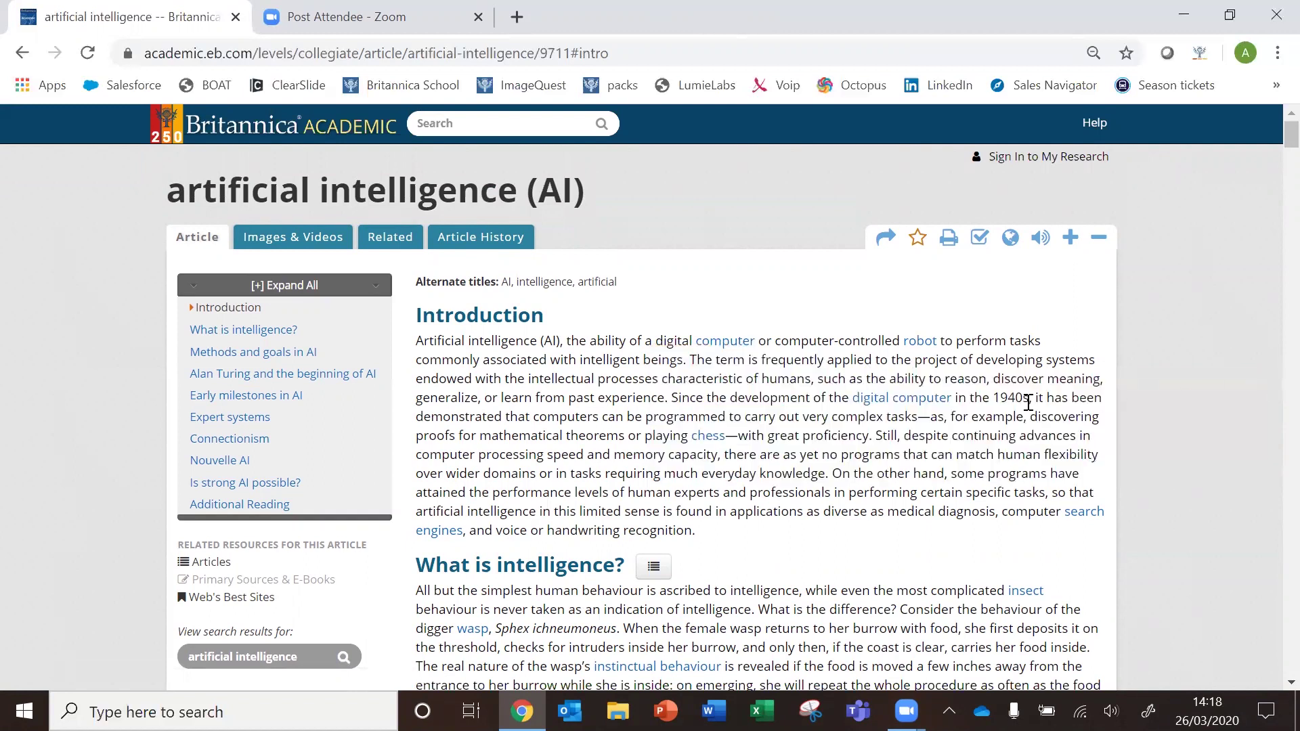
View the article's sharing options and open its e-mail form, closing it without sending
click(882, 244)
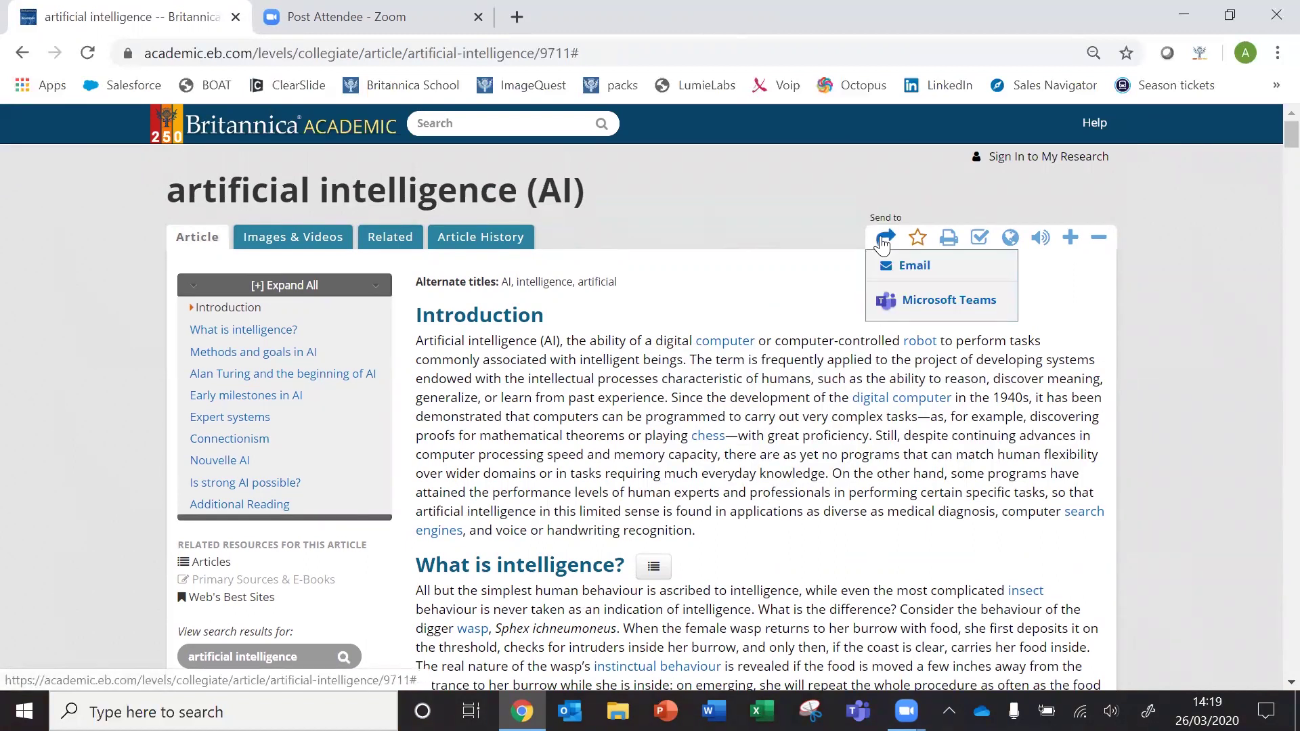
click(922, 266)
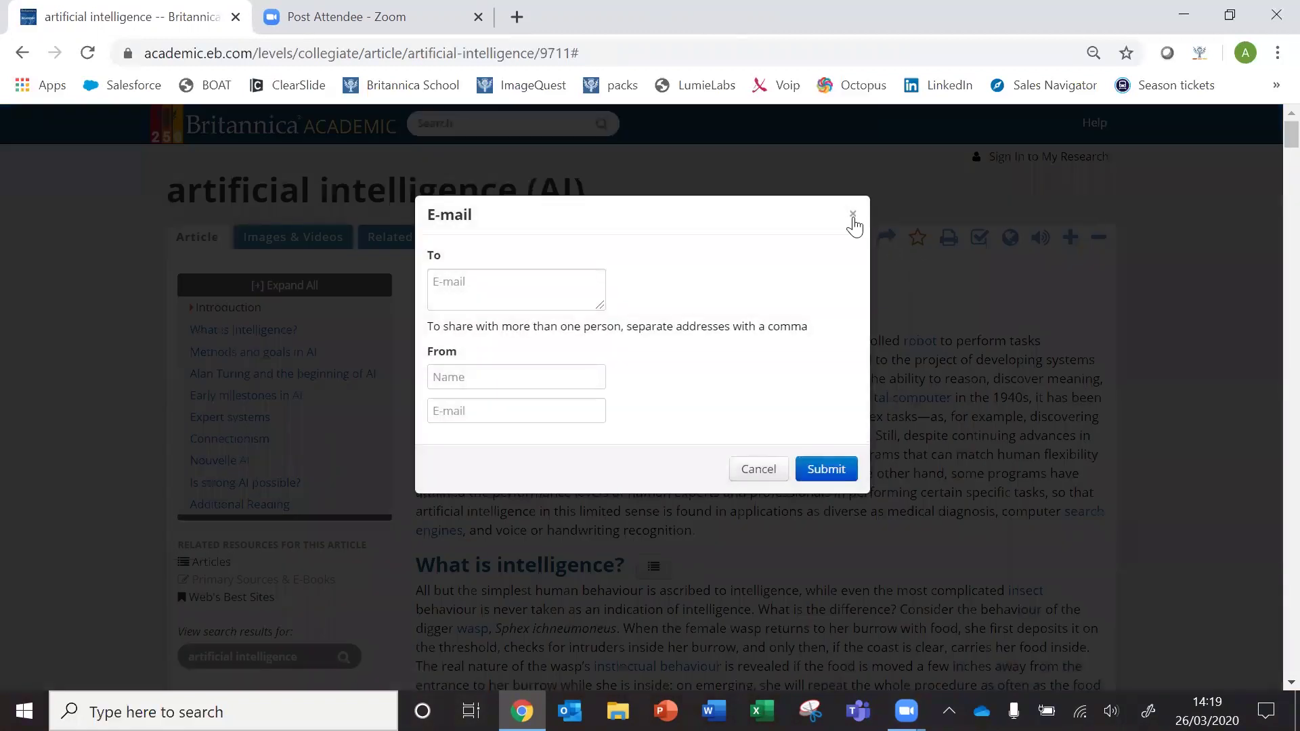
click(852, 216)
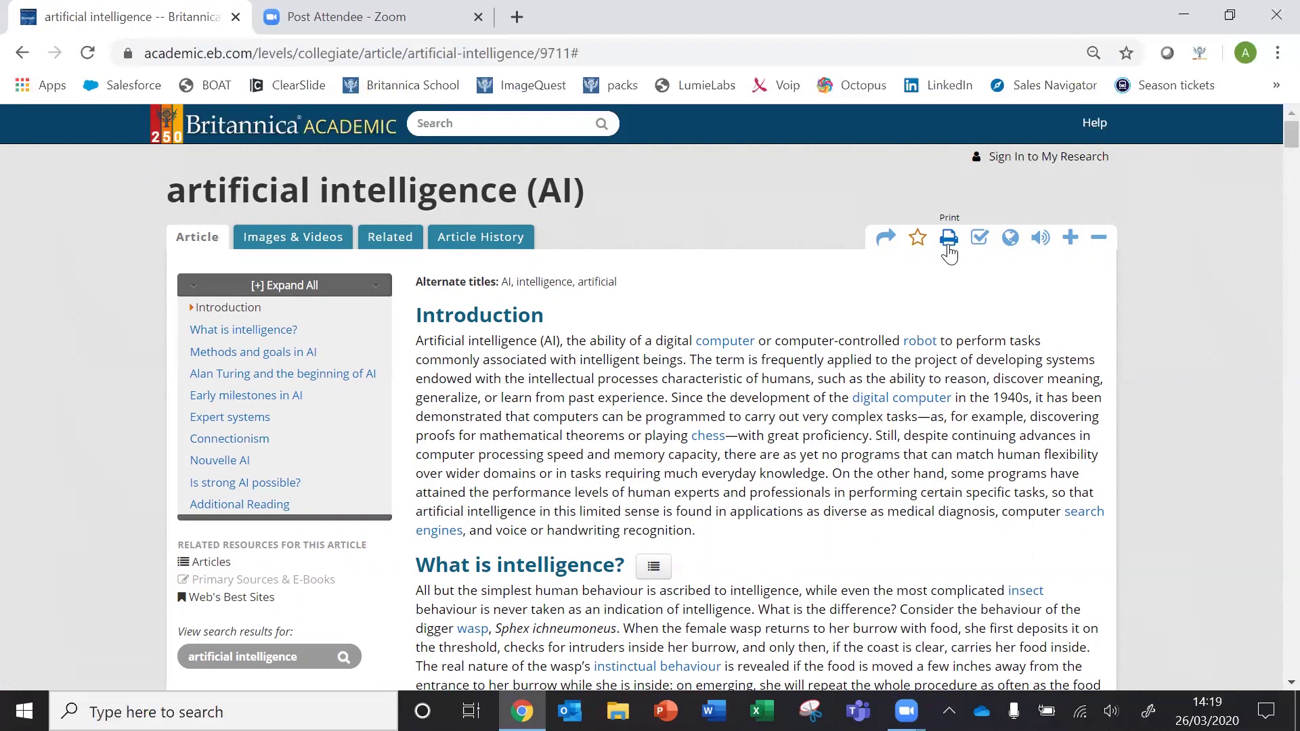
View the article's citation in Harvard style, check the other available styles and close the citation window
click(971, 245)
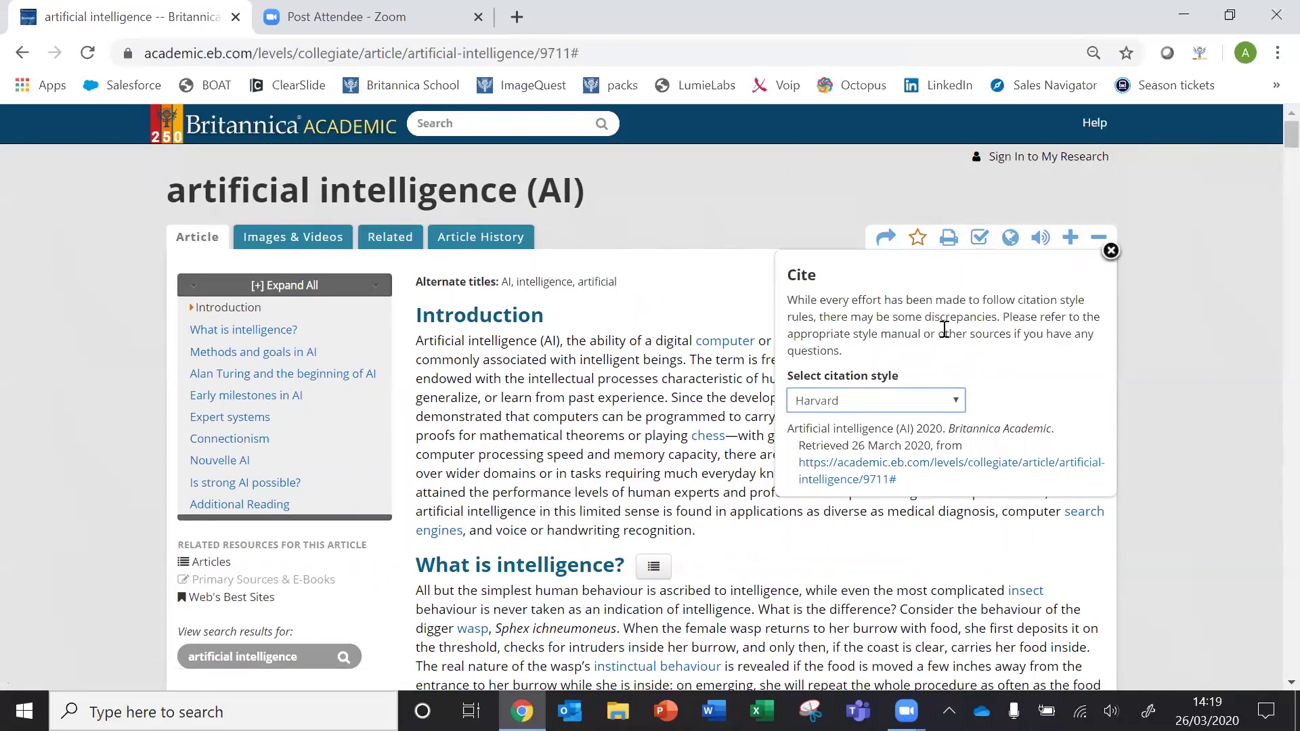
click(943, 401)
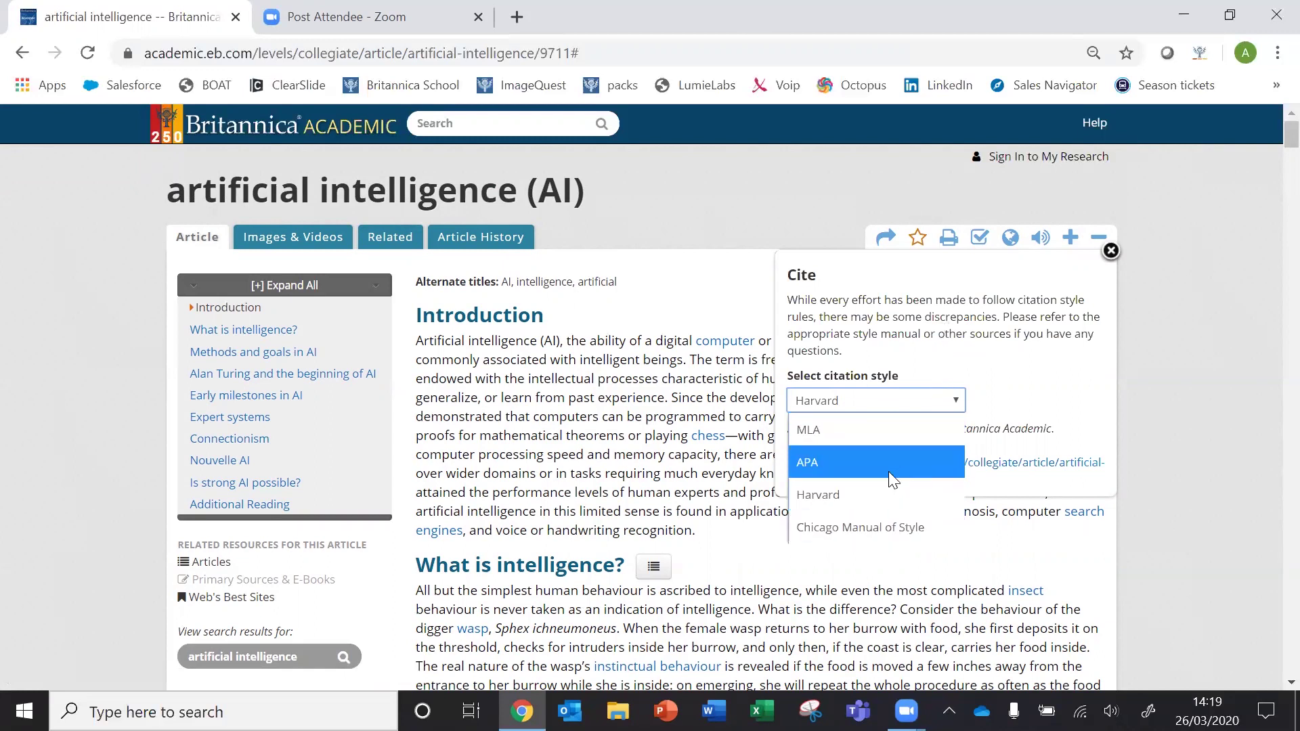
click(884, 489)
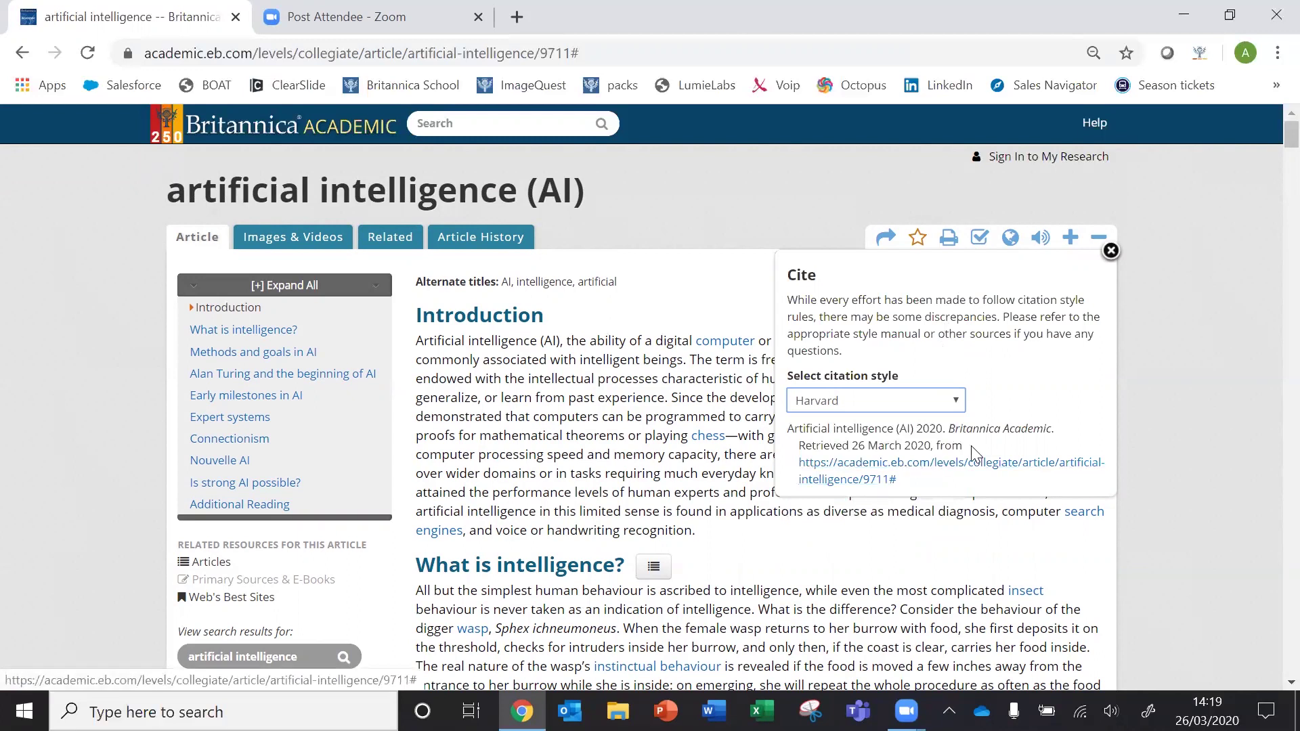
click(1110, 250)
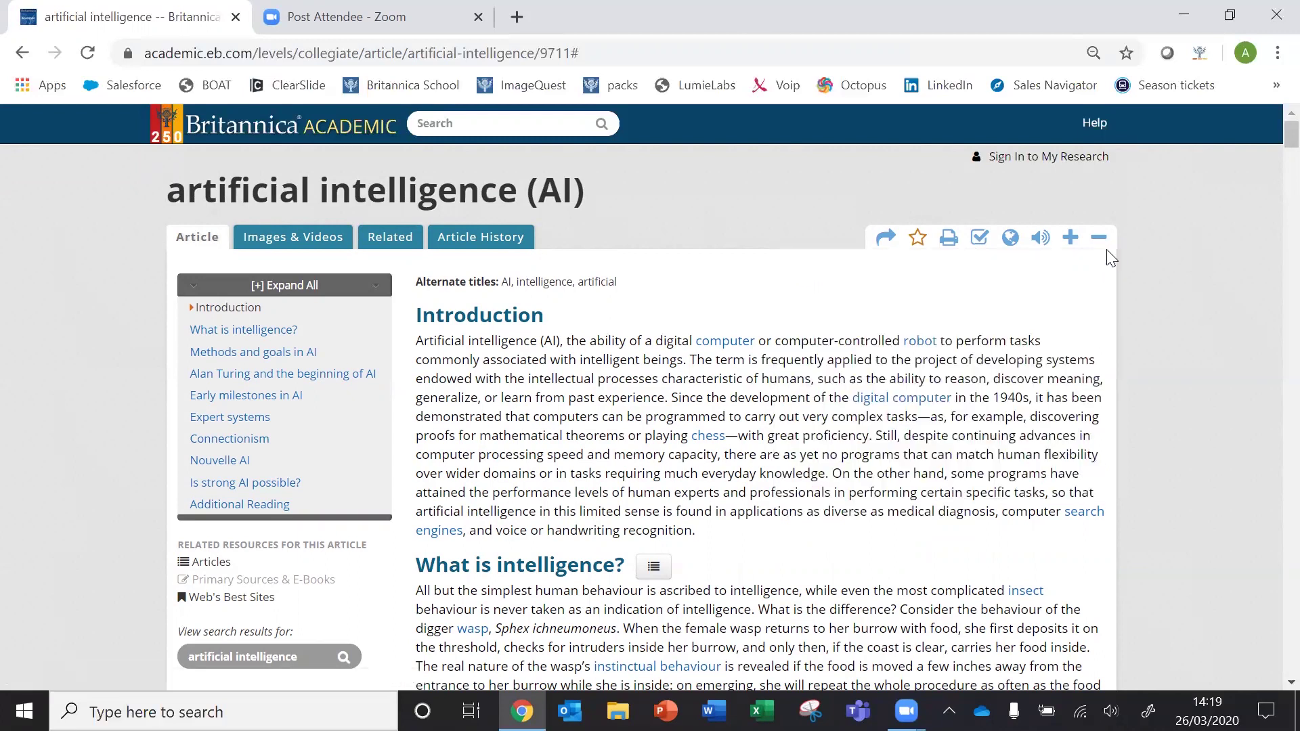
Translate the article into Arabic, look through the translated text and restore the original English version
click(1006, 245)
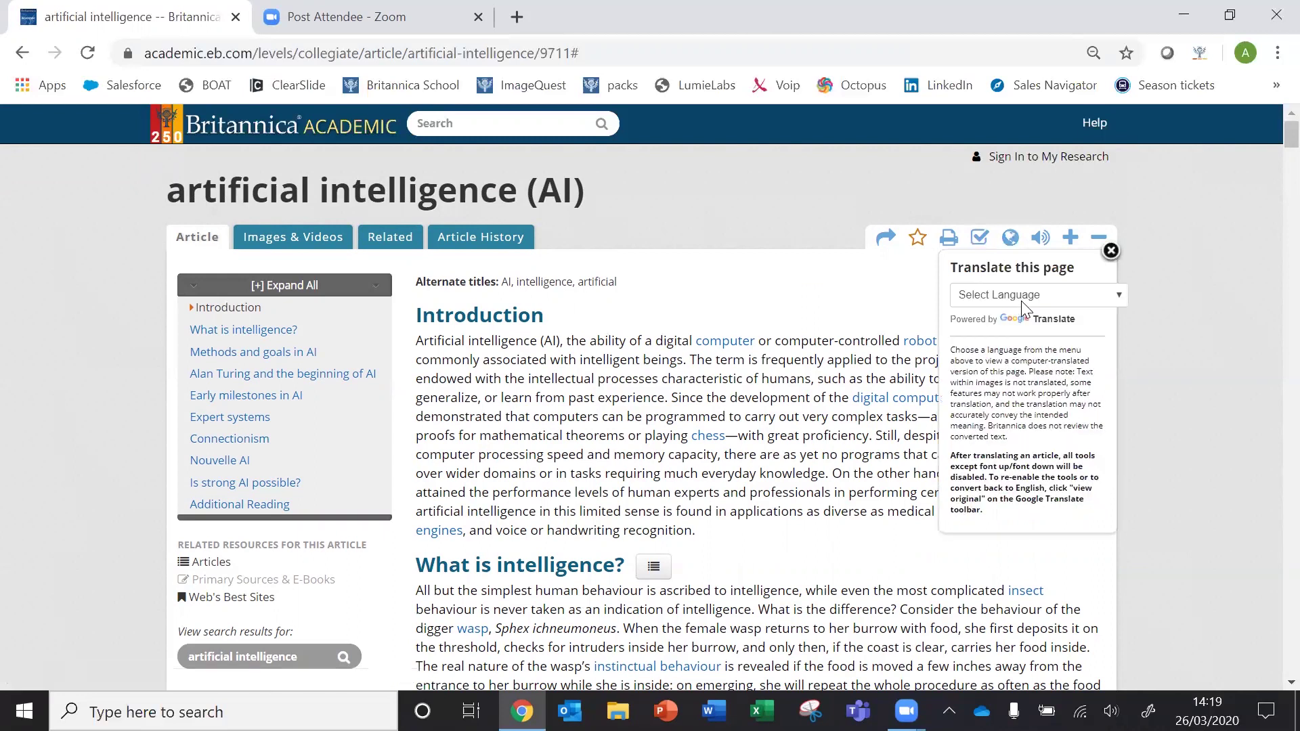
click(1021, 301)
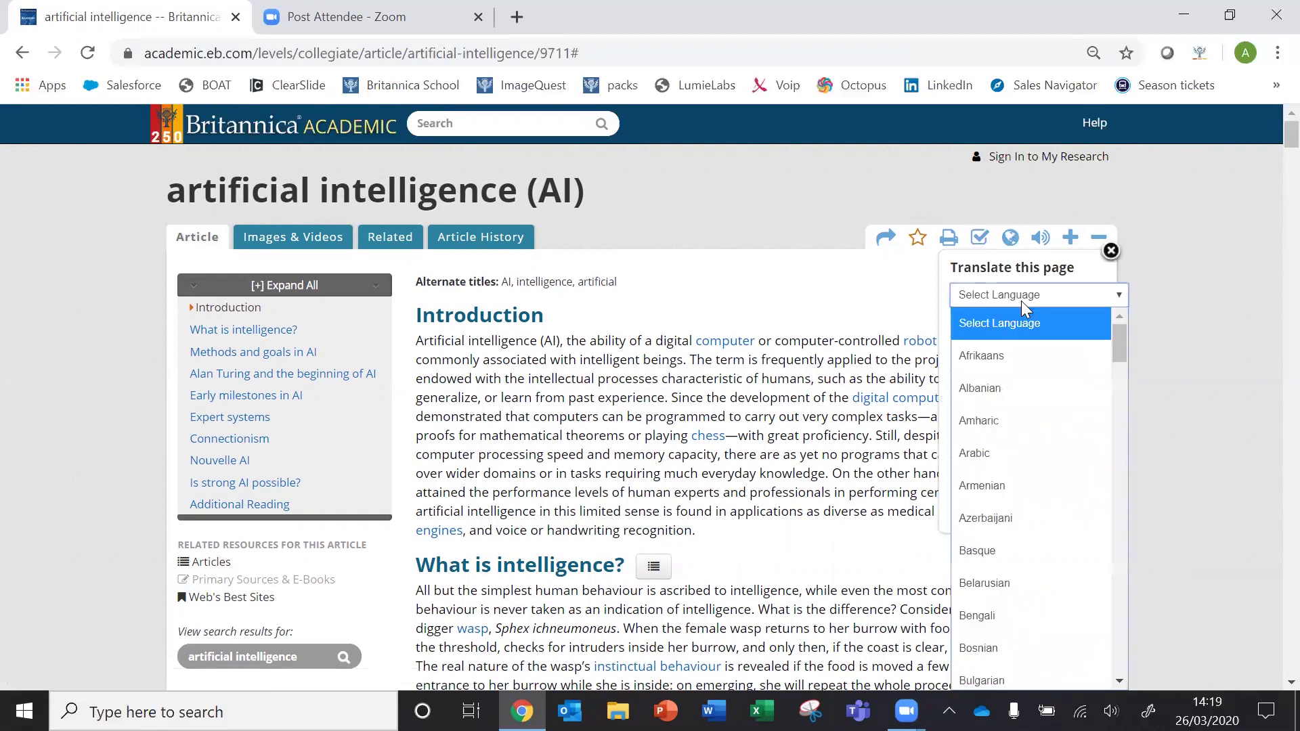
click(1019, 447)
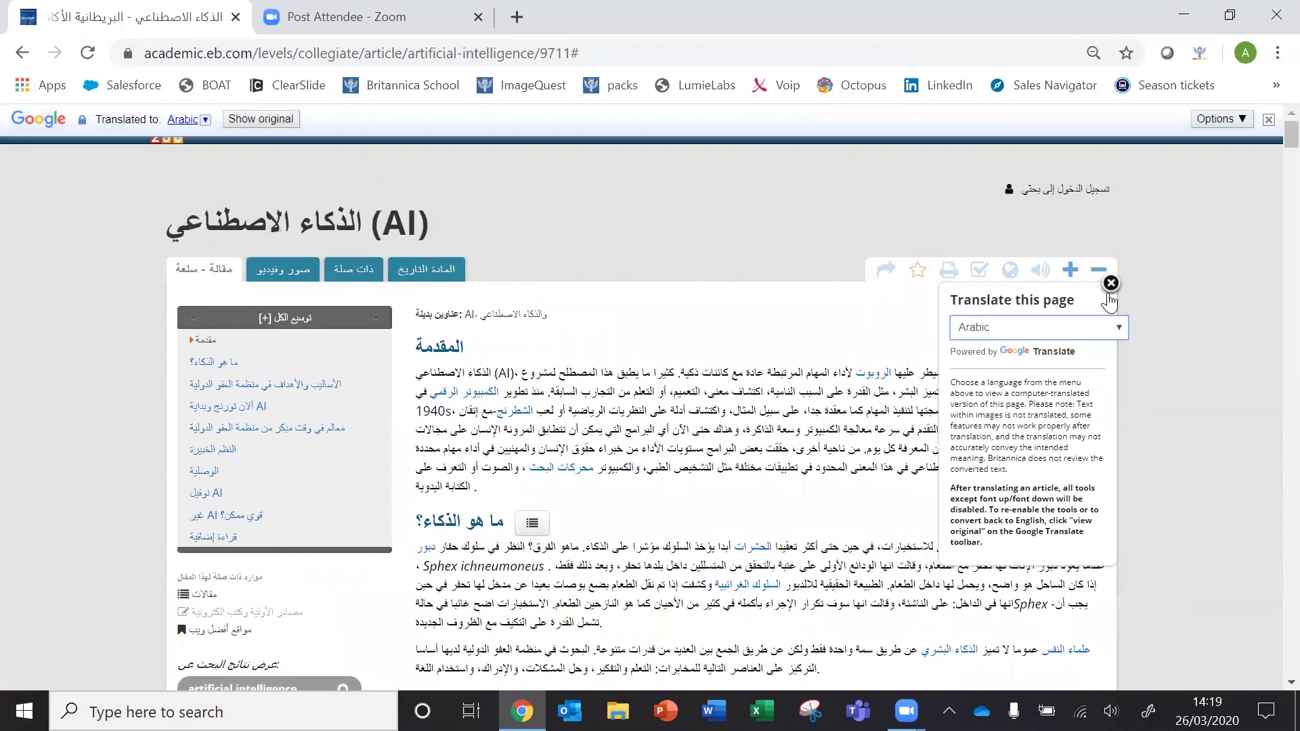
scroll(1149, 351, down, 5)
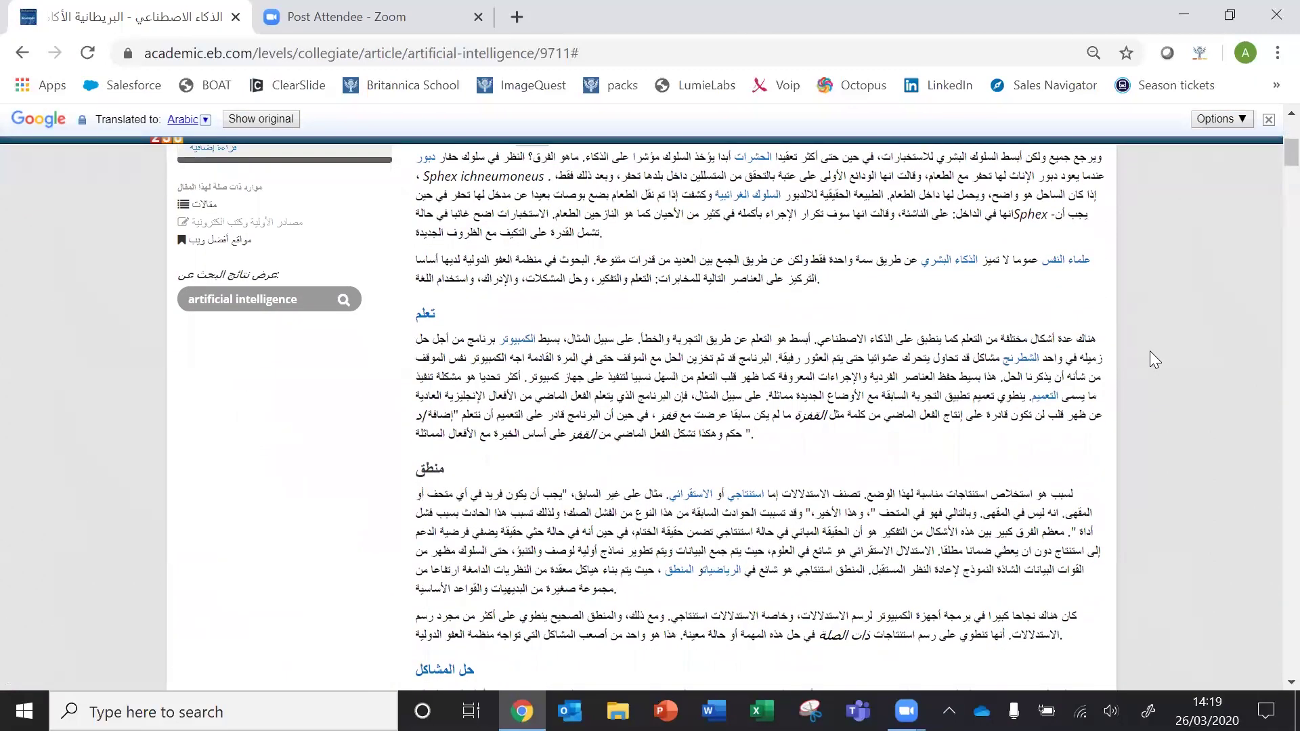
scroll(1149, 350, up, 5)
scroll(1150, 351, up, 1)
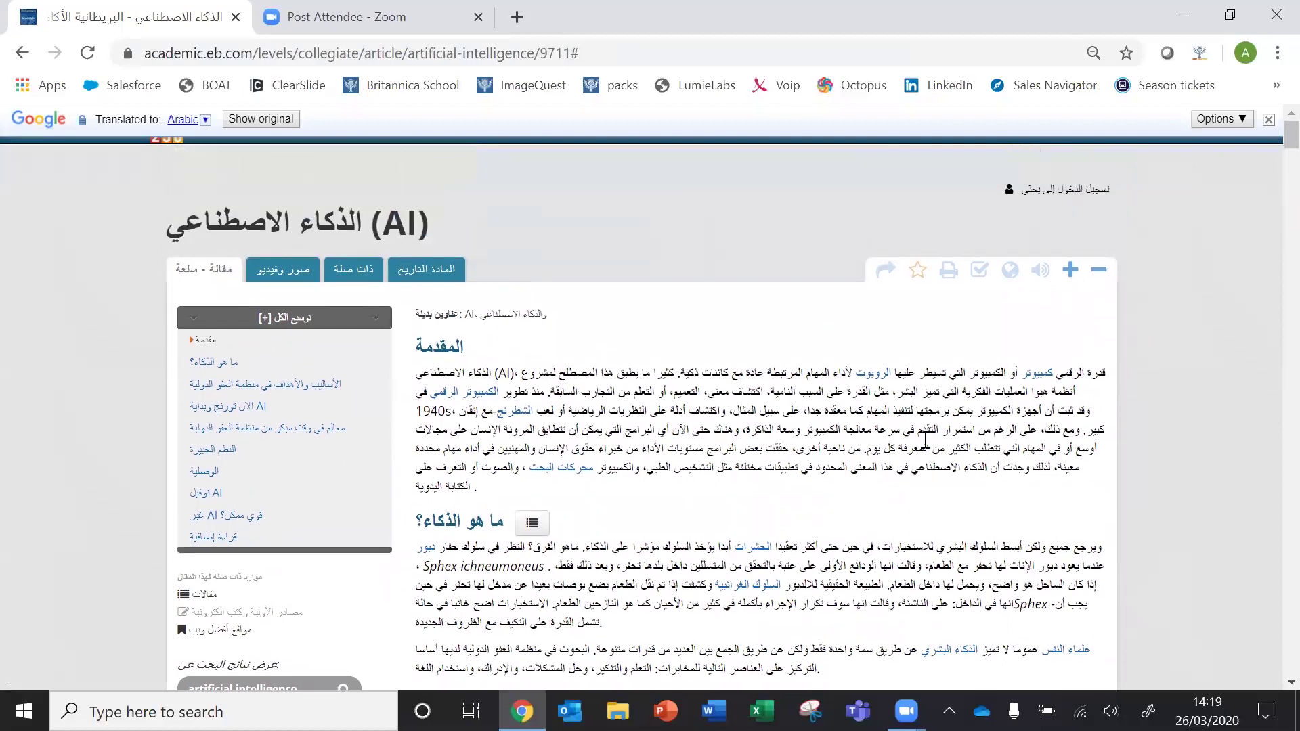
mouse_move(909, 433)
click(1268, 121)
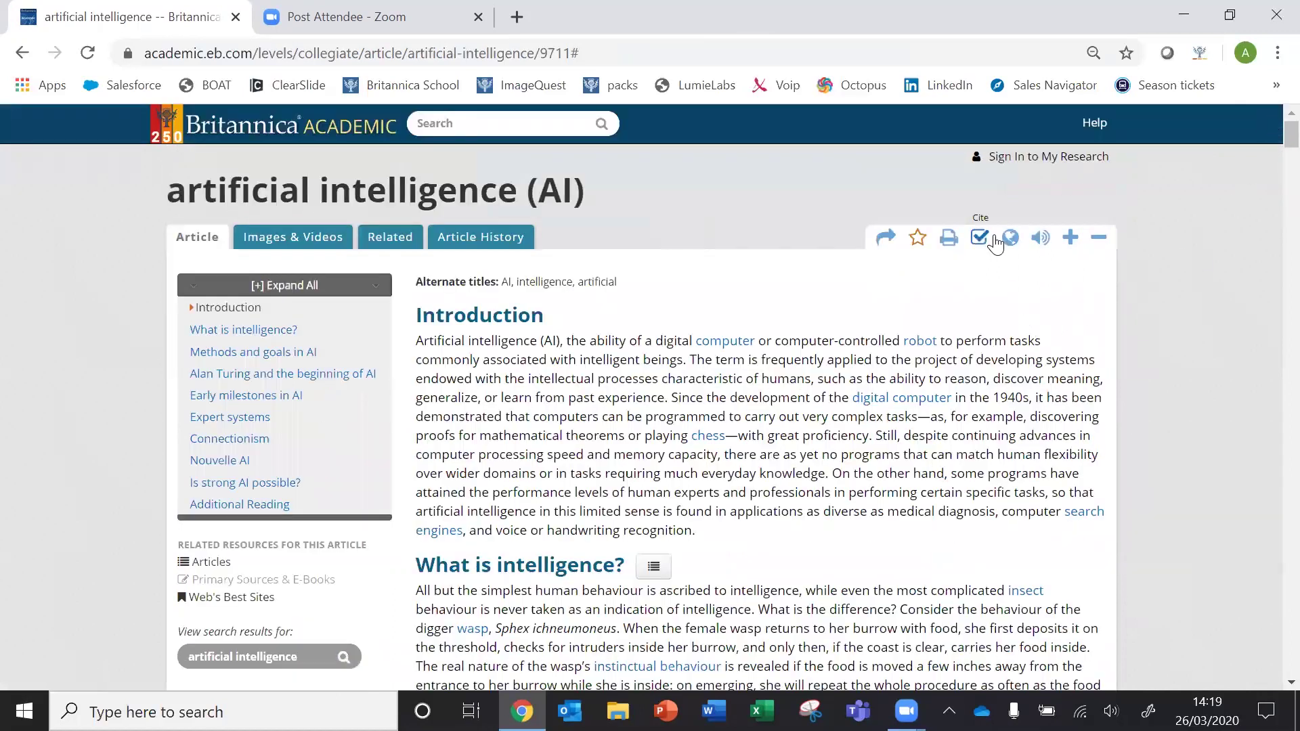
Play the article's read-aloud audio, pause it and close the audio player
click(1041, 238)
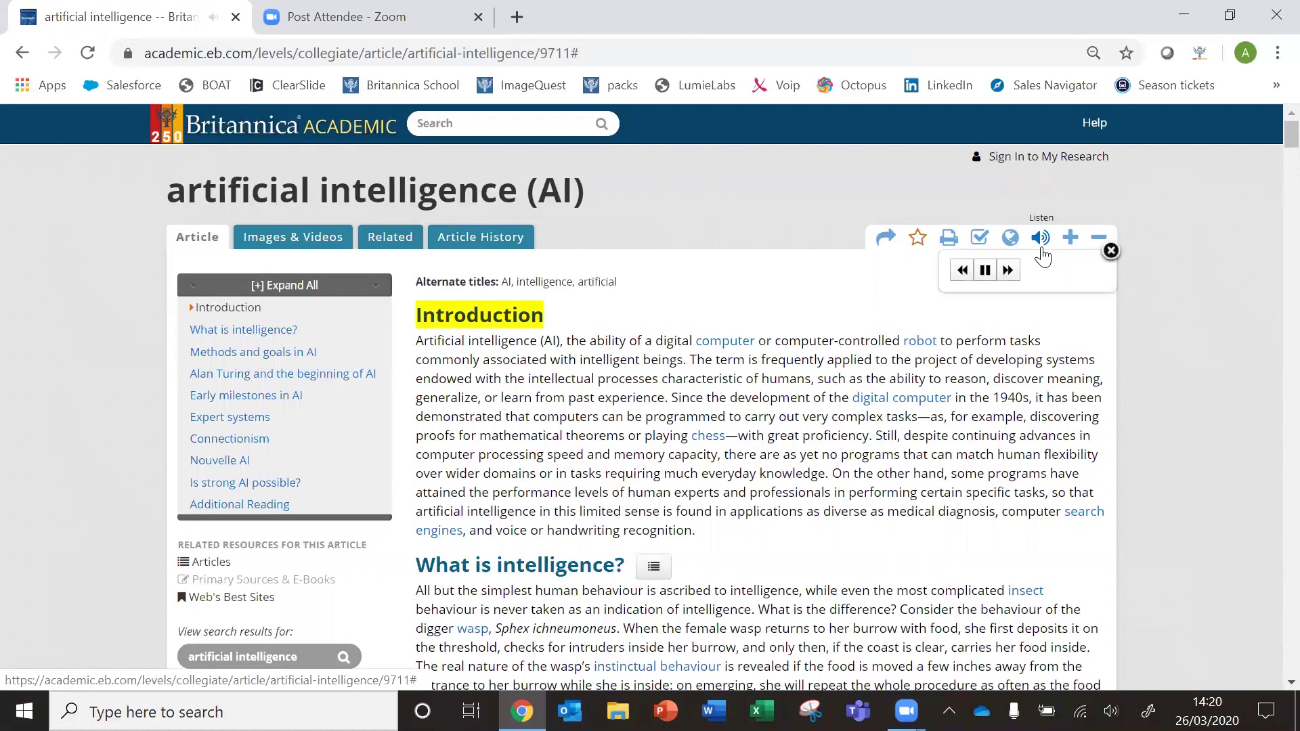
click(985, 270)
click(1111, 252)
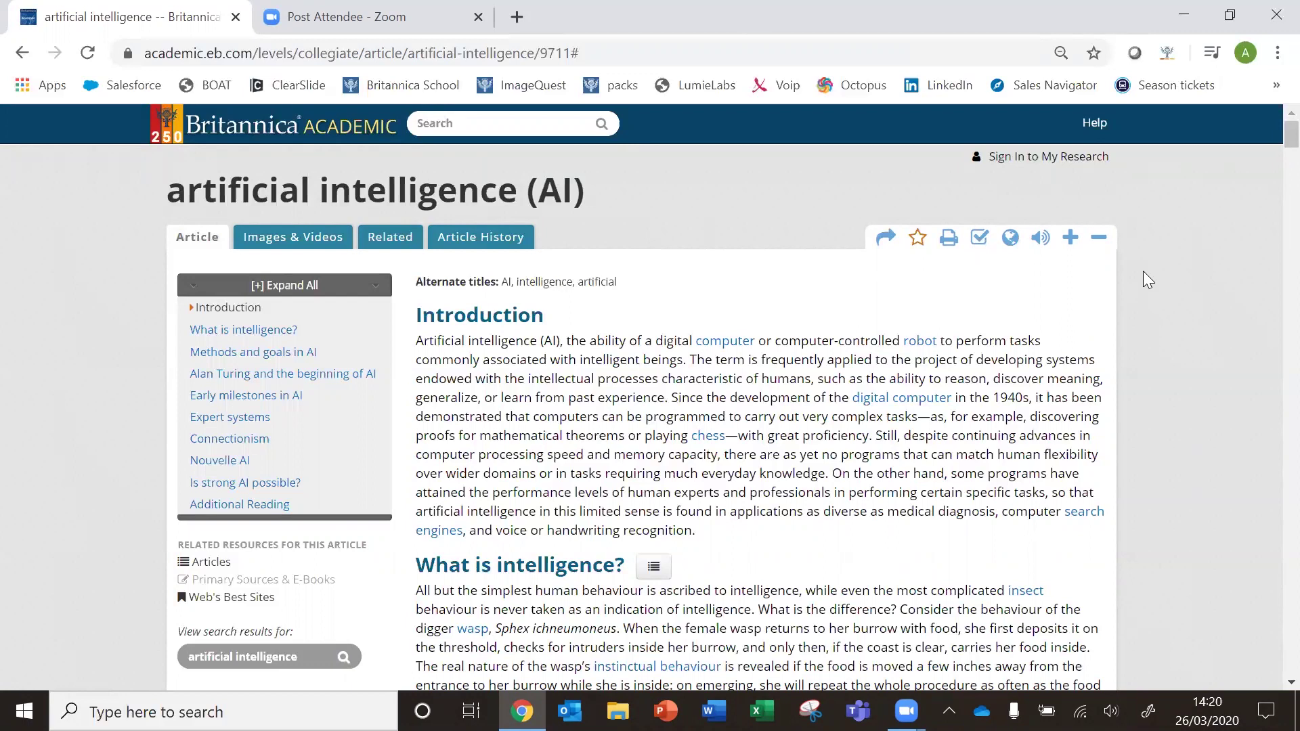
Enlarge the article's text by two font steps
click(1069, 238)
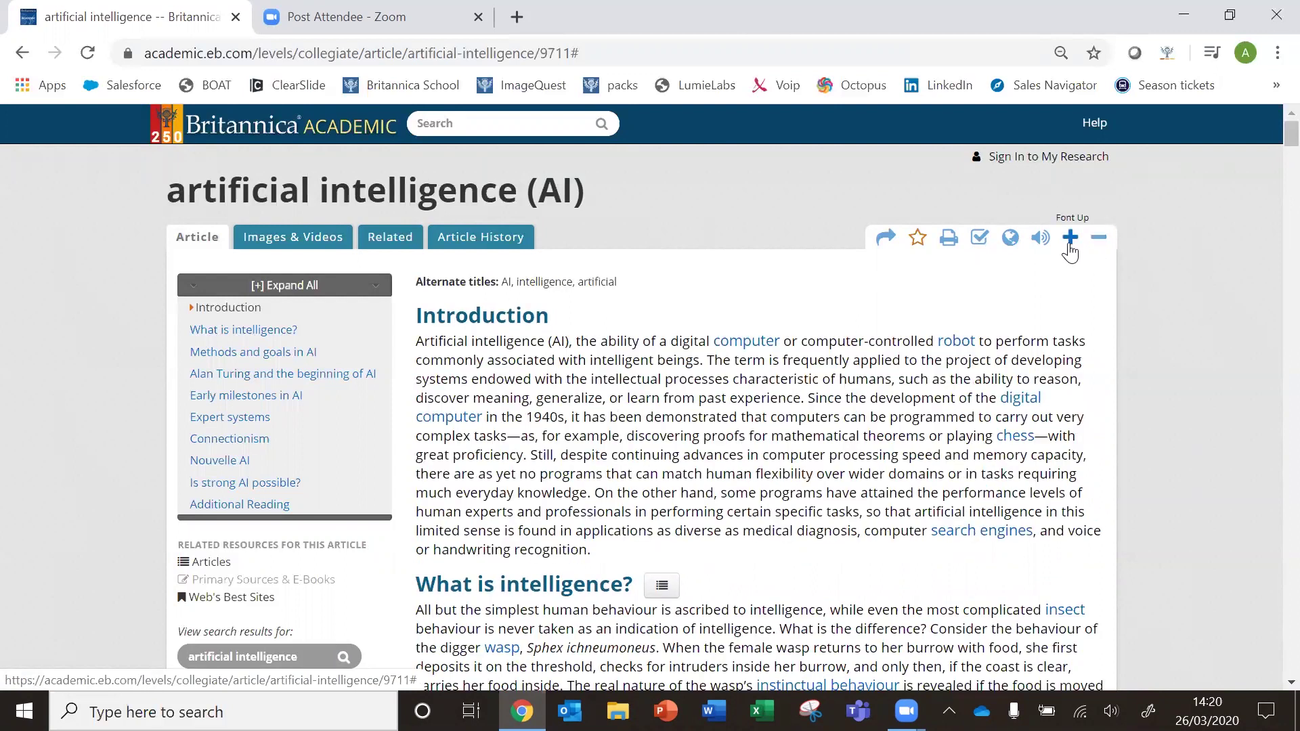
click(1070, 238)
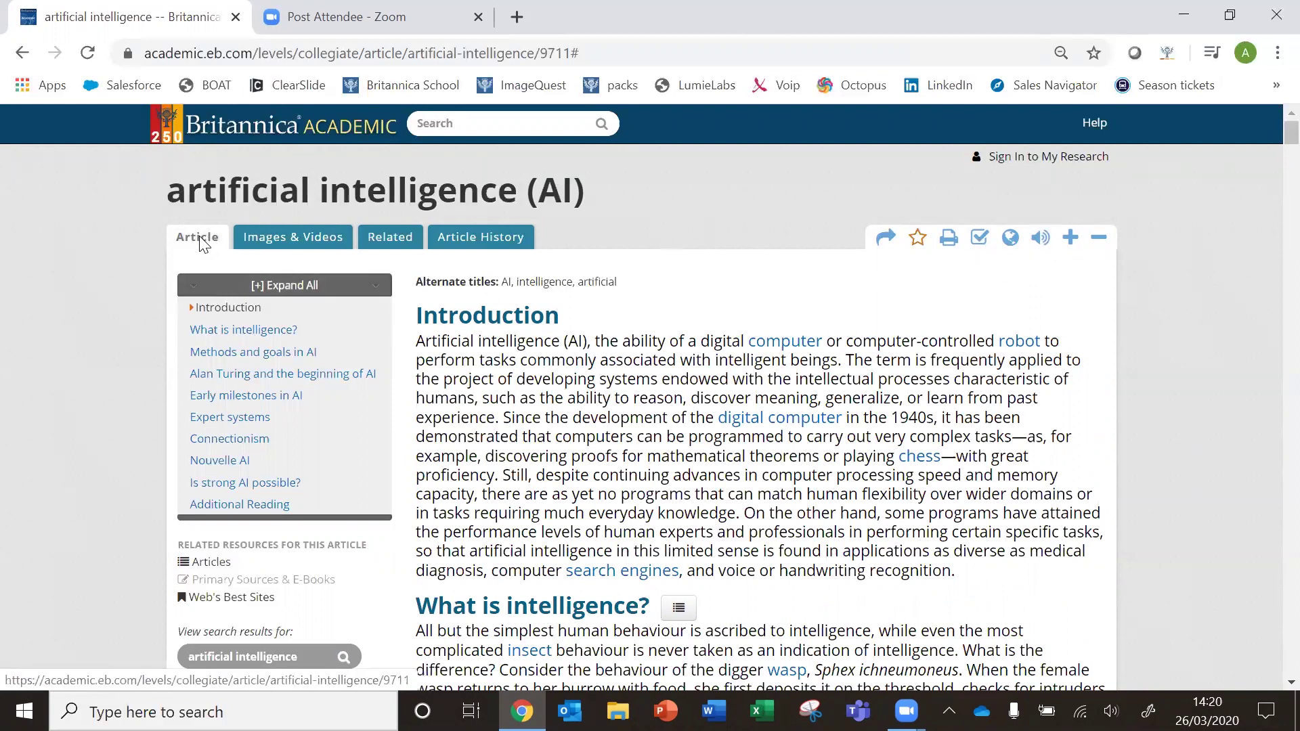
View the article's images and videos and its list of related articles
click(274, 238)
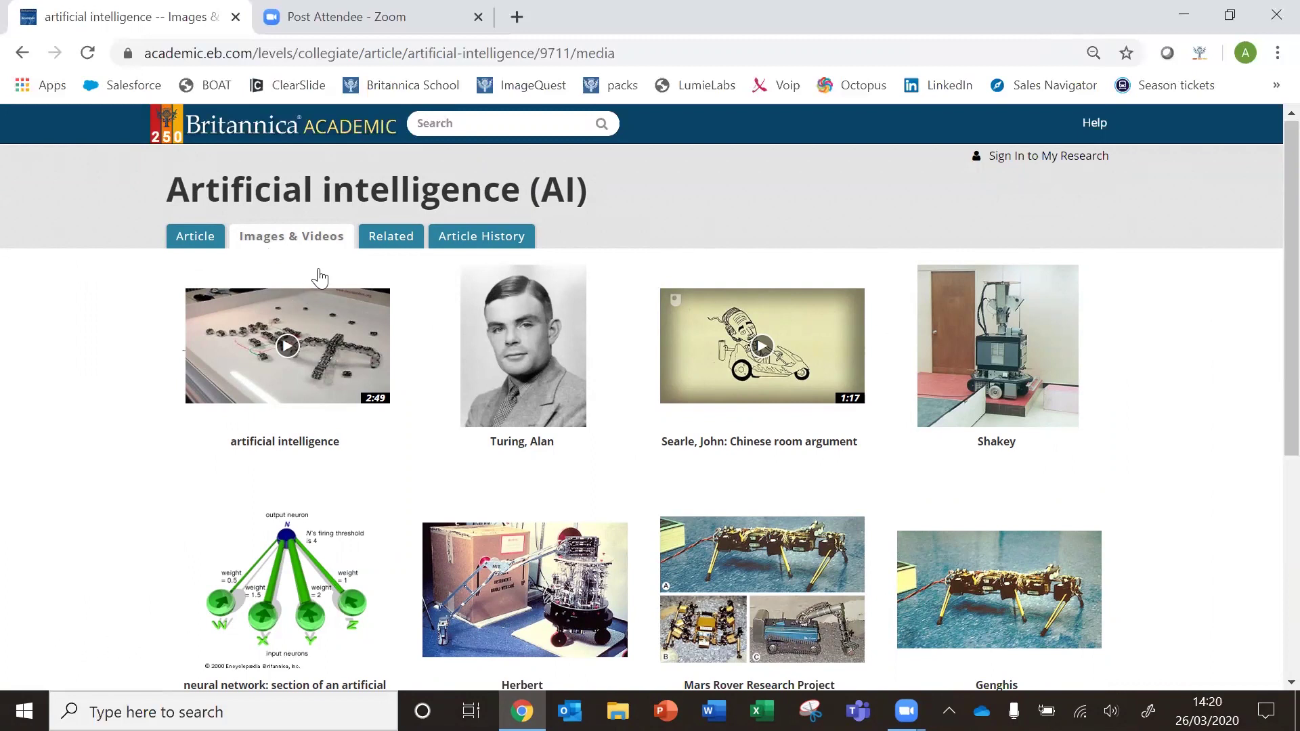
click(377, 244)
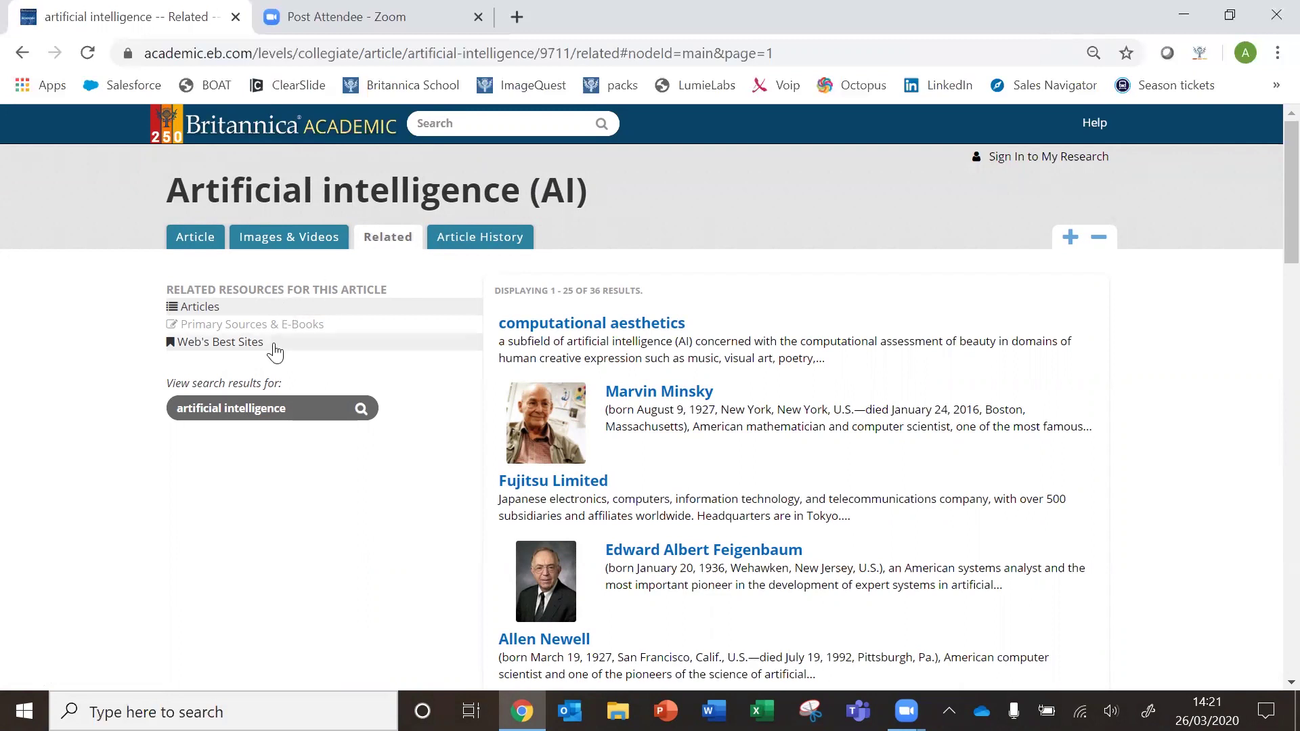
Open the article's revision history, highlight the entry "Added a photo of Alan Turing" and clear the highlight
click(467, 238)
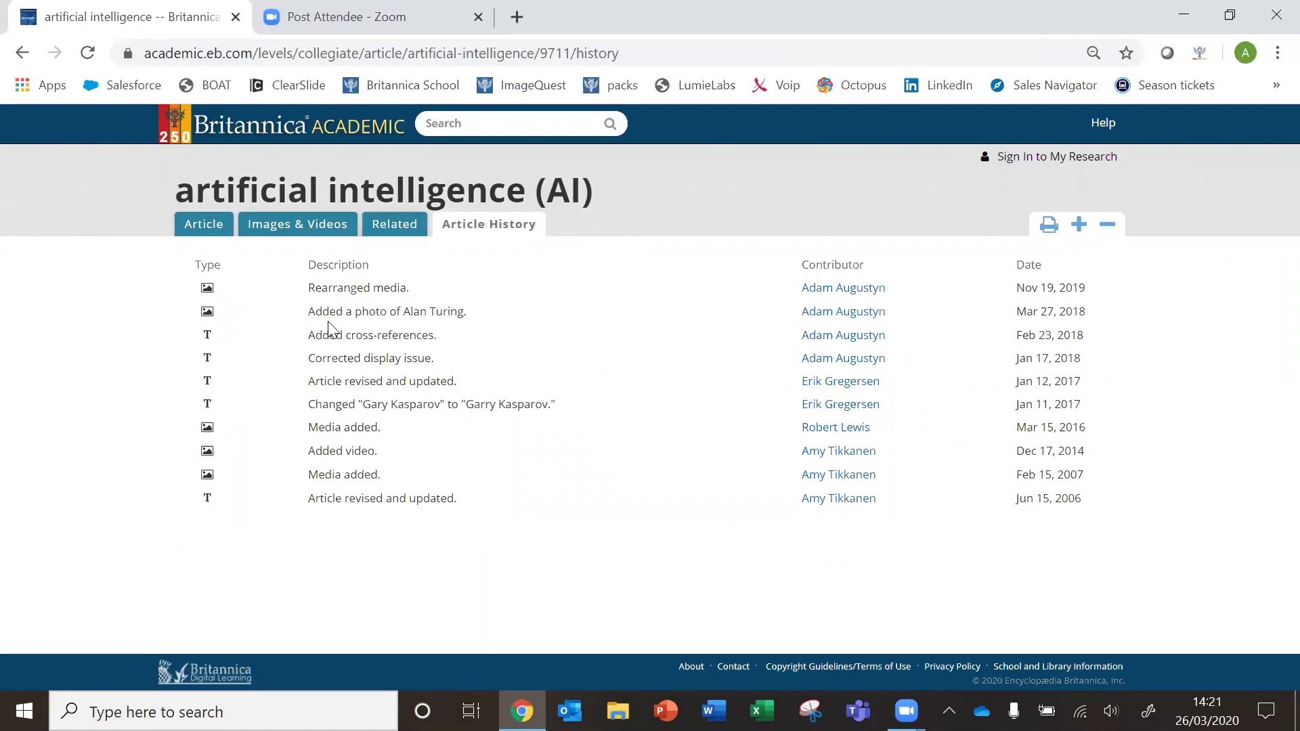
drag(311, 312, 485, 319)
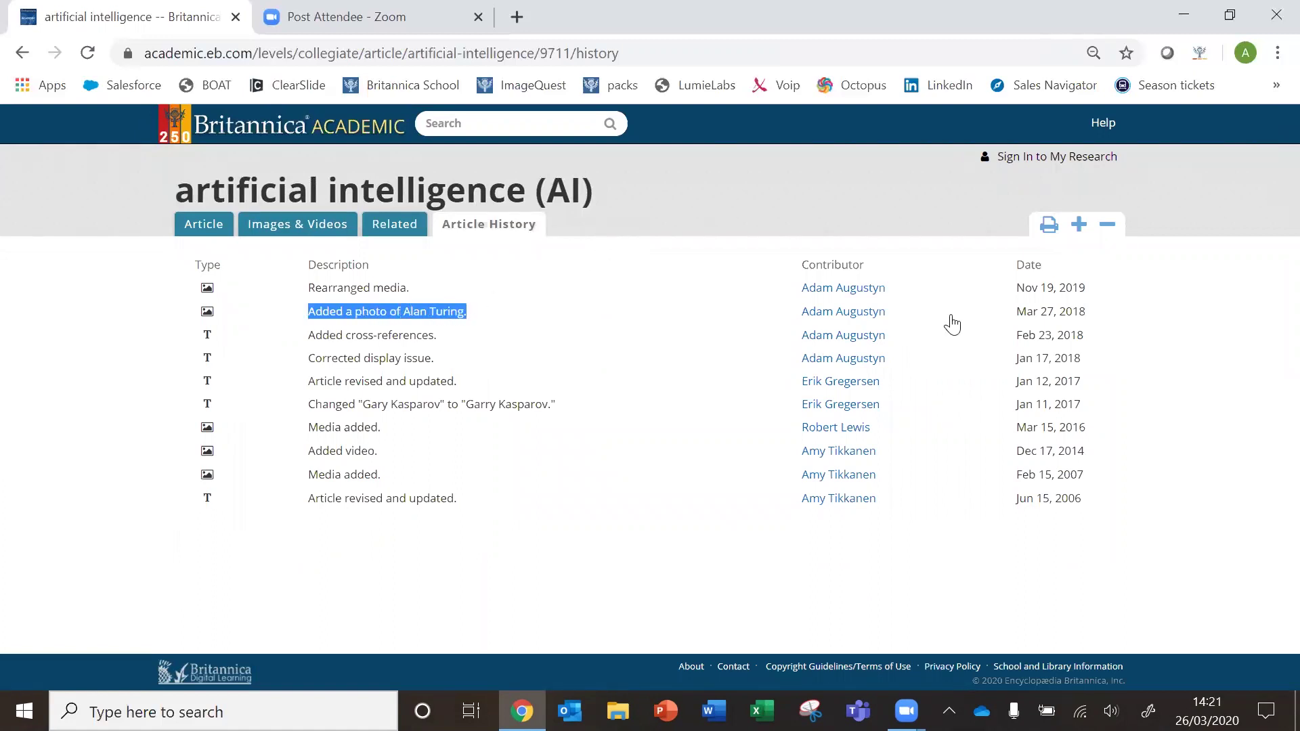
click(1120, 313)
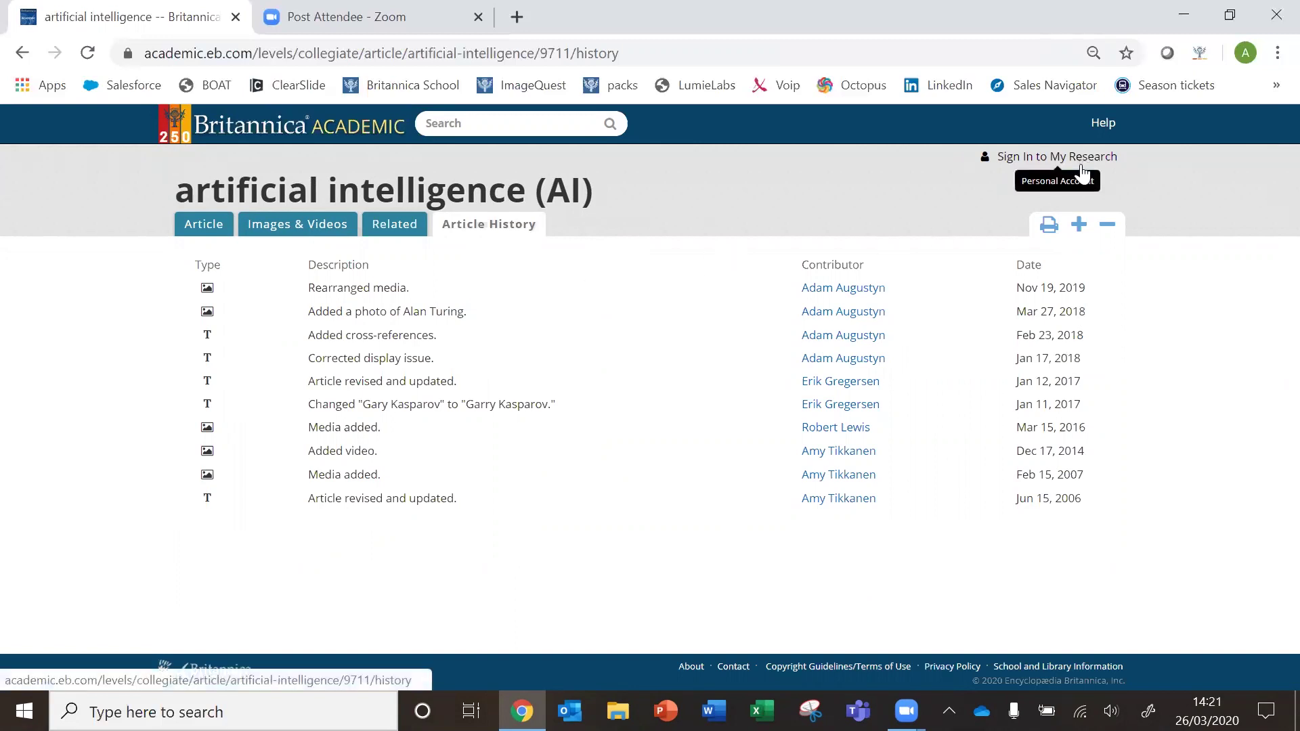
Return to the article's text, try to add it to the favorites while signed out and dismiss the login prompt
click(218, 228)
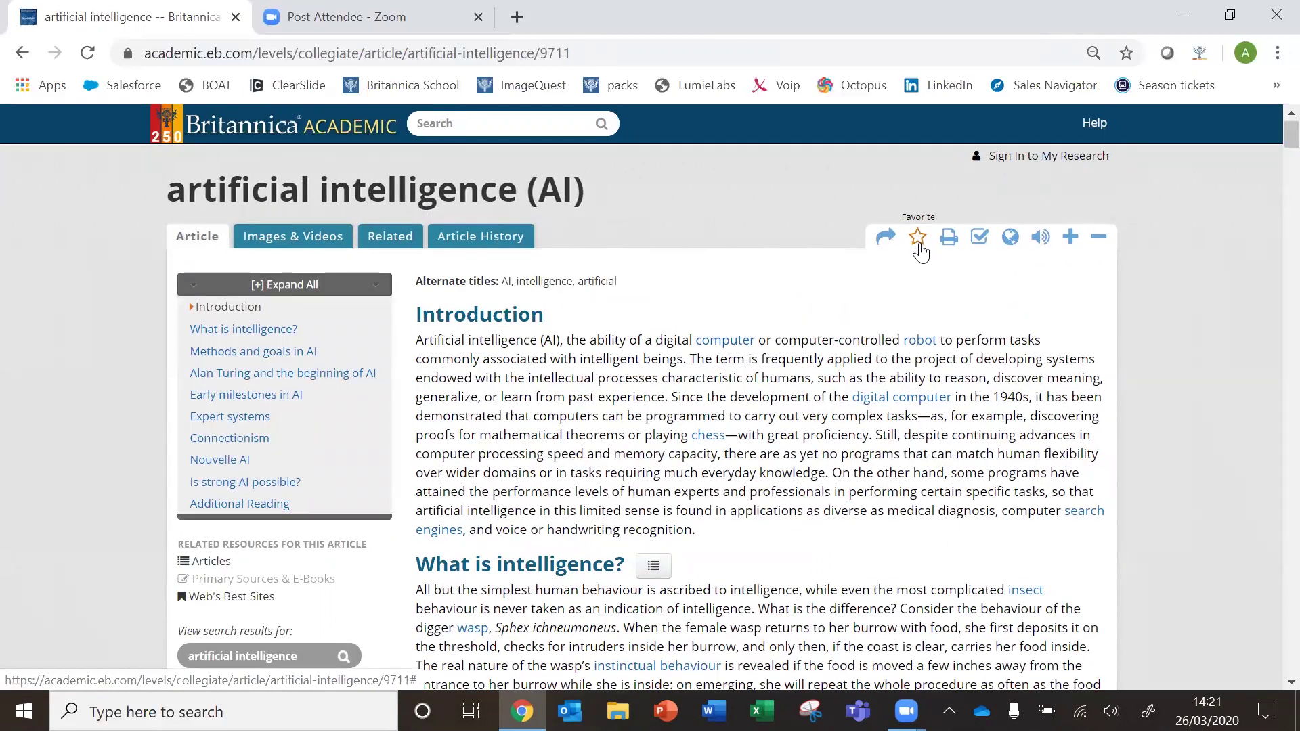
click(919, 240)
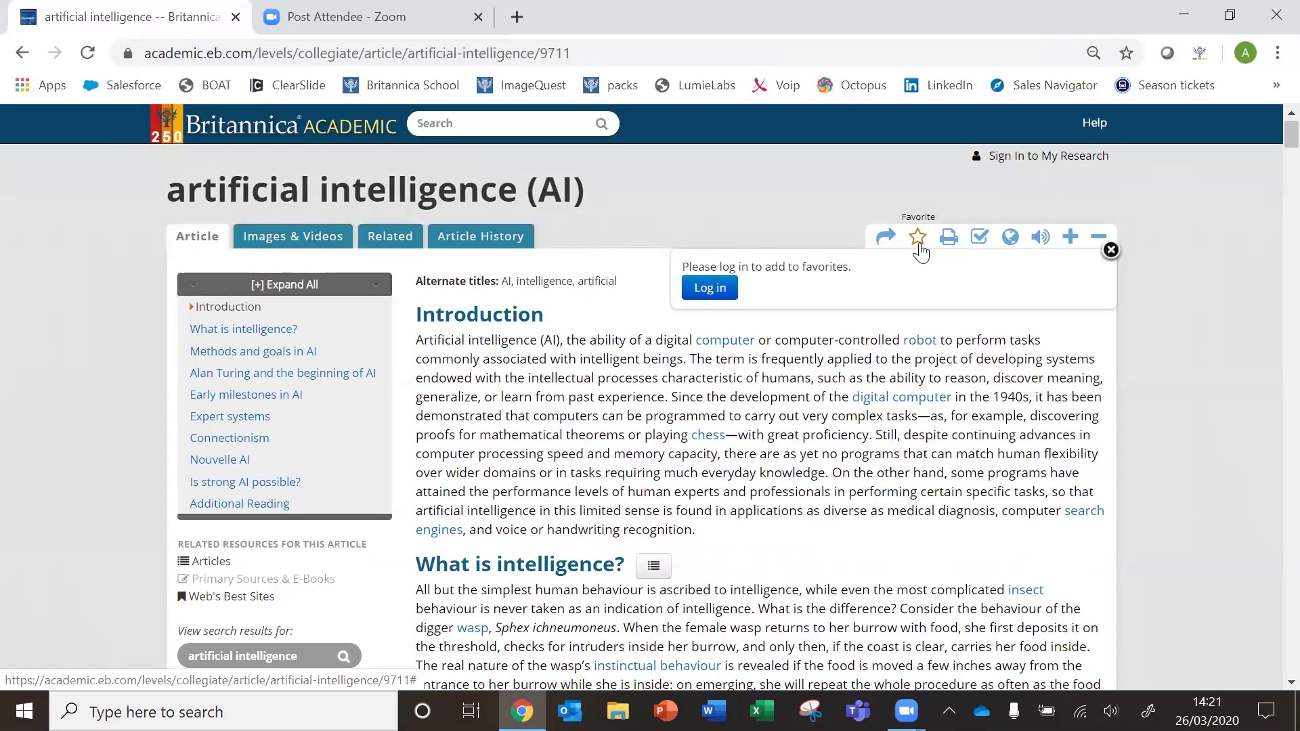
click(1111, 249)
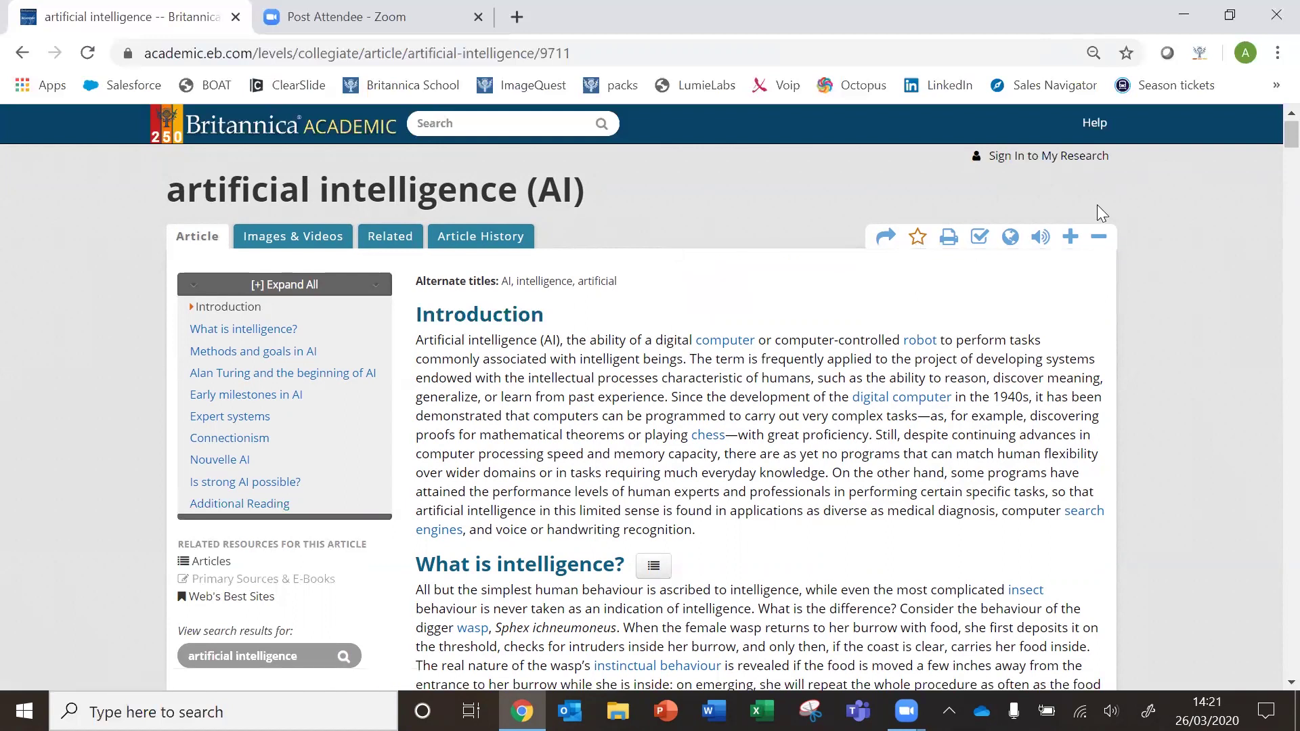
Sign in to My Research with the account's username and saved password
click(1056, 157)
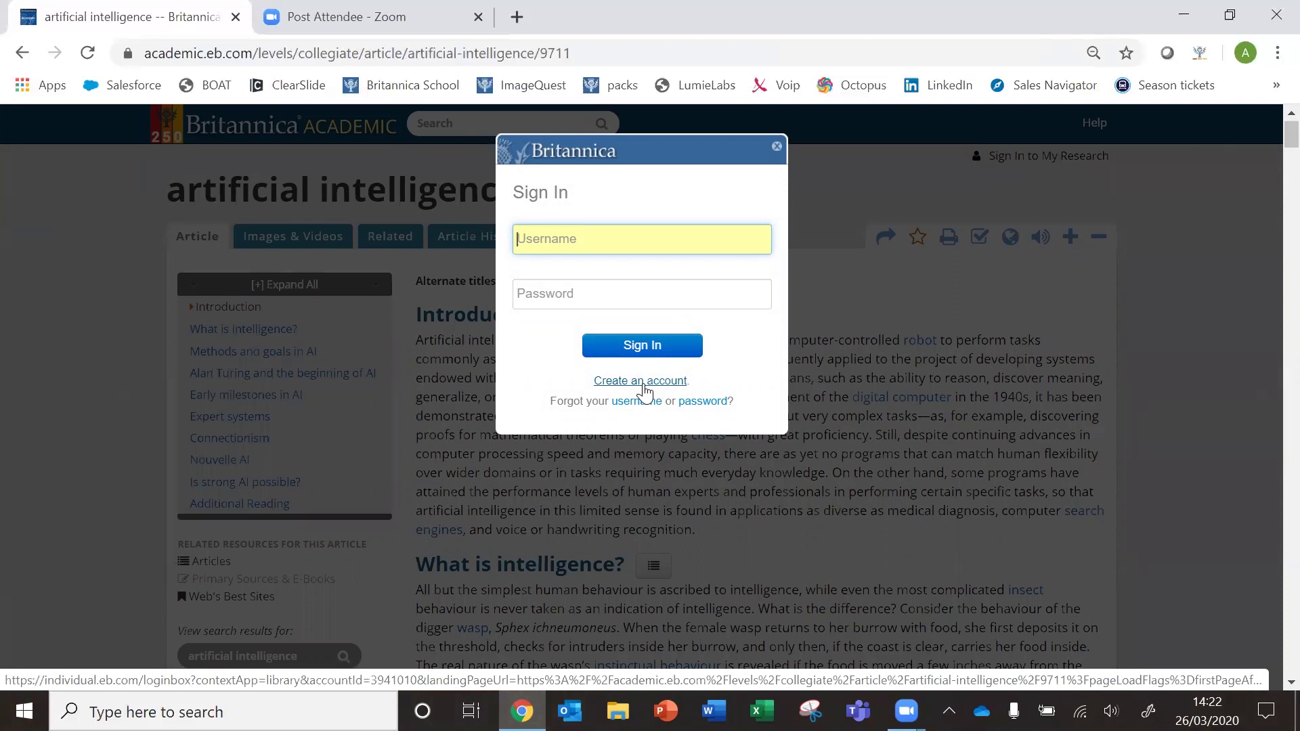
text(britteamuk)
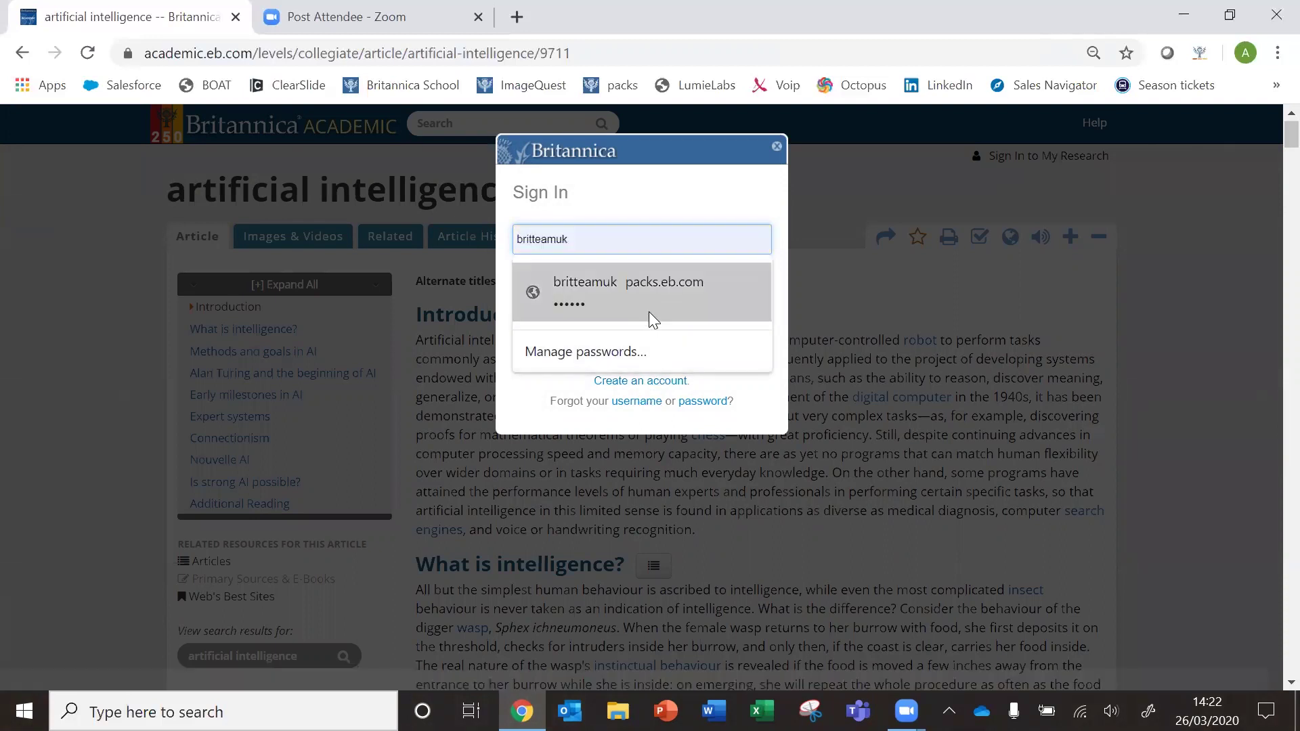
click(646, 312)
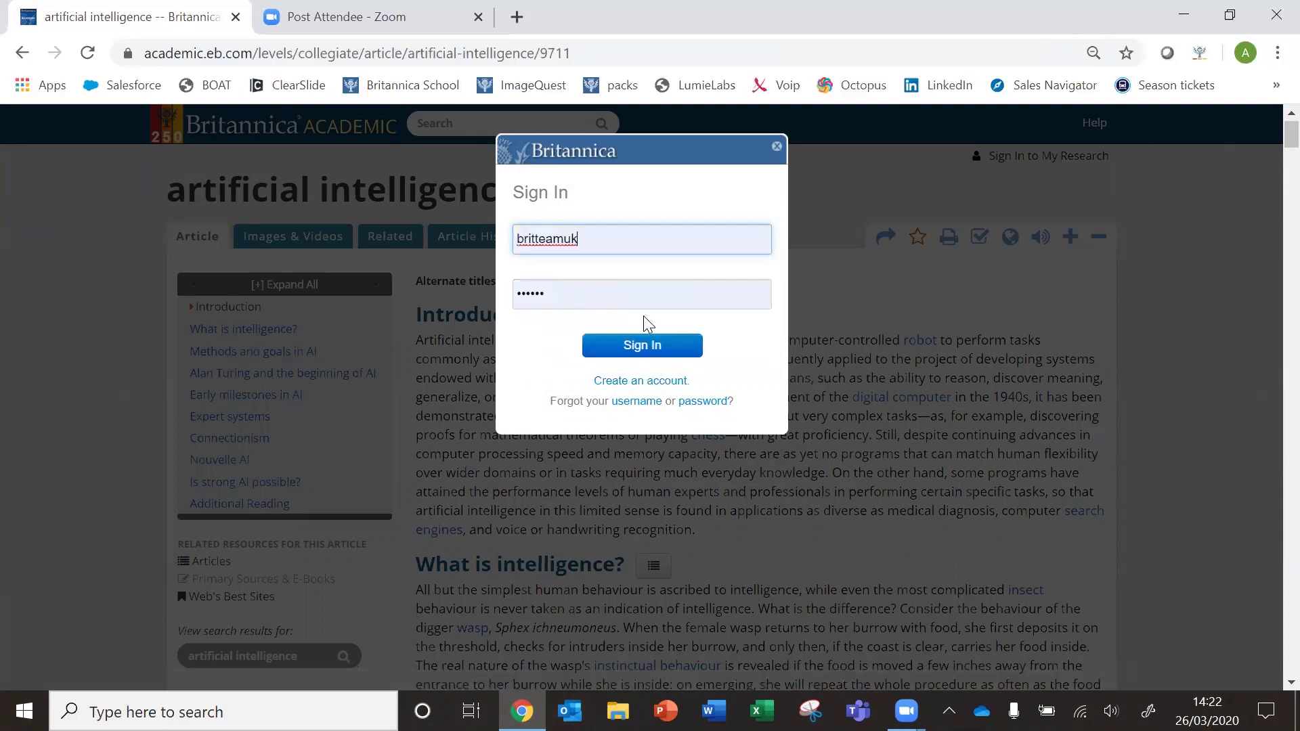
click(632, 350)
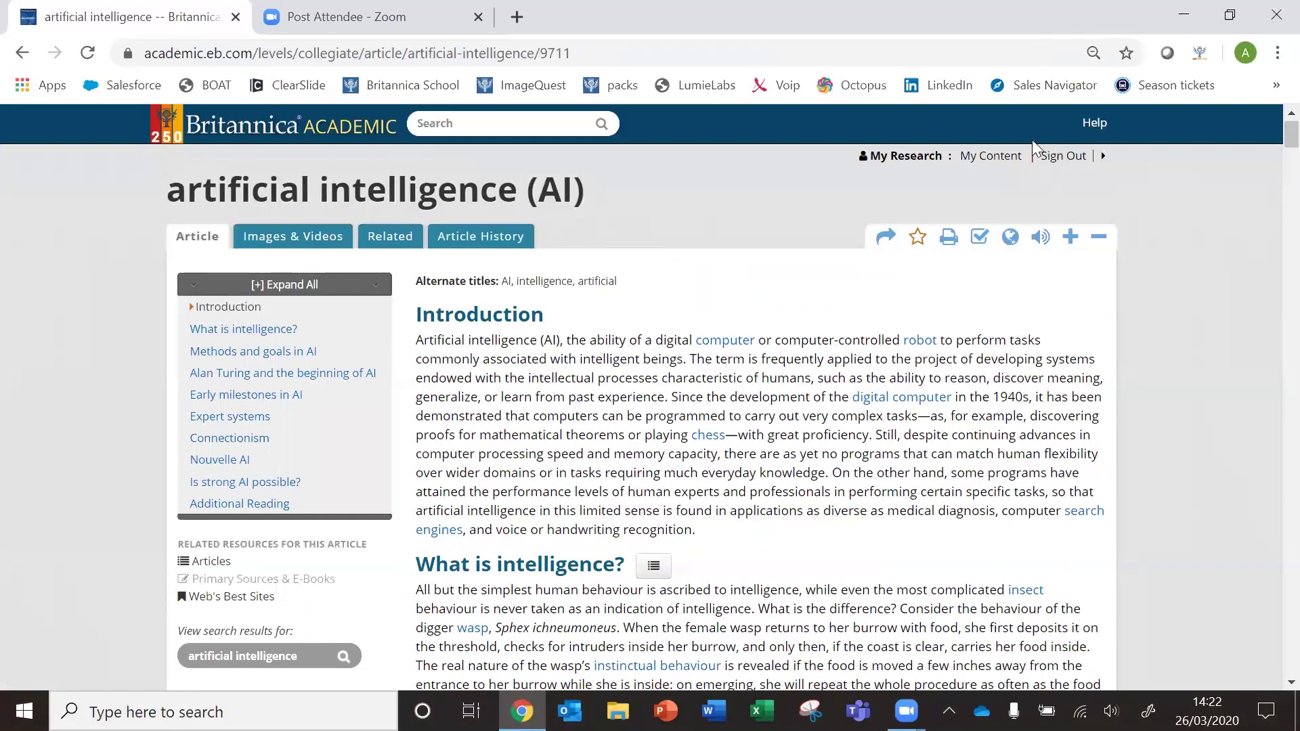
Add the artificial intelligence article to the favorites, browse the existing resource packs without choosing one and close the favorites pop-up
click(918, 237)
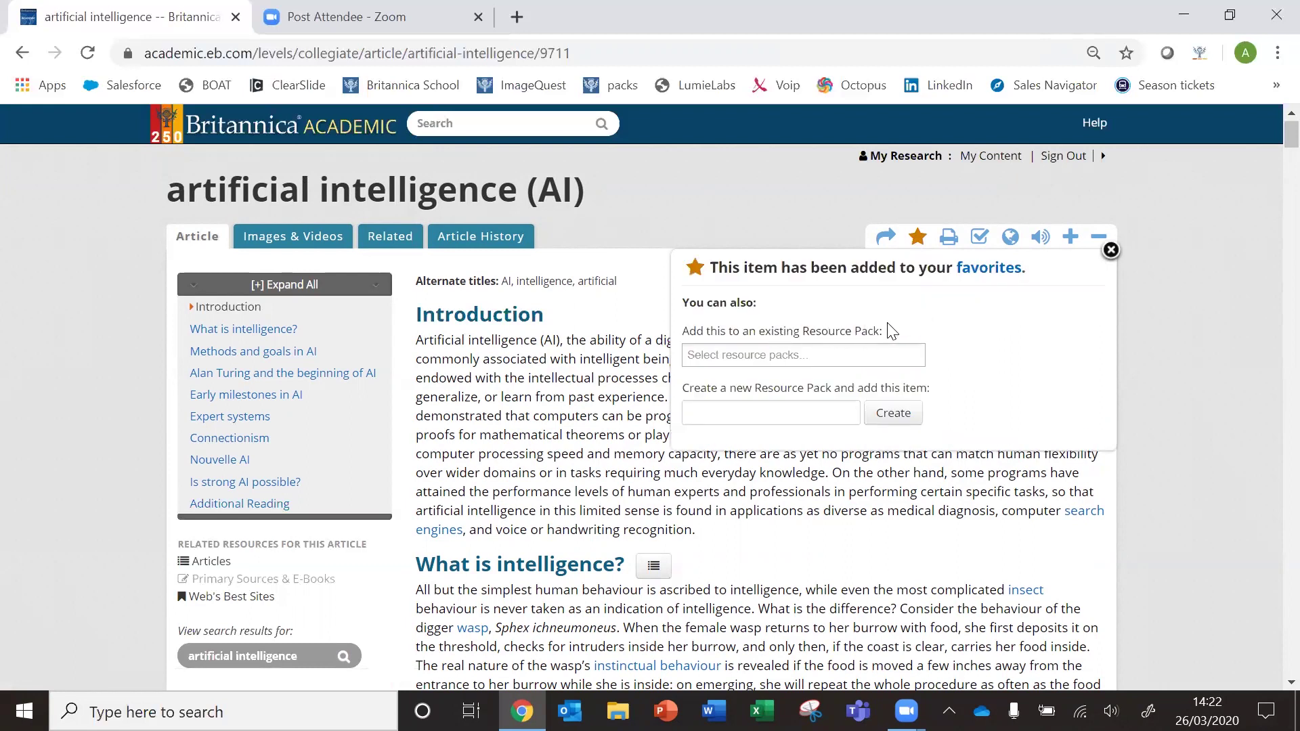
click(822, 357)
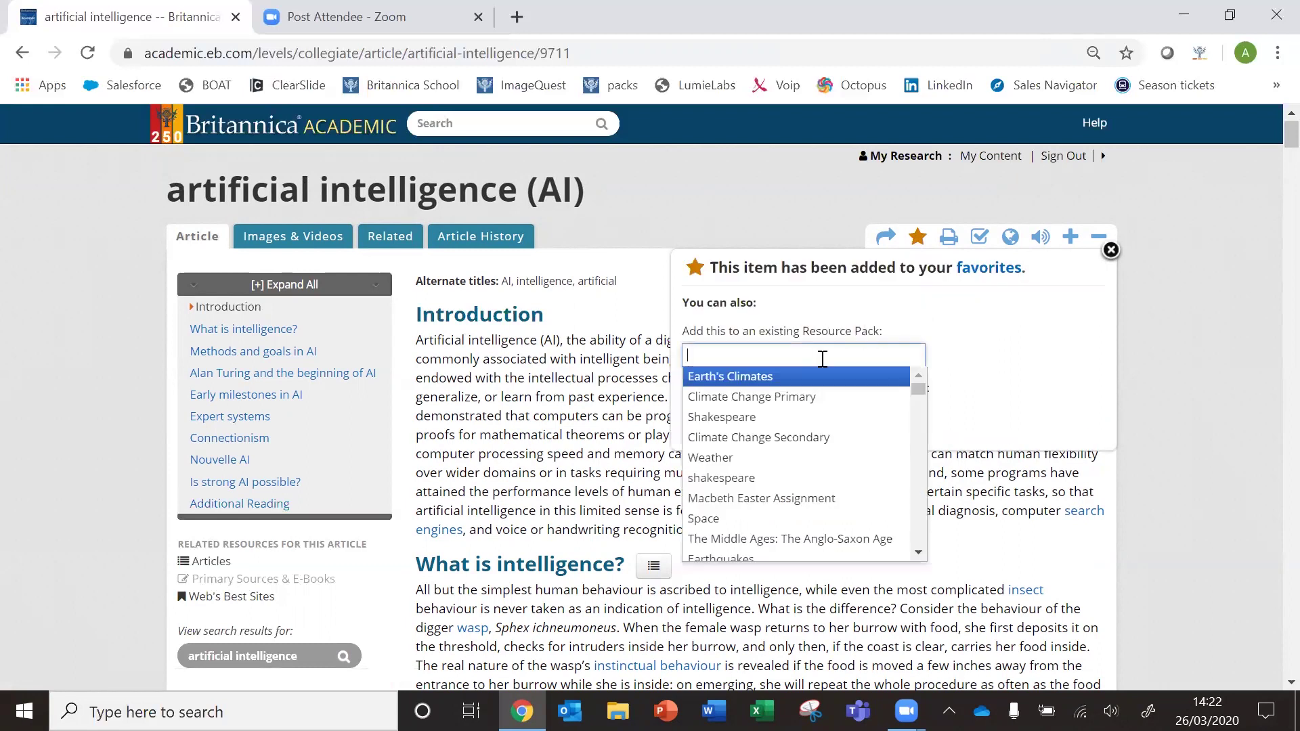
scroll(809, 452, down, 2)
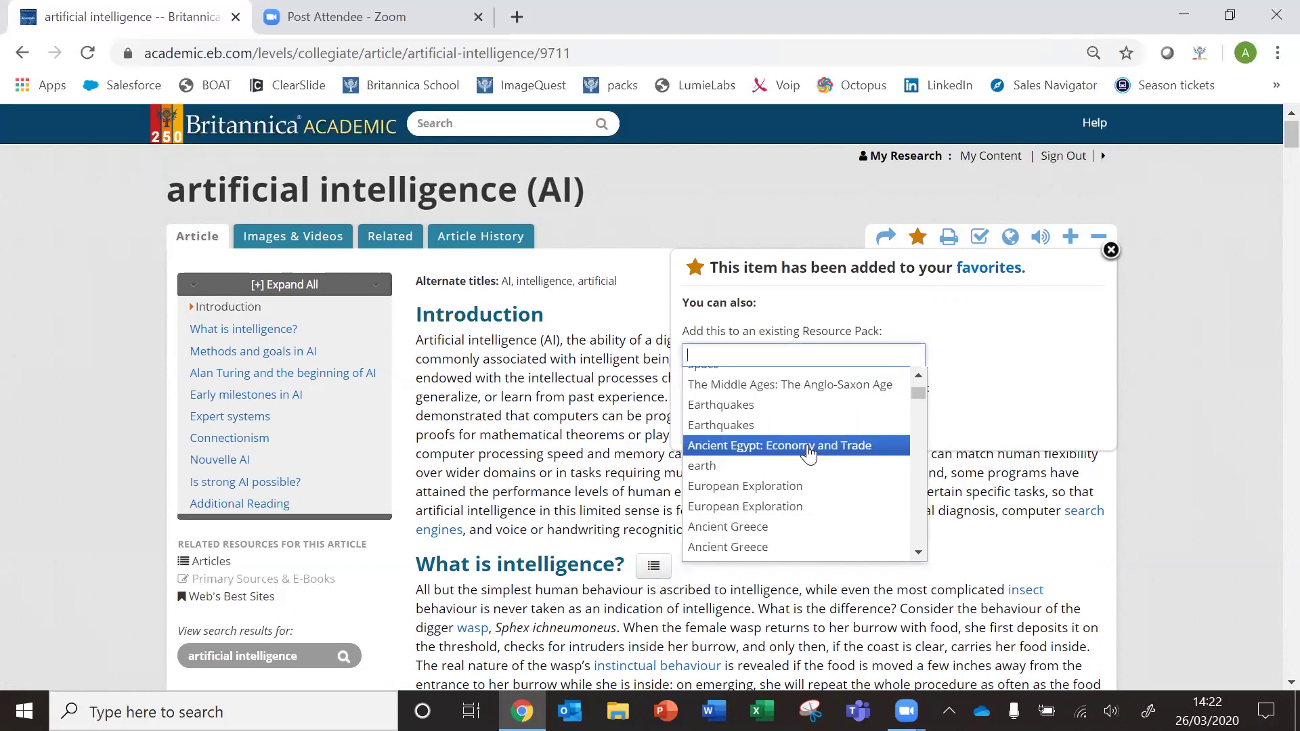
scroll(809, 452, down, 4)
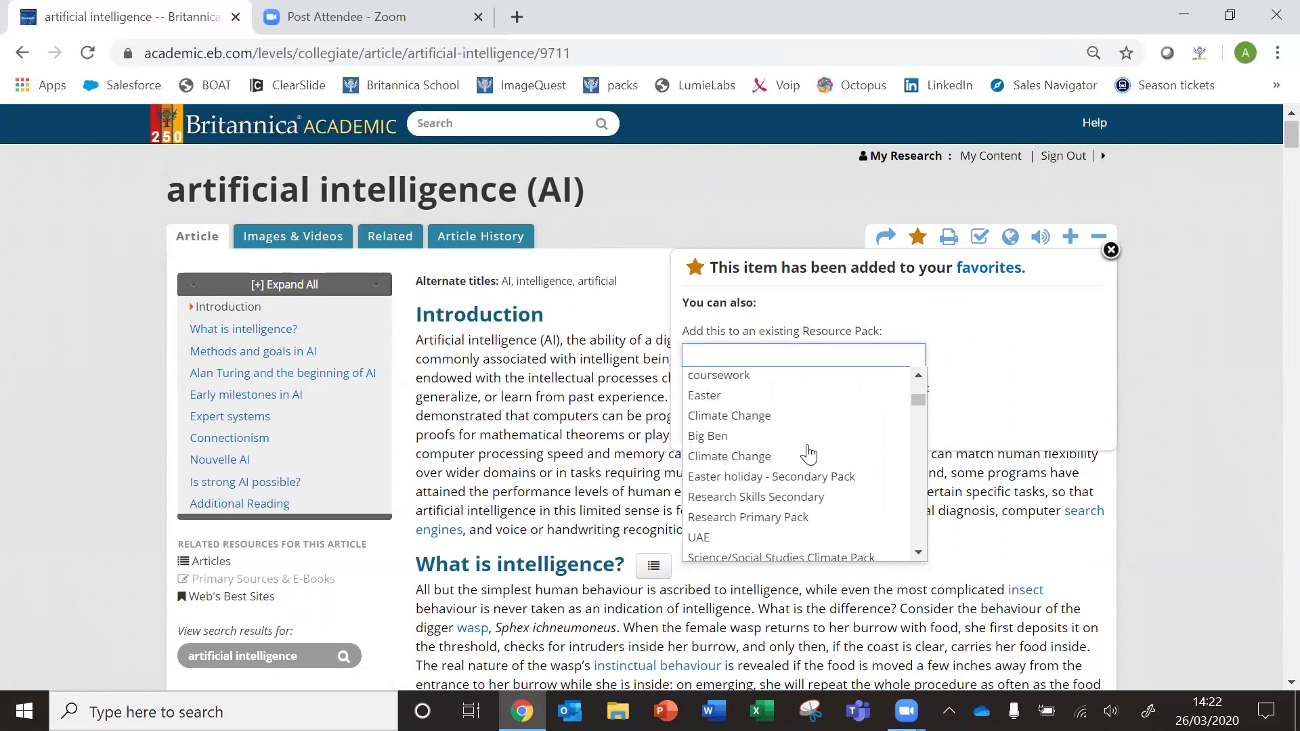
click(1062, 328)
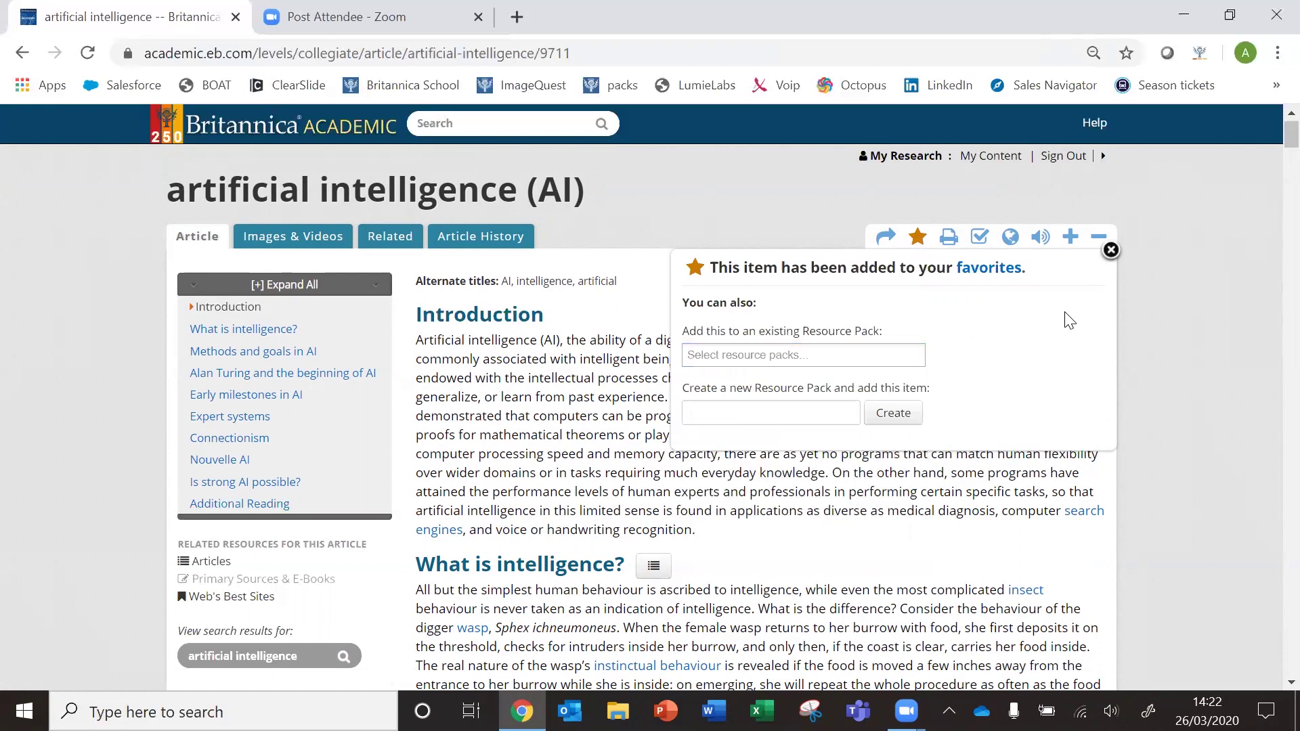
click(1111, 250)
Open the Earth's Climates resource pack in My Content, highlight its summary of content types and clear the highlight
click(983, 157)
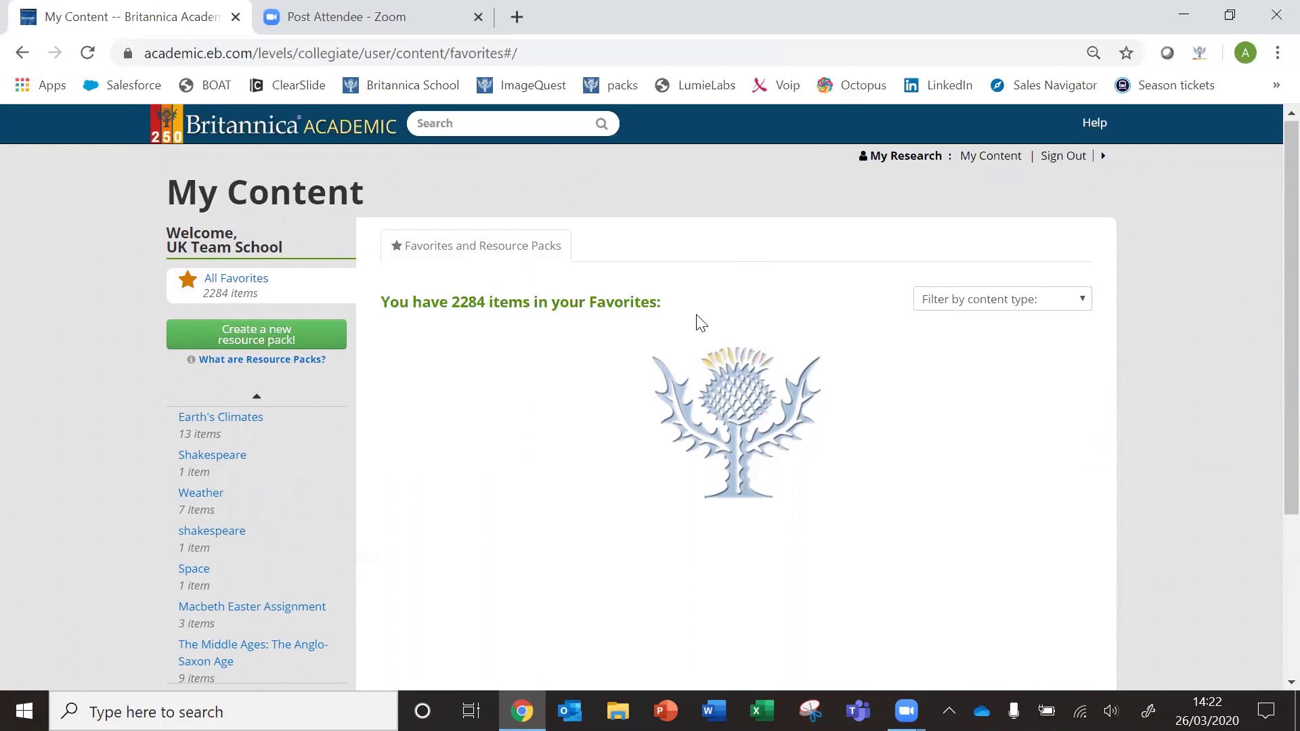
click(304, 348)
click(306, 340)
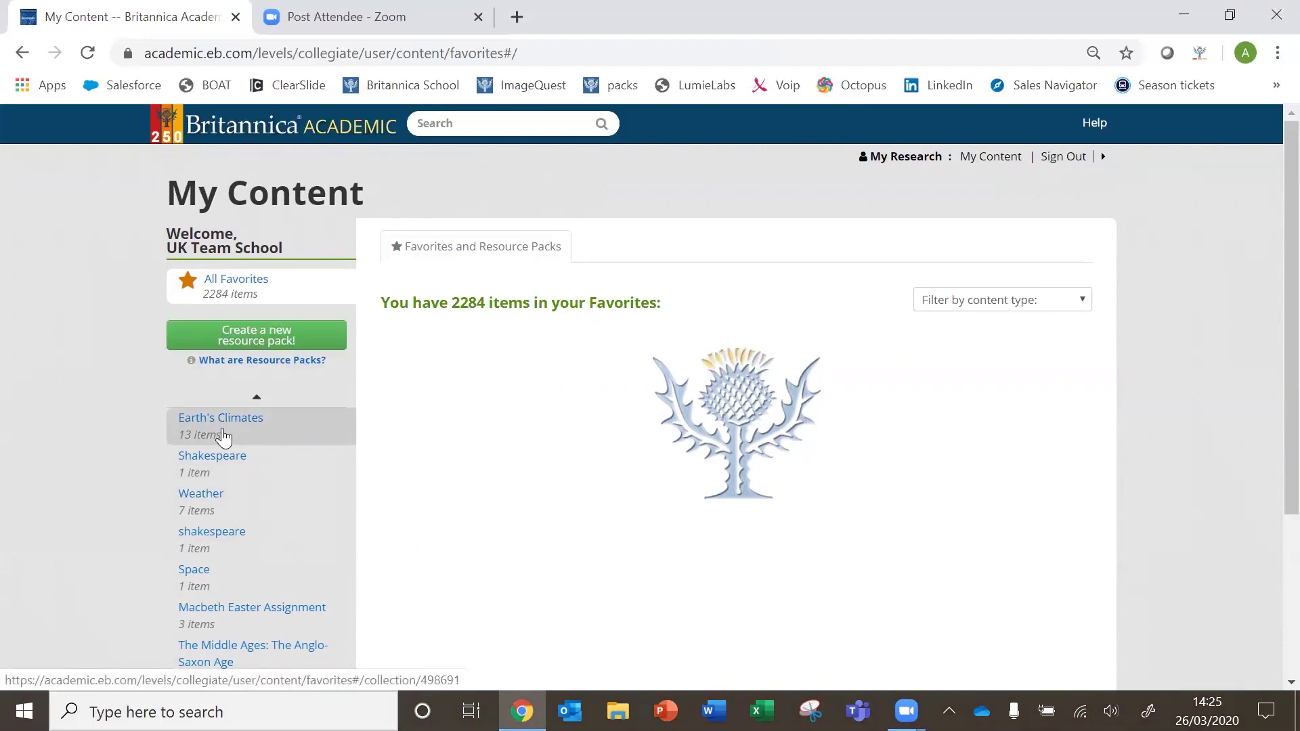
click(224, 436)
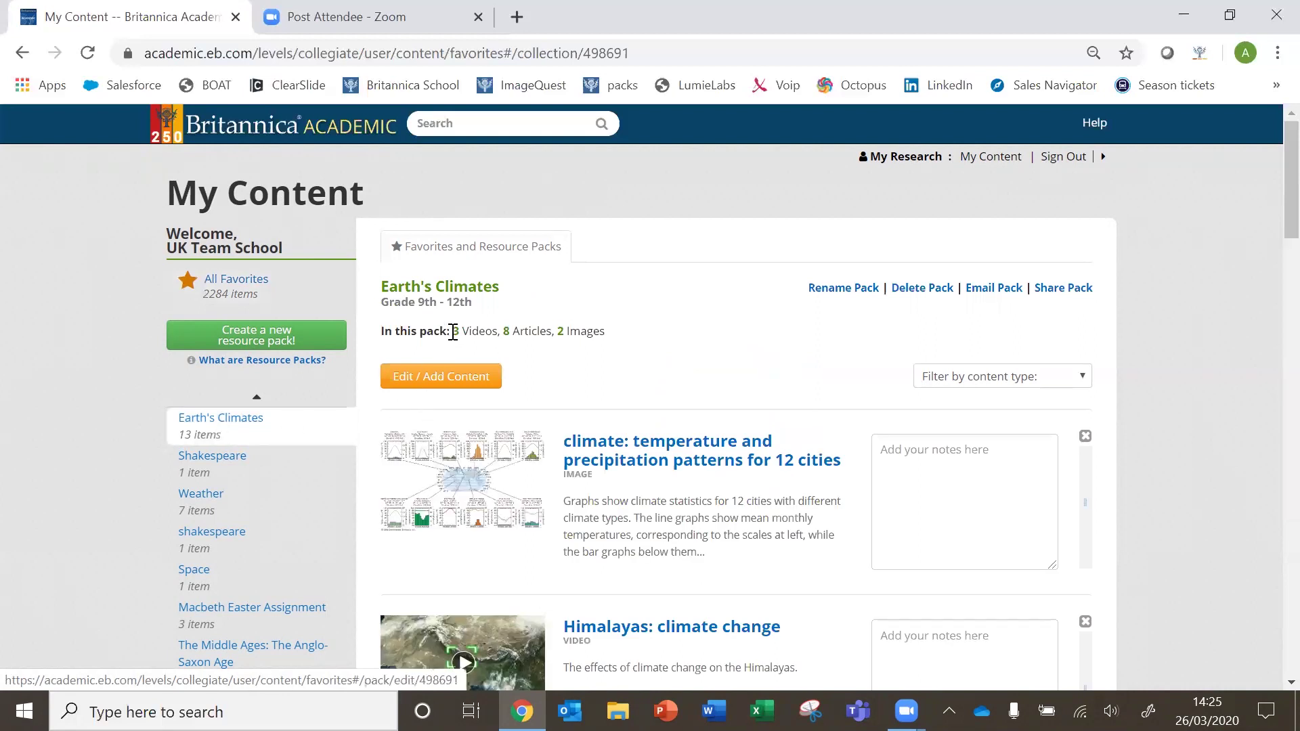
drag(451, 331, 616, 338)
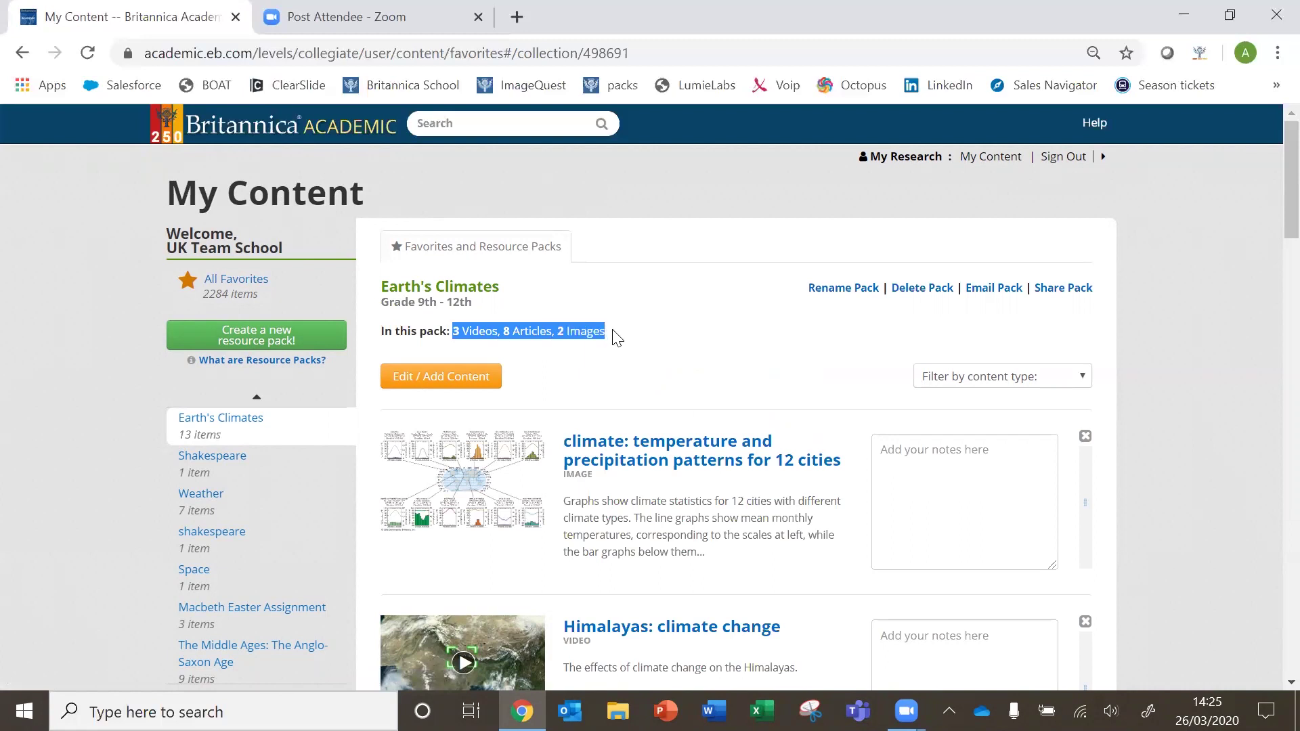
click(616, 338)
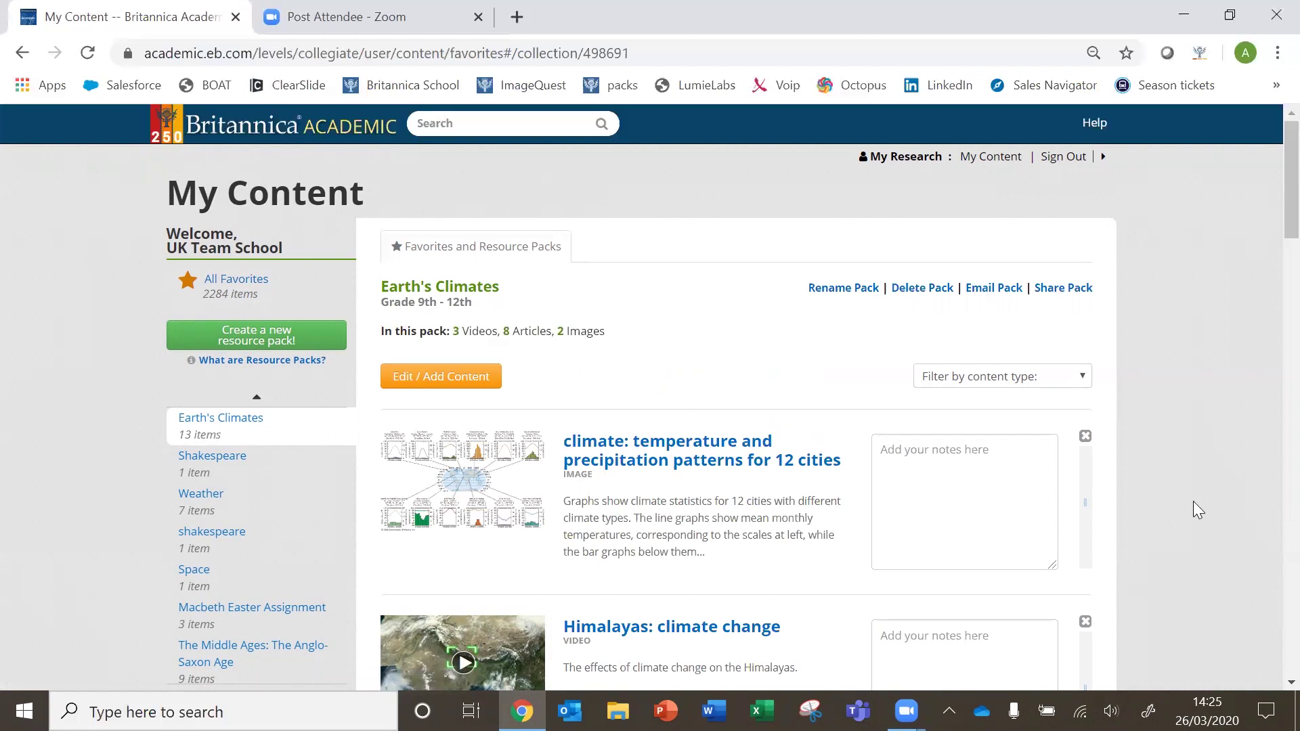
Move the "climate: temperature and precipitation patterns for 12 cities" image below the Himalayas video, and return it to first place in the pack
scroll(1193, 504, down, 6)
scroll(1194, 505, up, 2)
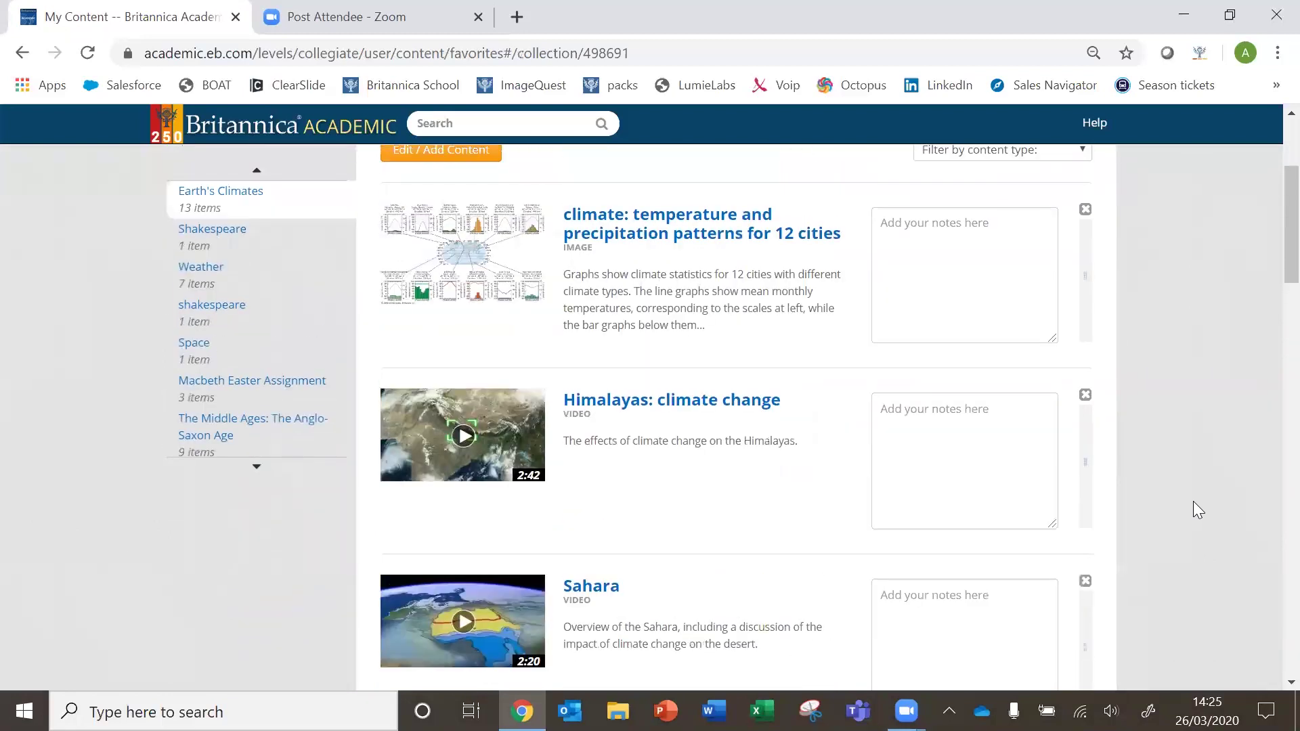
scroll(1193, 501, up, 1)
drag(1084, 313, 1116, 549)
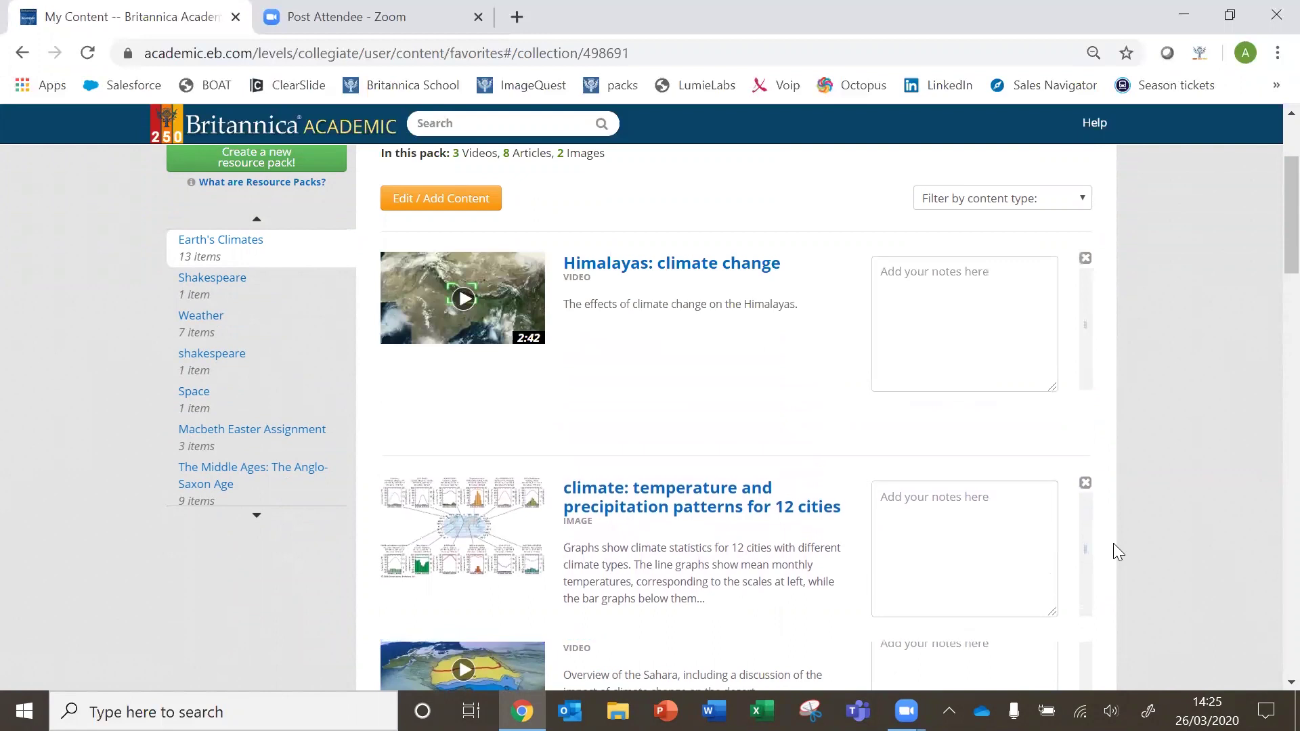
drag(1085, 352, 1106, 491)
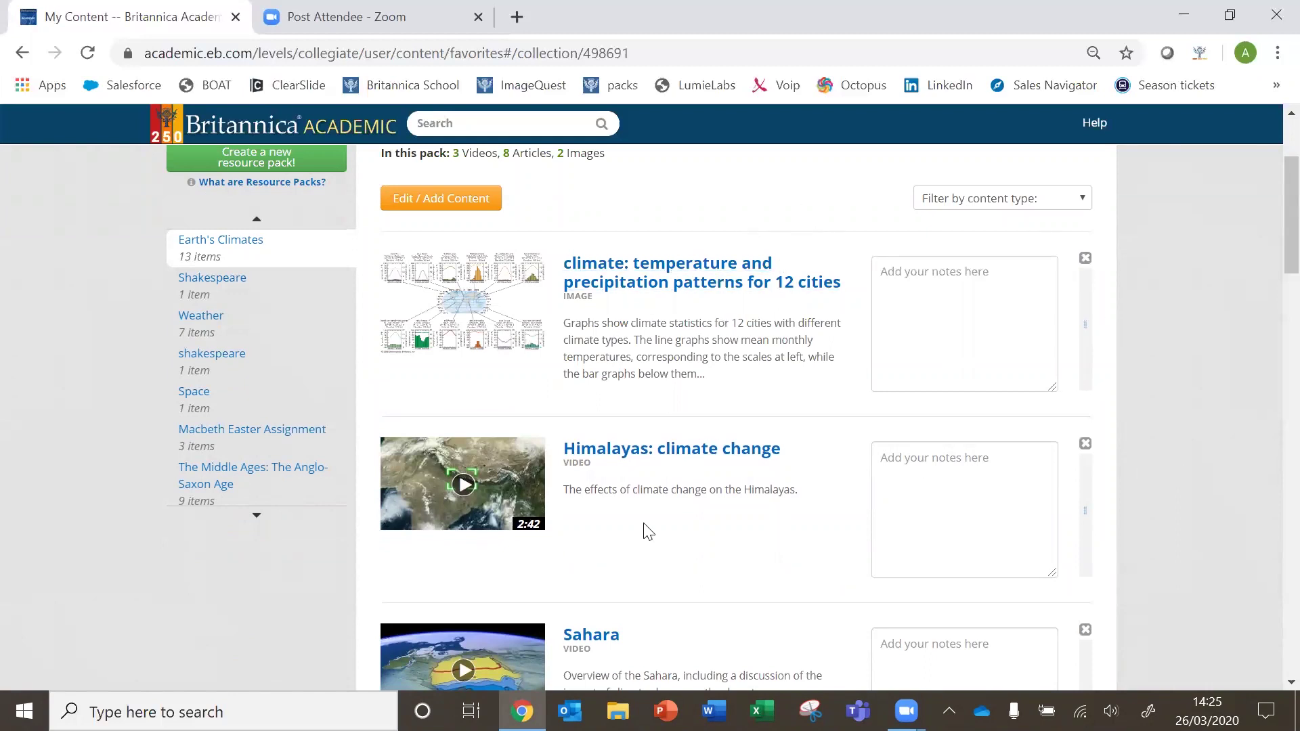
Look through the items in the Earth's Climates pack and activate the notes field of its first image
scroll(643, 542, down, 8)
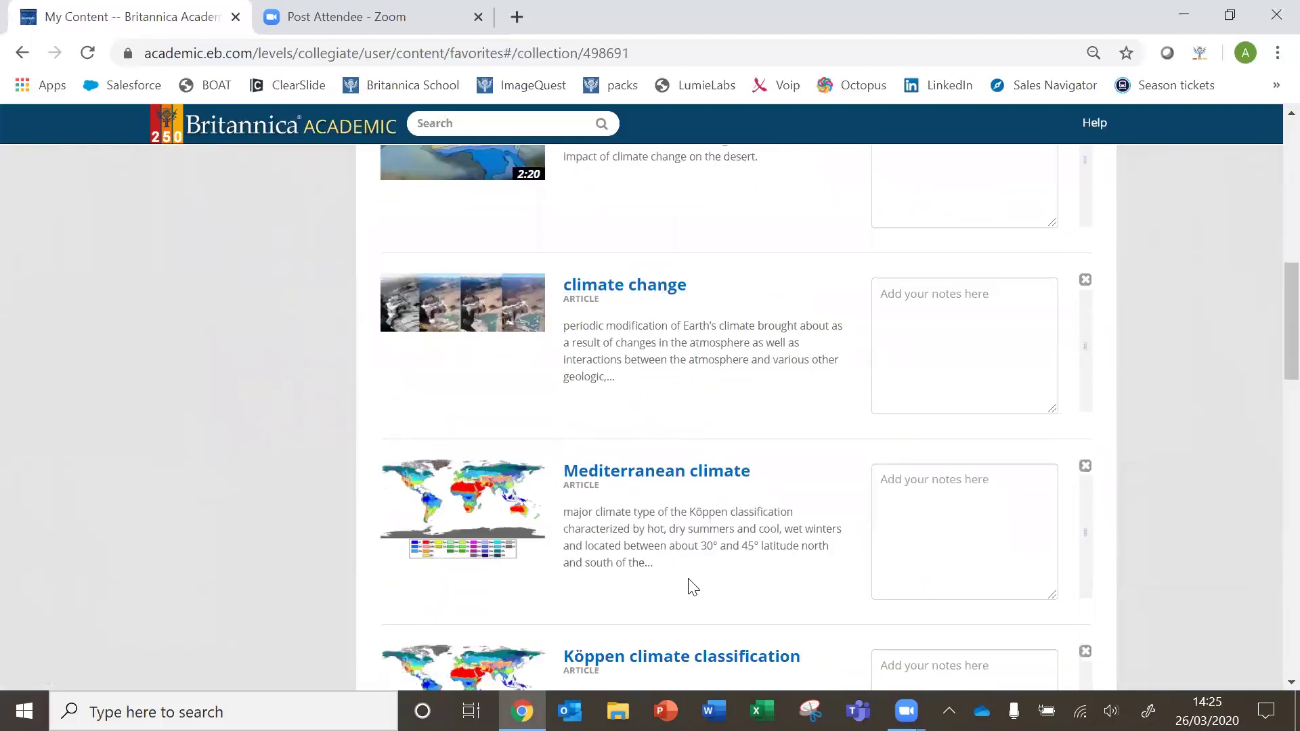
scroll(689, 586, down, 5)
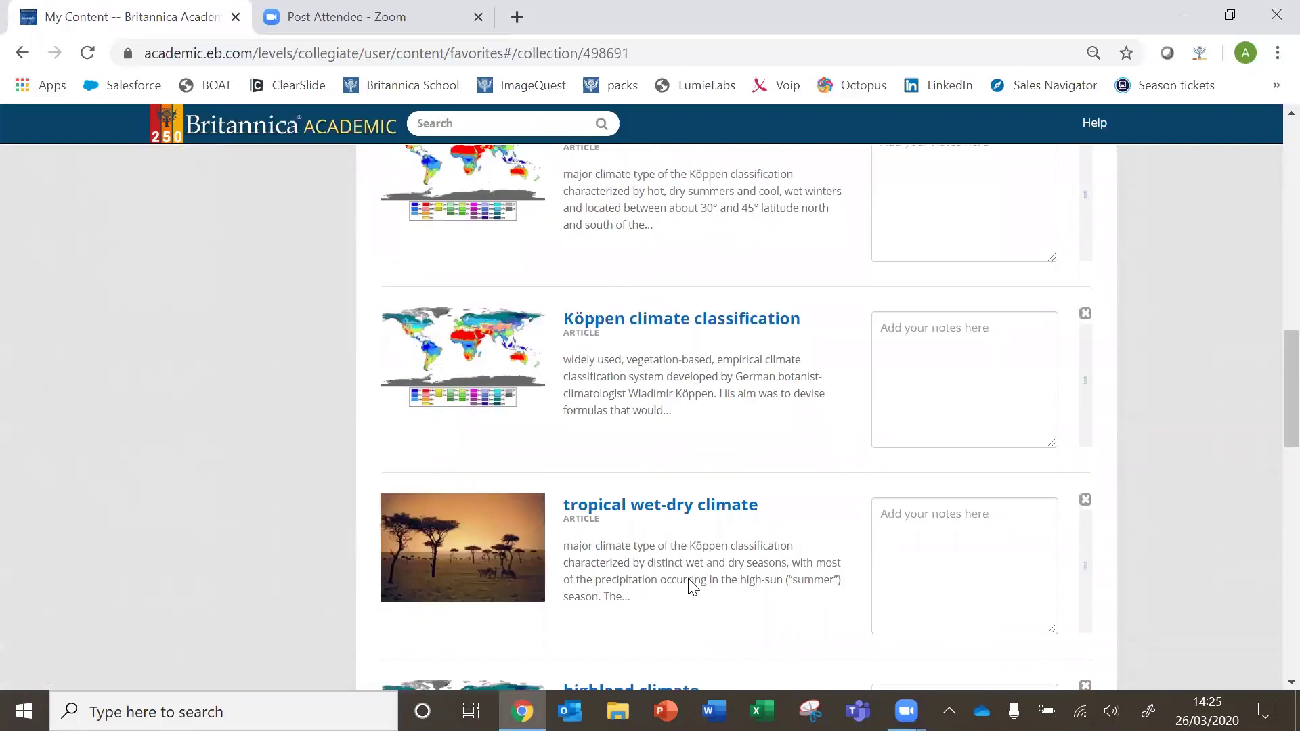
scroll(692, 586, up, 13)
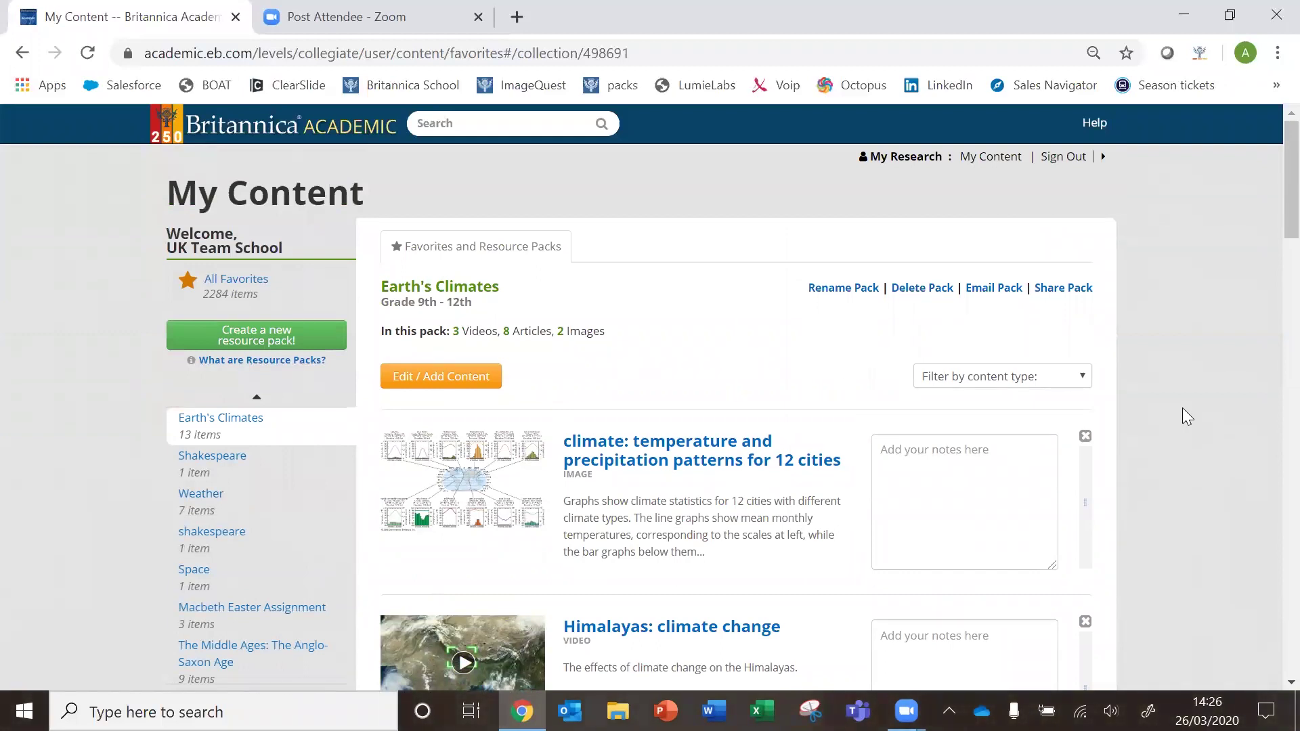
click(931, 490)
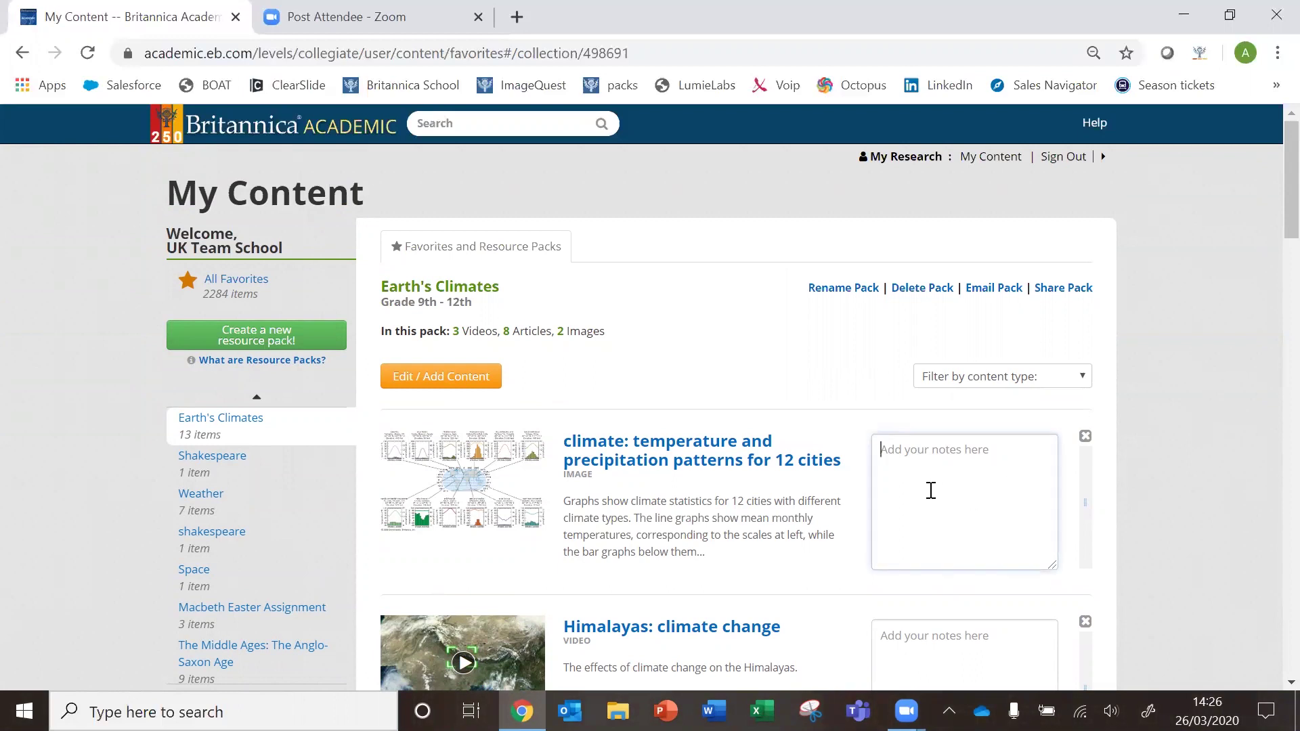
scroll(931, 491, down, 2)
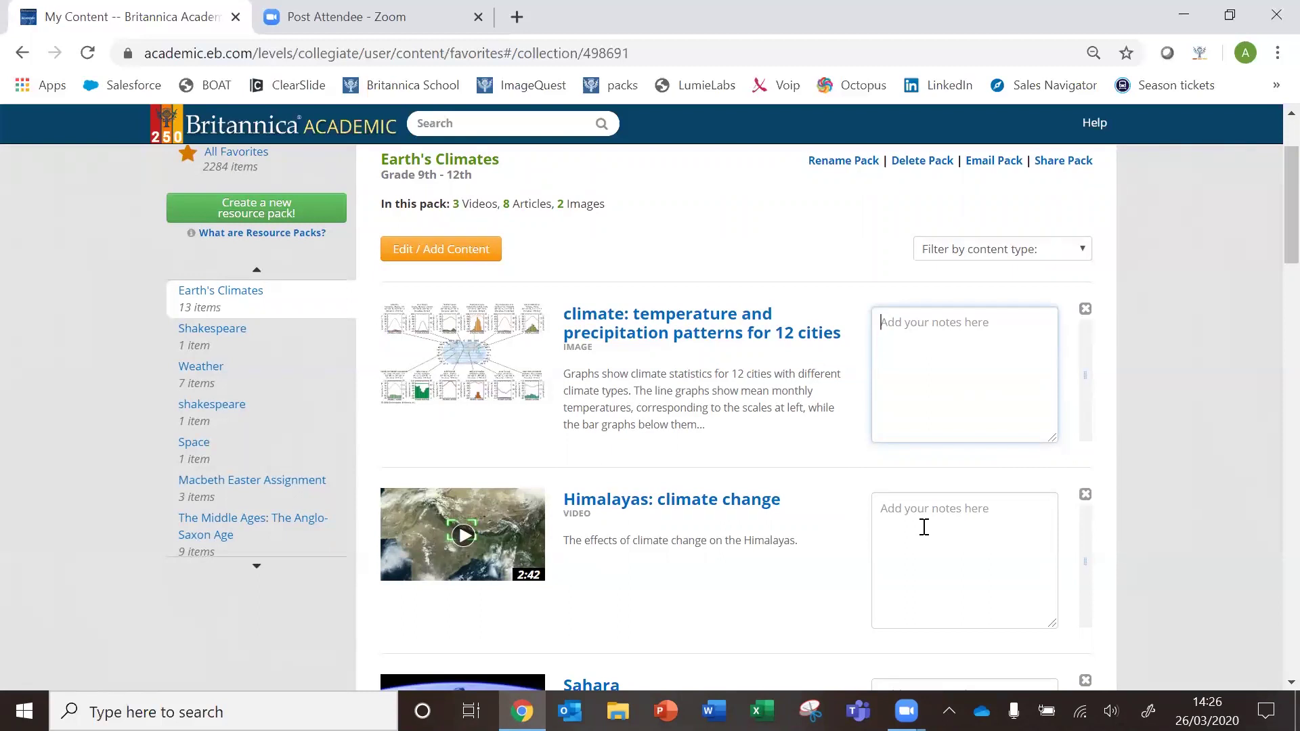
scroll(924, 526, down, 1)
scroll(924, 527, up, 3)
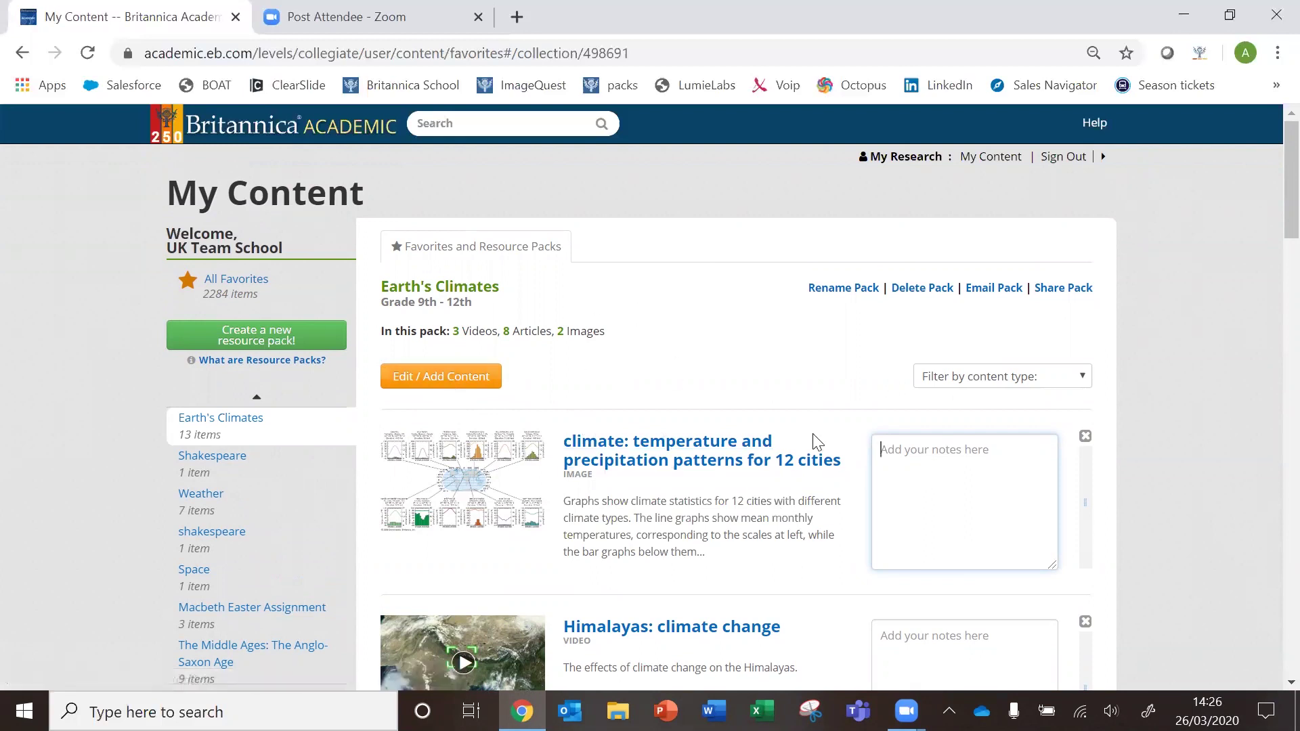
View the pack's e-mail form and its share link, closing each without sending, and look over the pack's contents again
click(993, 289)
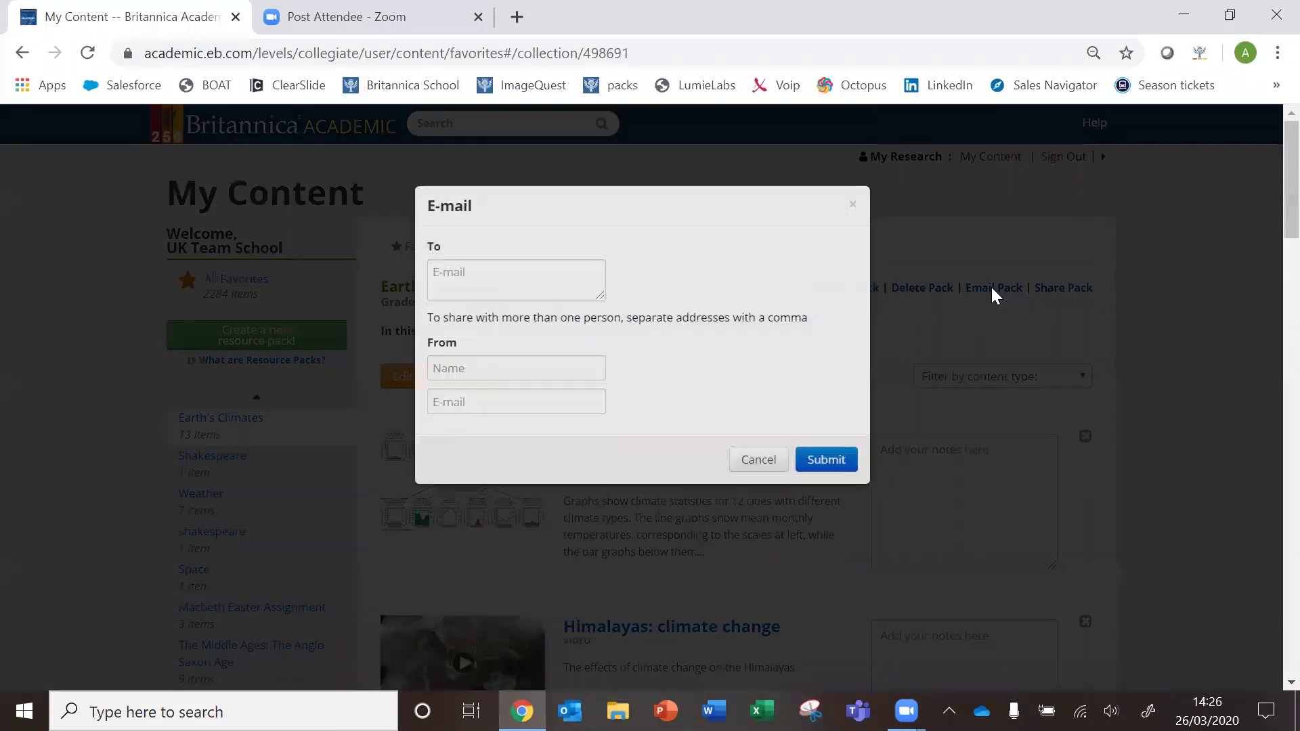
click(853, 214)
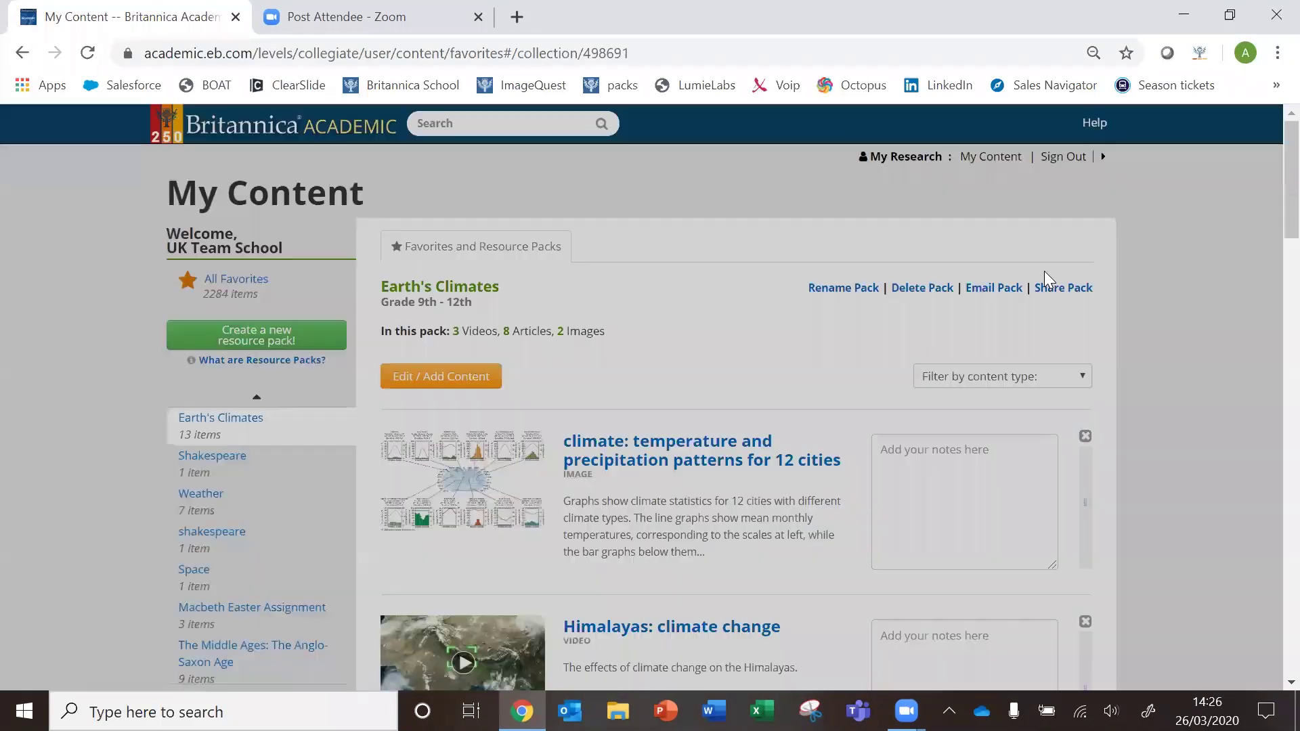
click(1054, 284)
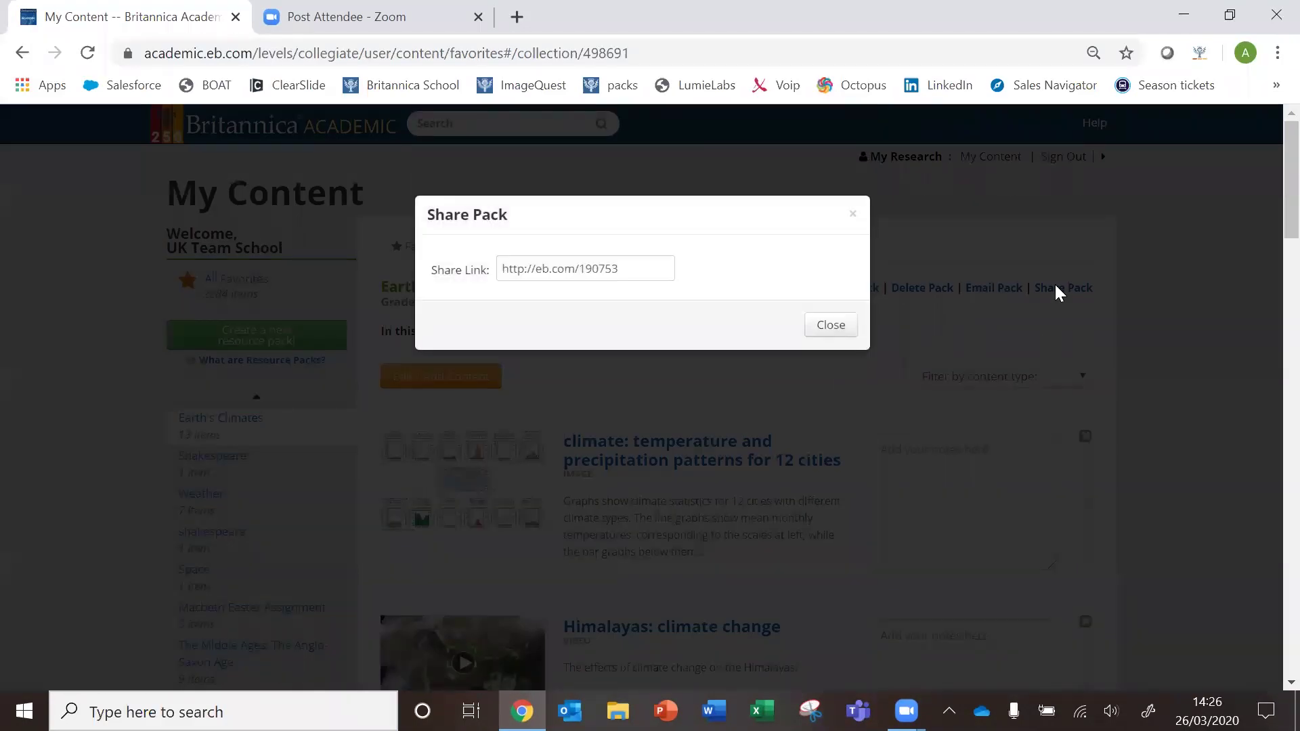
click(852, 215)
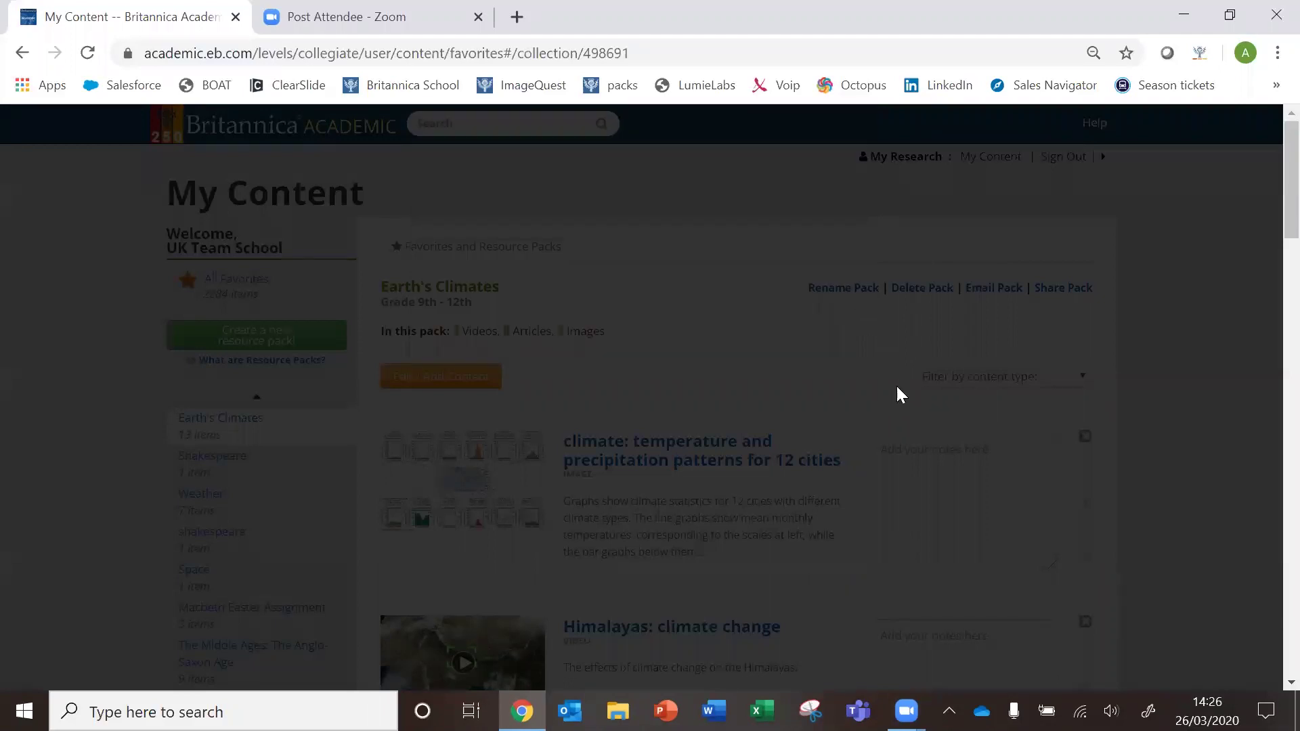
scroll(898, 400, down, 11)
scroll(900, 403, up, 8)
scroll(902, 404, up, 3)
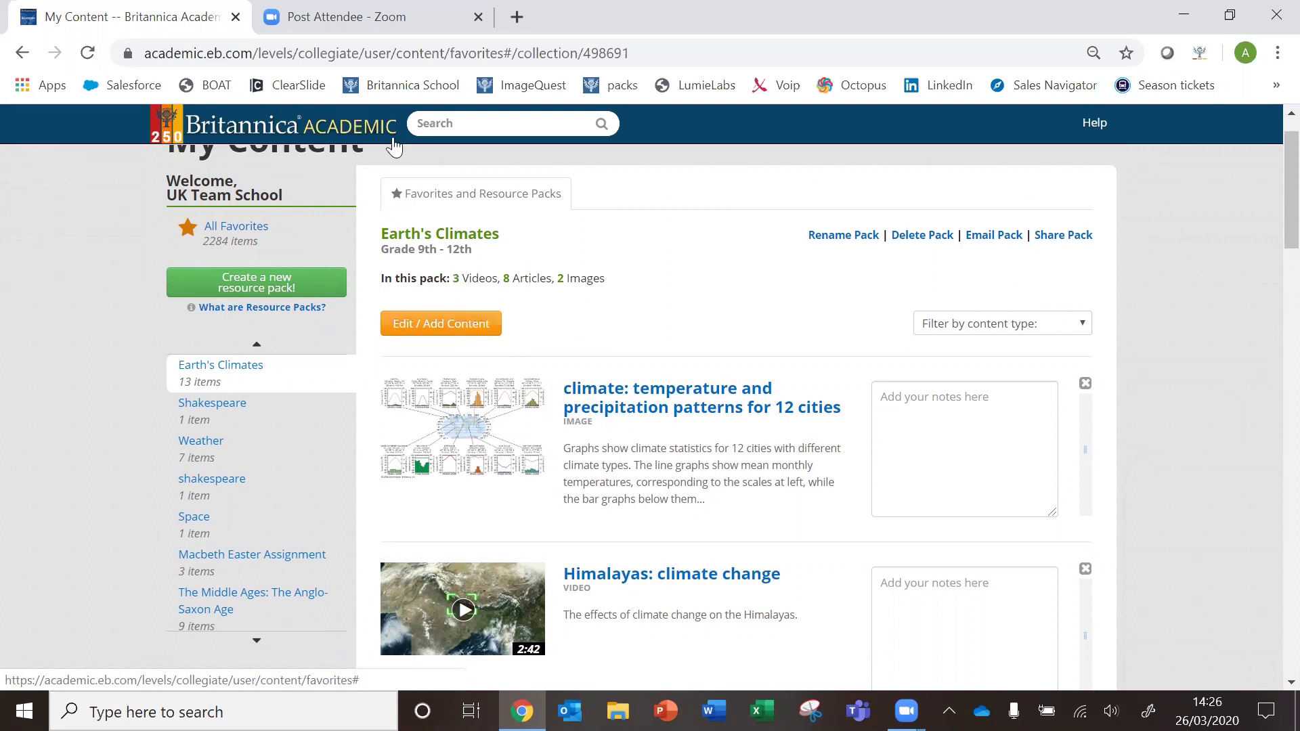
Return to the Britannica Academic home page and open the History subject in Article Browse
click(370, 129)
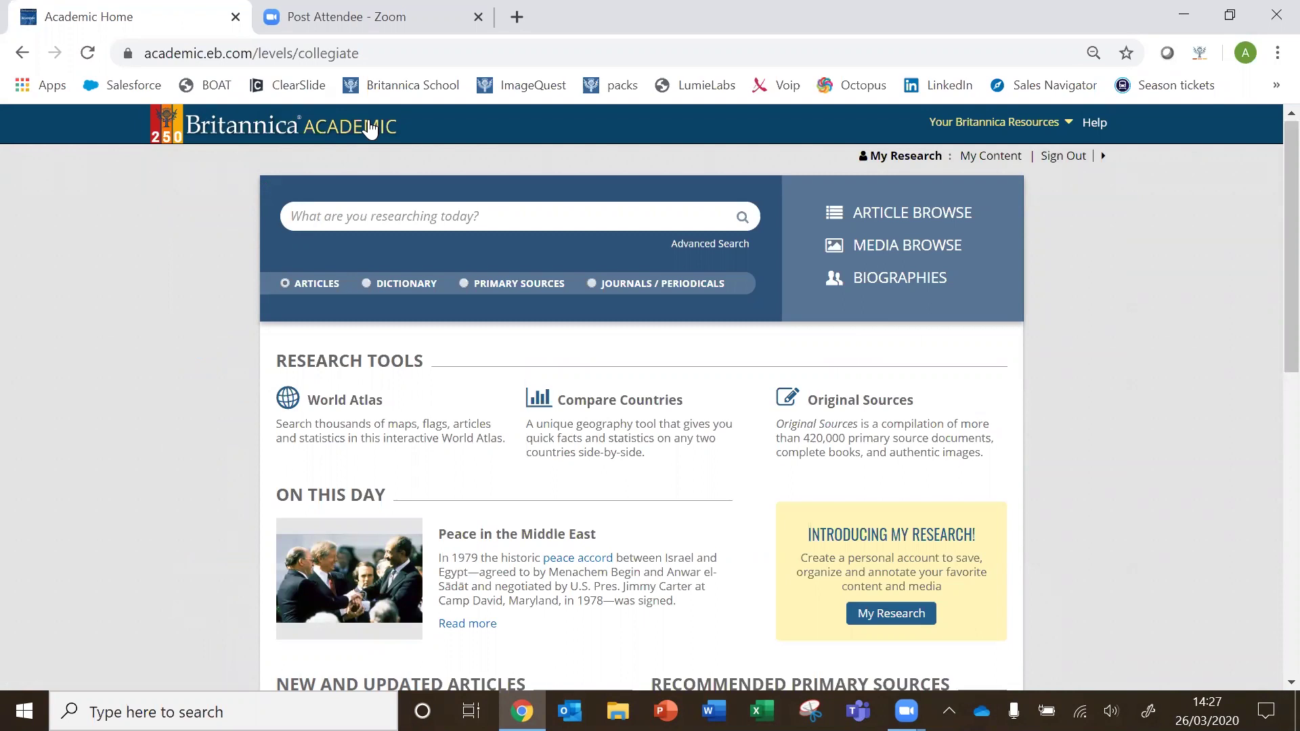
click(900, 231)
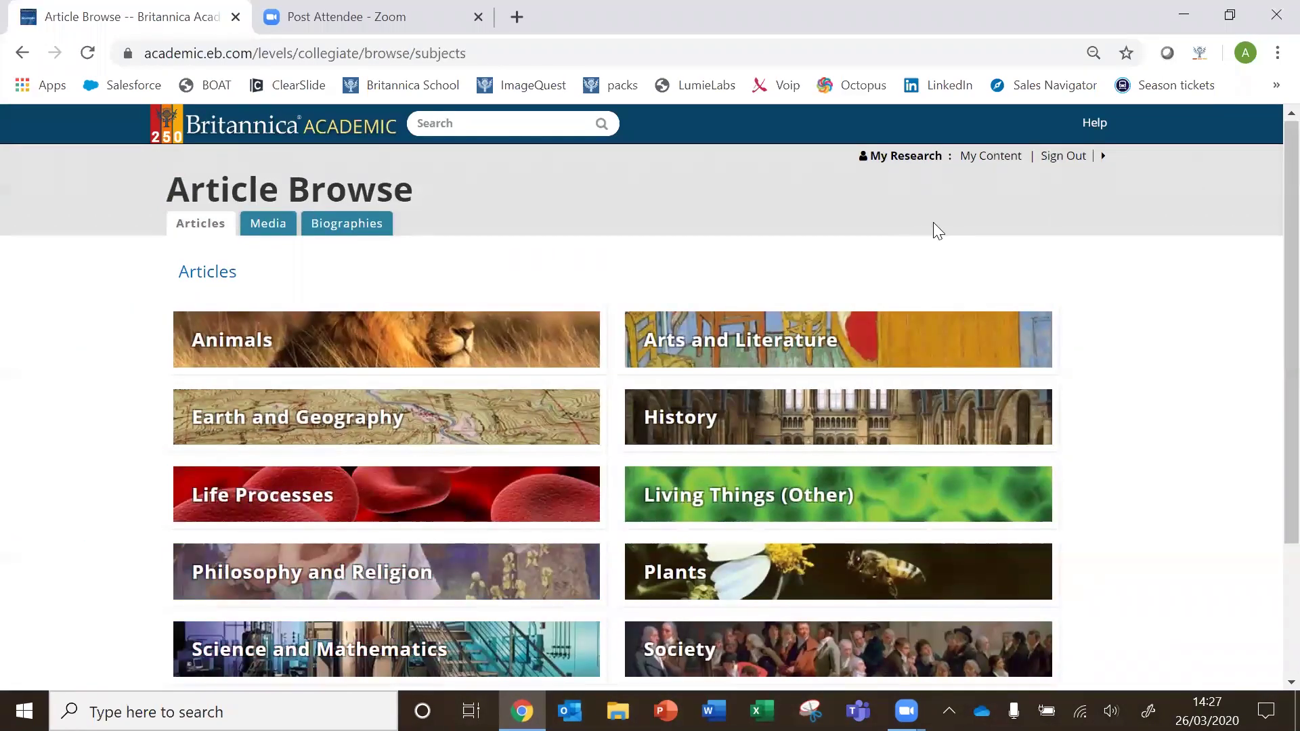
scroll(1149, 398, down, 2)
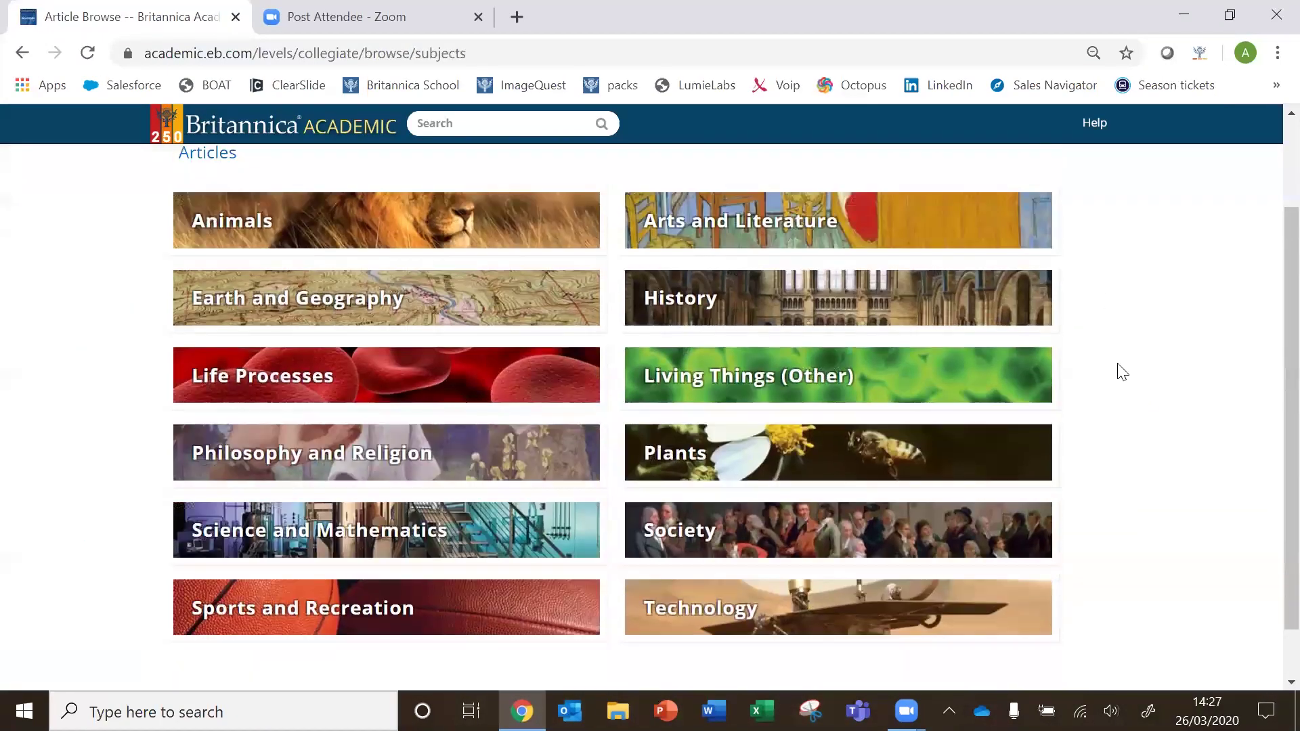
click(1015, 300)
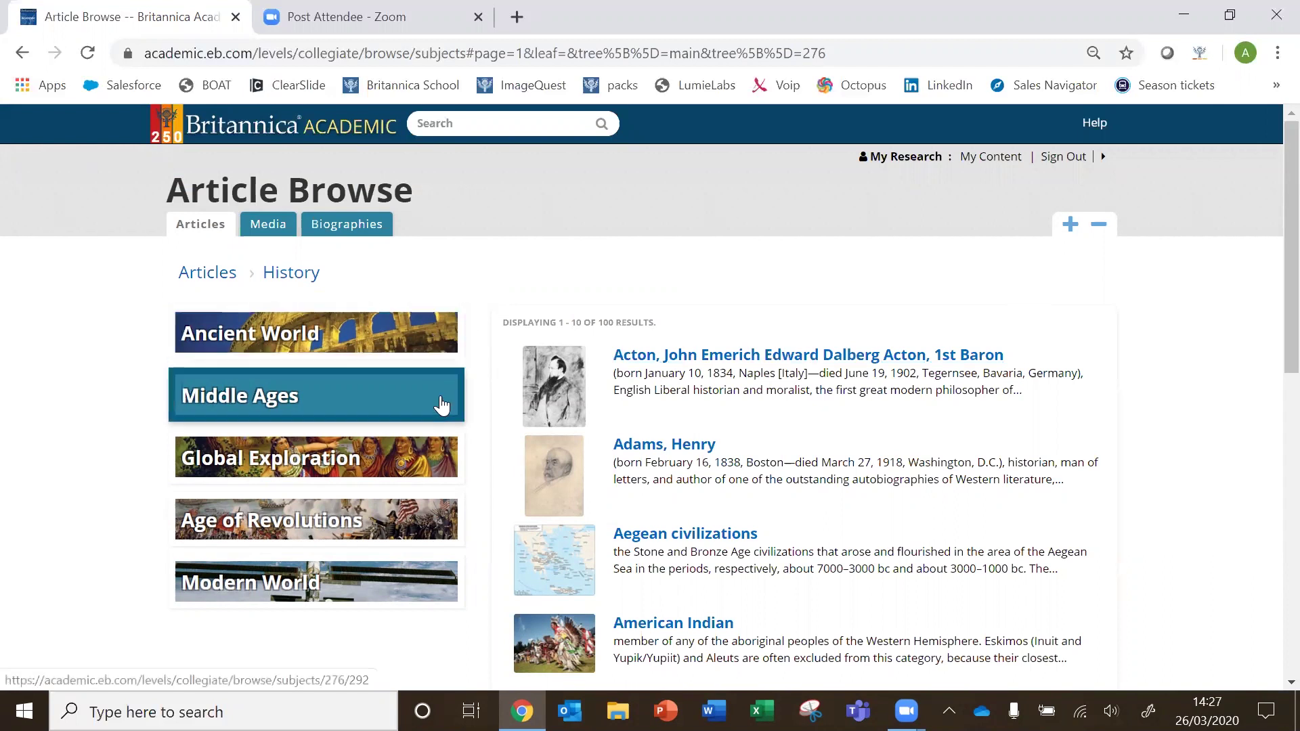
Open the Modern World category within History, look through its topics, and open United Nations
click(410, 579)
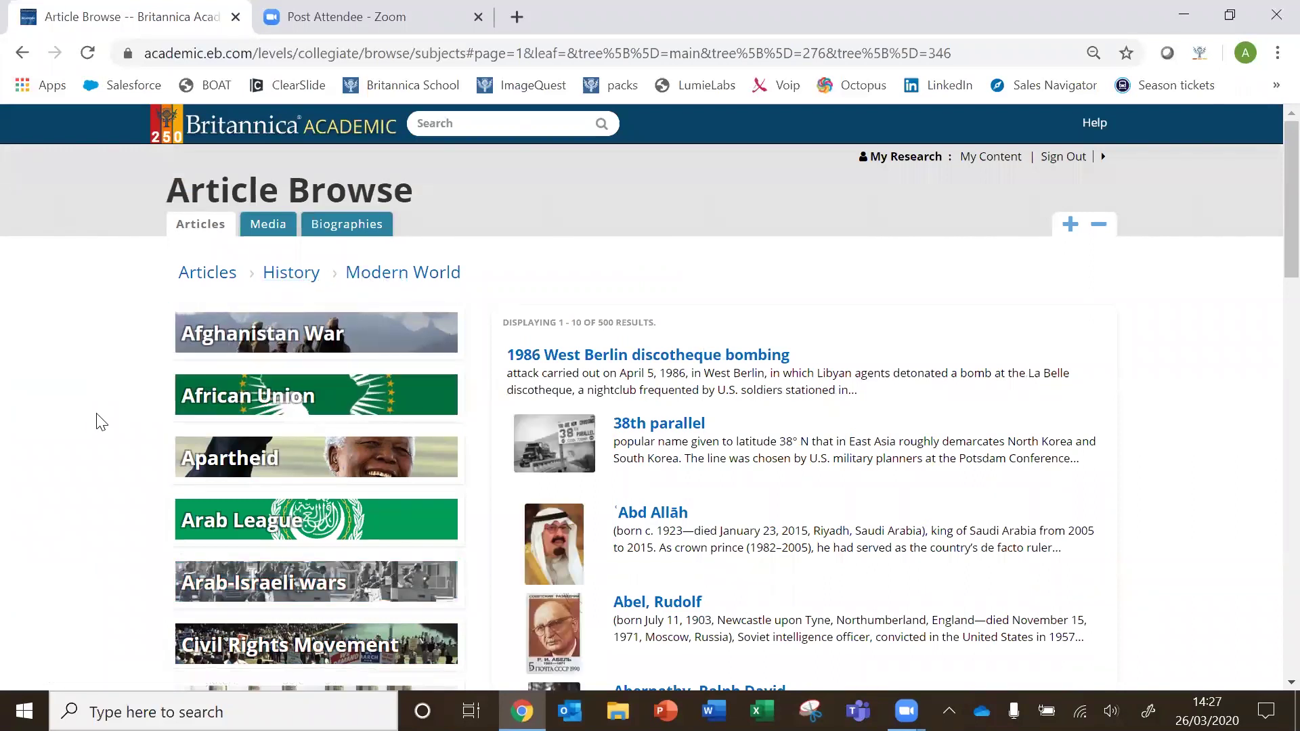
scroll(100, 422, down, 1)
scroll(100, 422, down, 6)
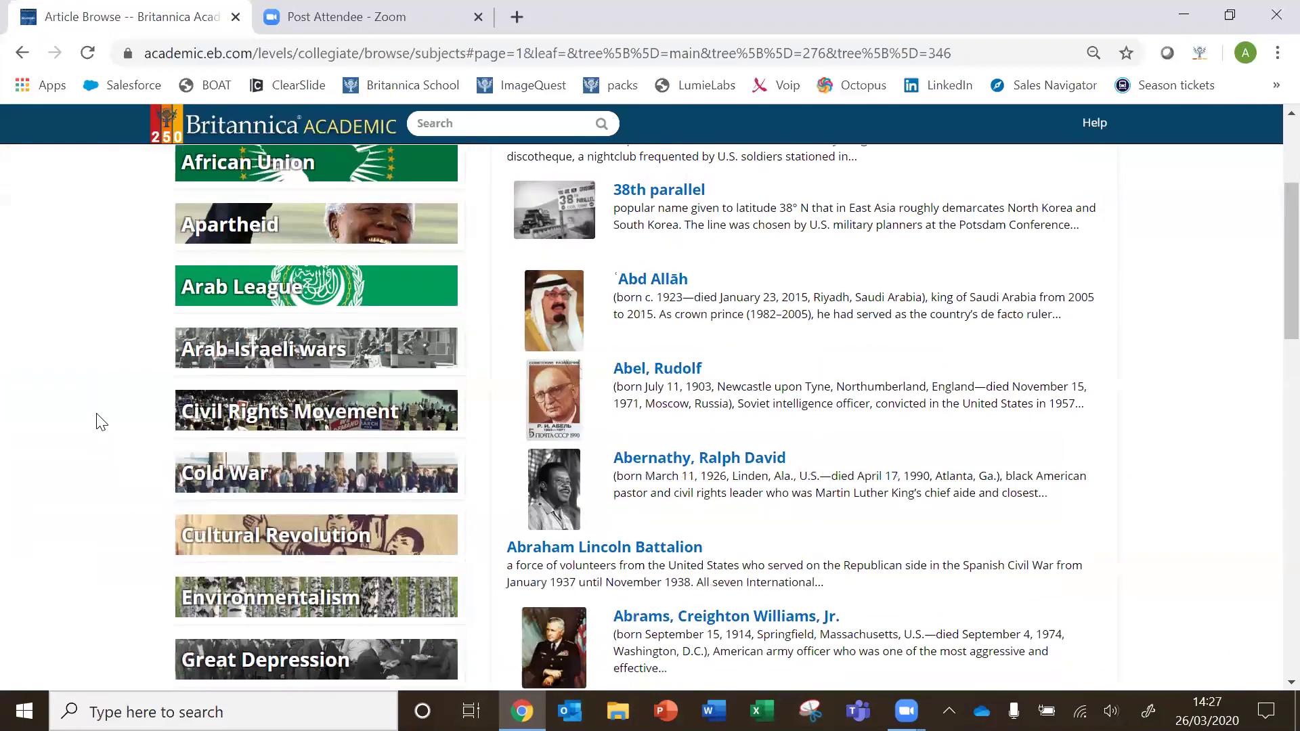
scroll(101, 422, down, 1)
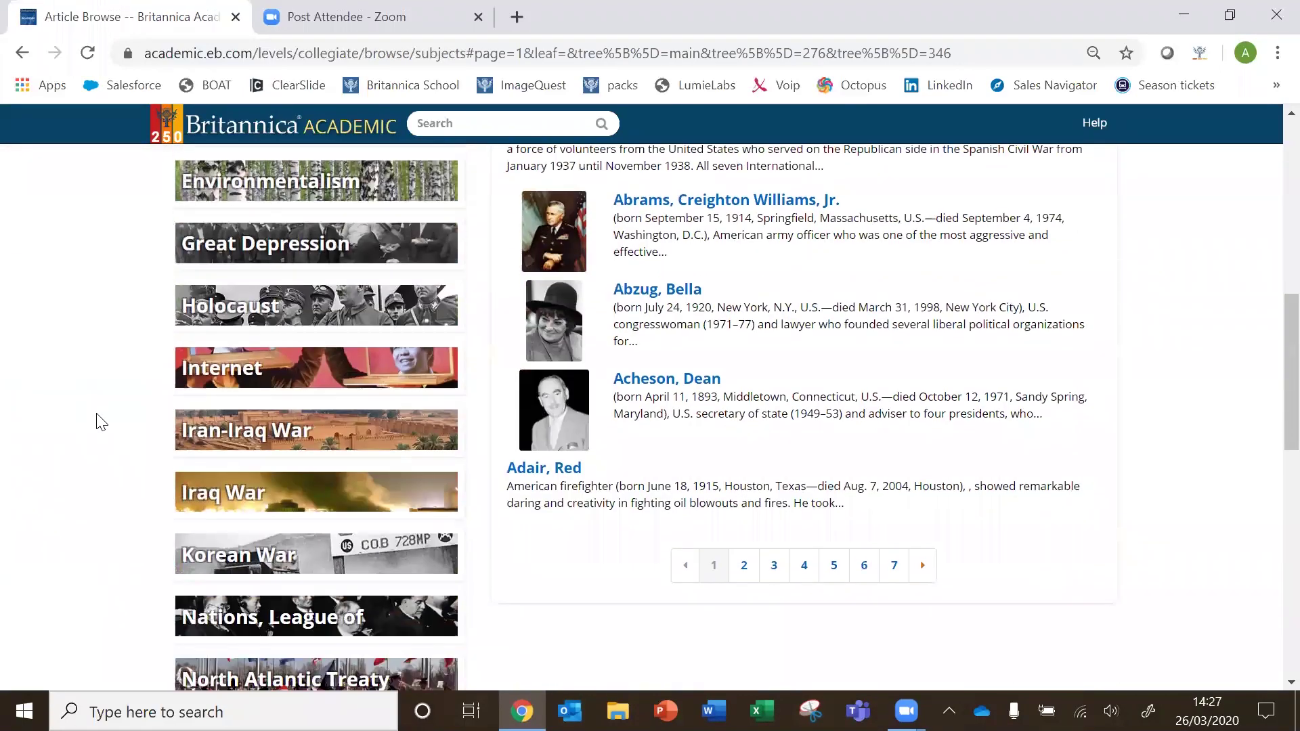
scroll(100, 422, down, 8)
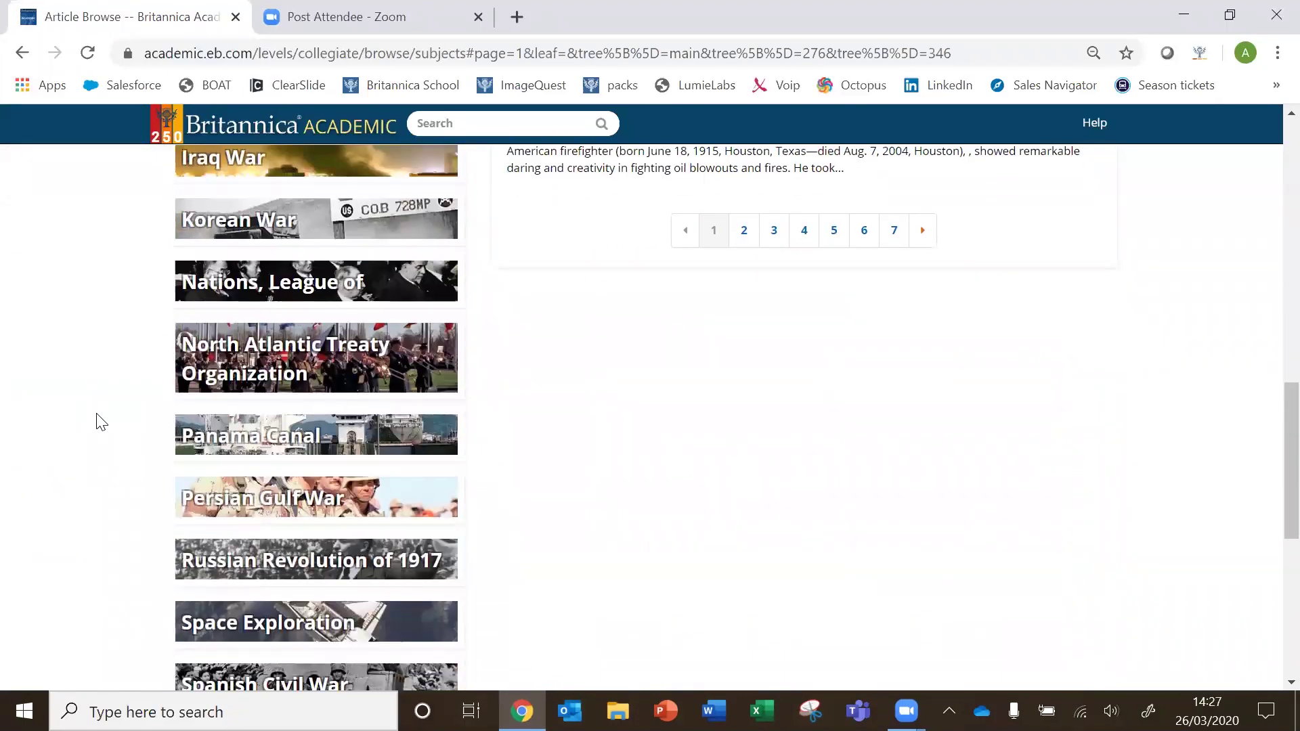
scroll(425, 493, down, 4)
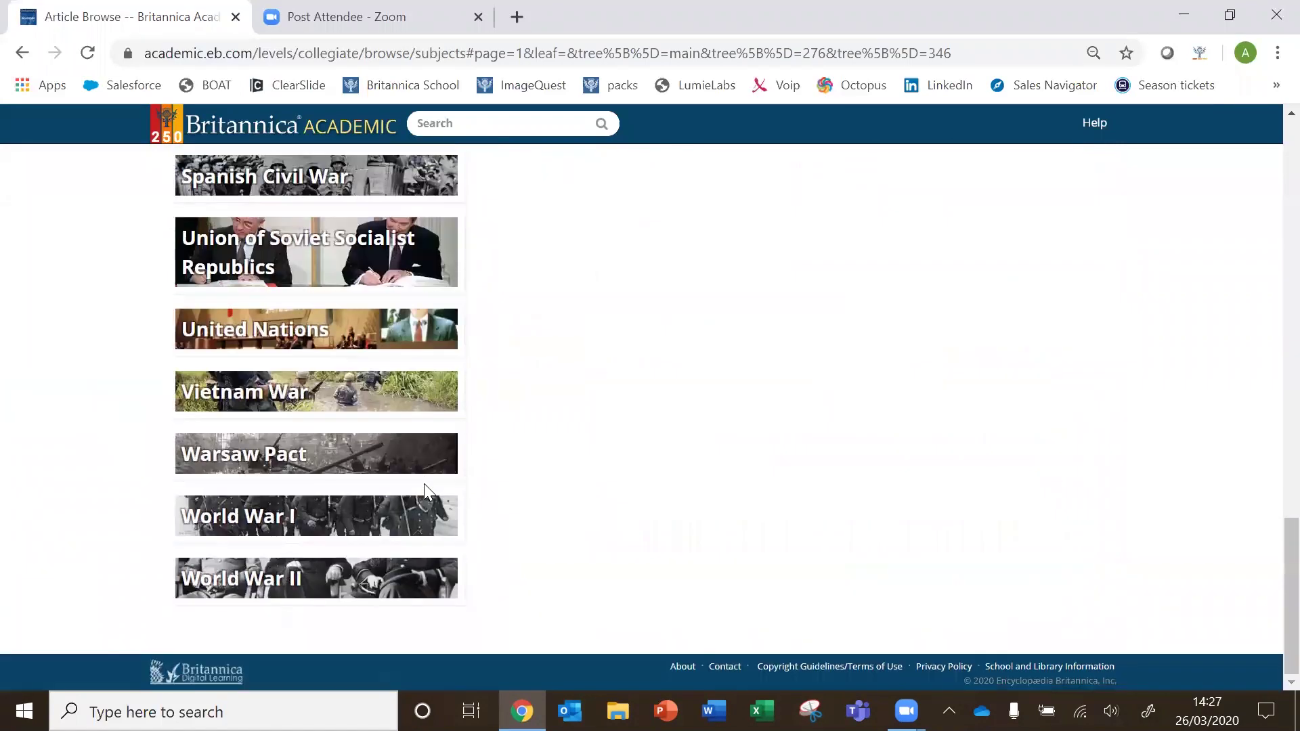
scroll(481, 357, up, 2)
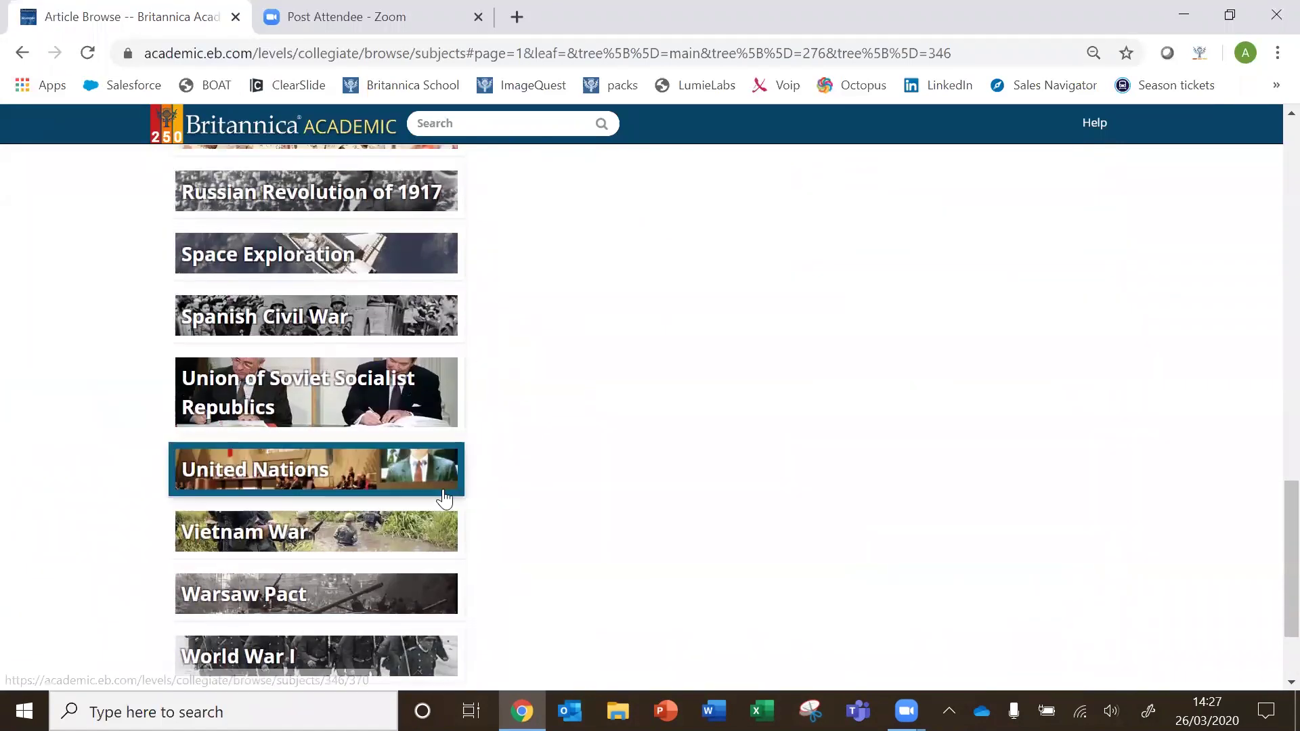
click(444, 498)
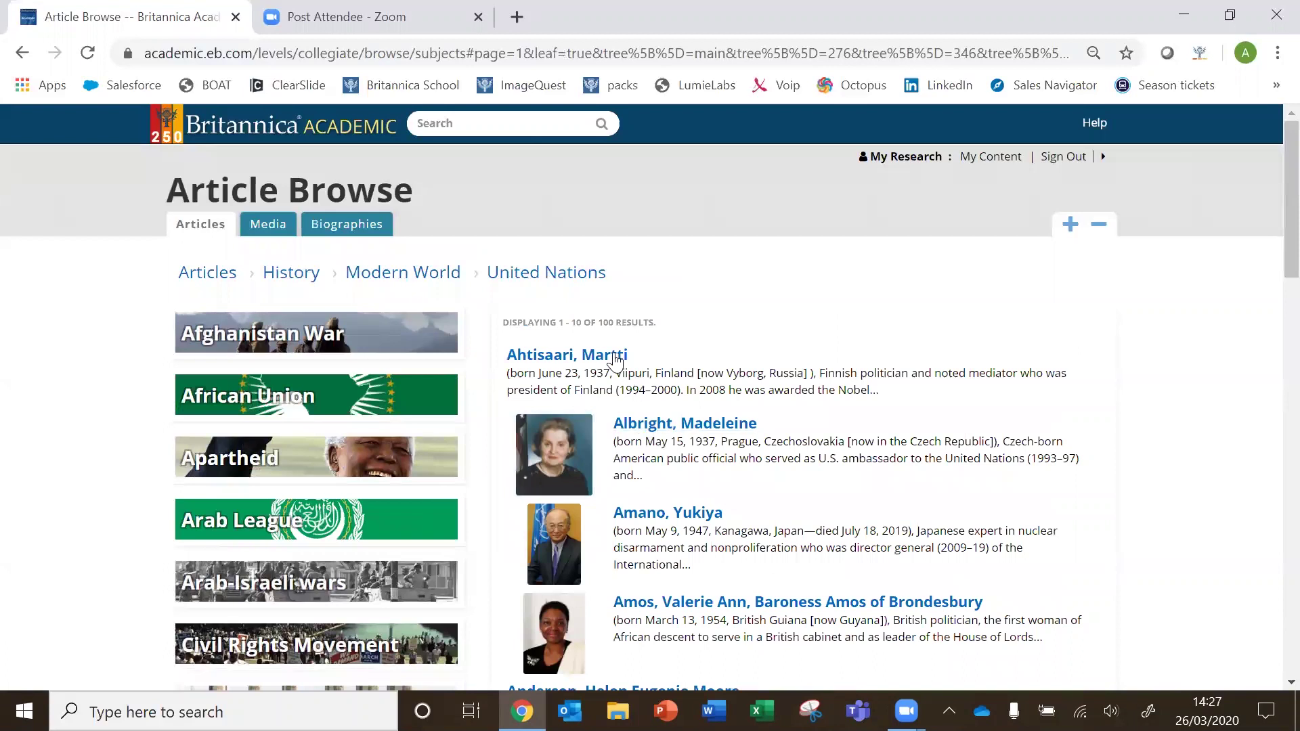
Look through the United Nations article list, including its result count, and view the subjects in Media Browse
drag(599, 323, 701, 333)
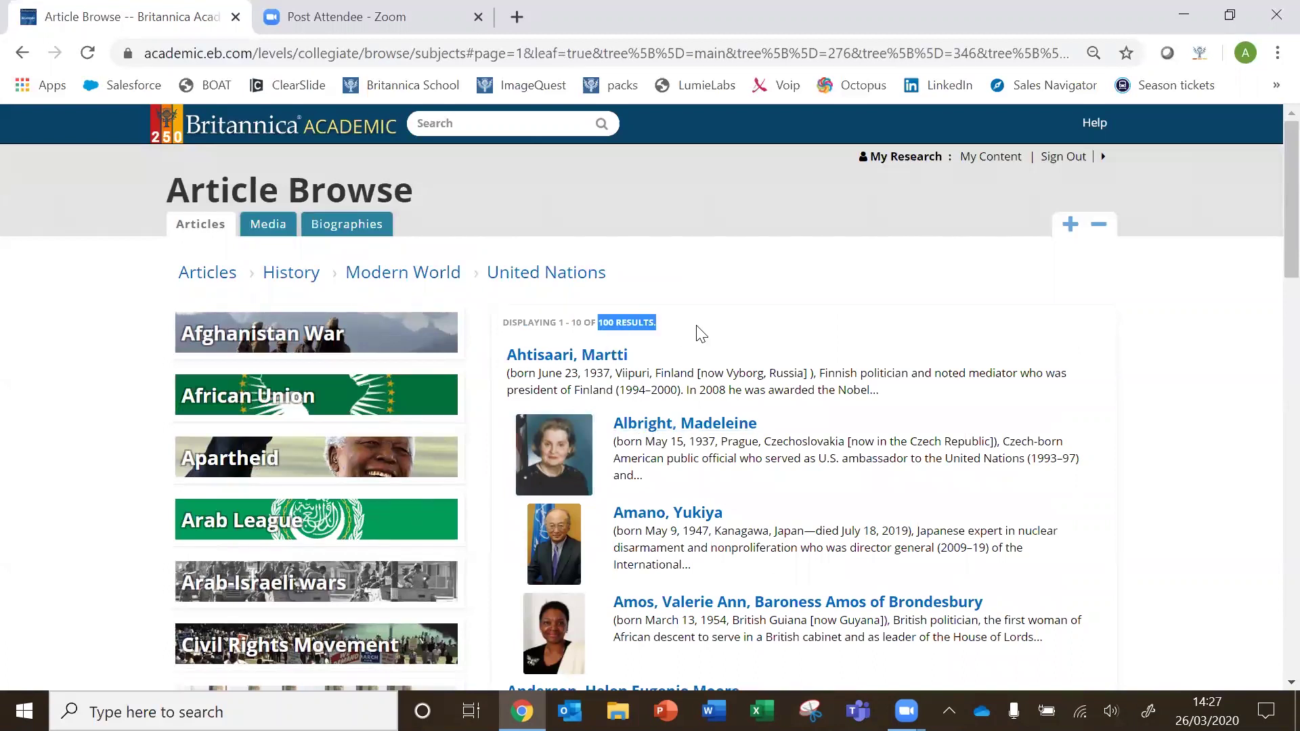
click(701, 334)
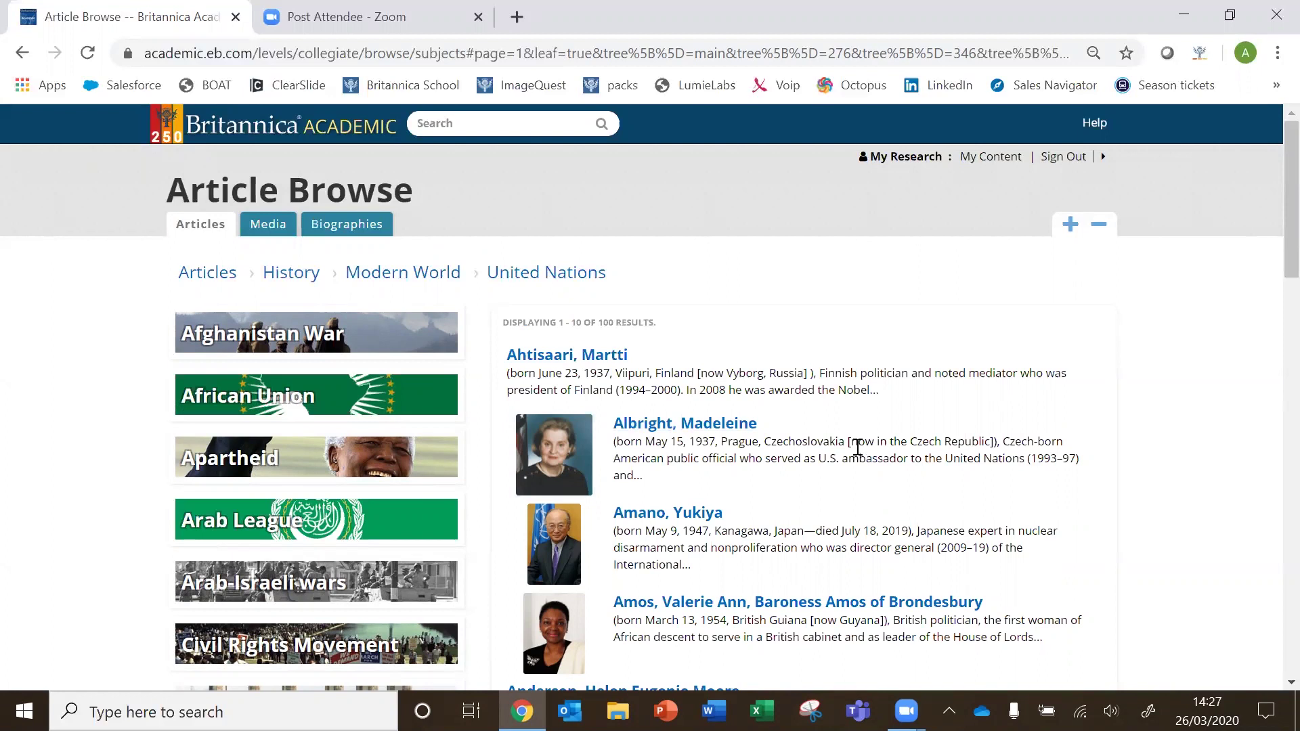
scroll(857, 446, down, 8)
scroll(857, 447, down, 3)
scroll(857, 447, up, 10)
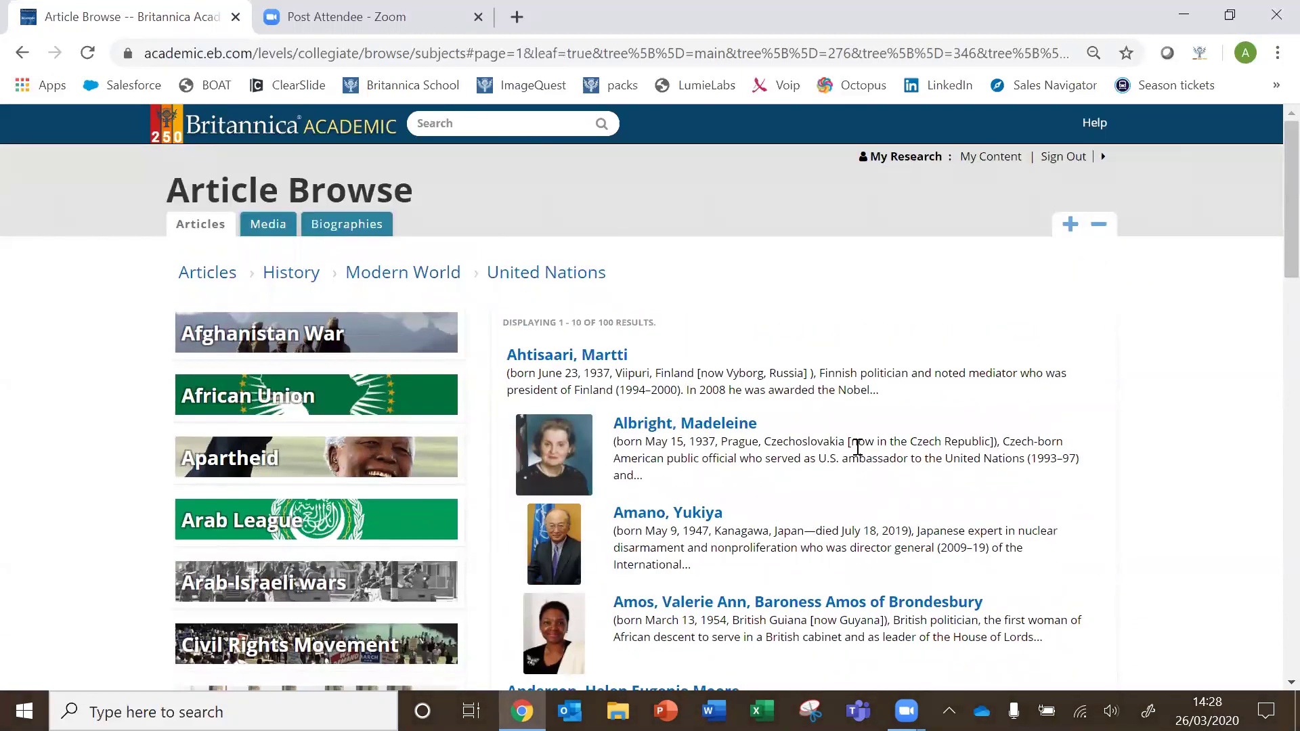
click(253, 229)
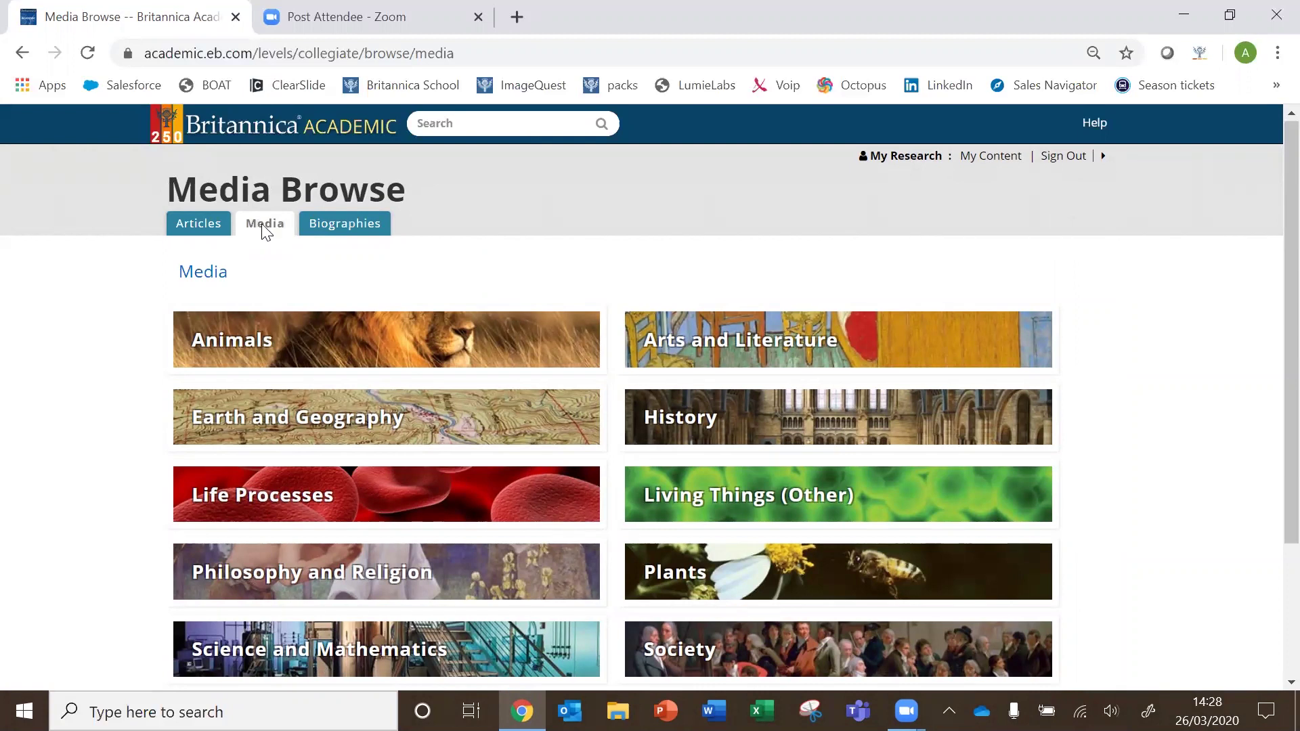
Open the biographies browser and filter it by the era 1900-present and the national/cultural association American
click(324, 230)
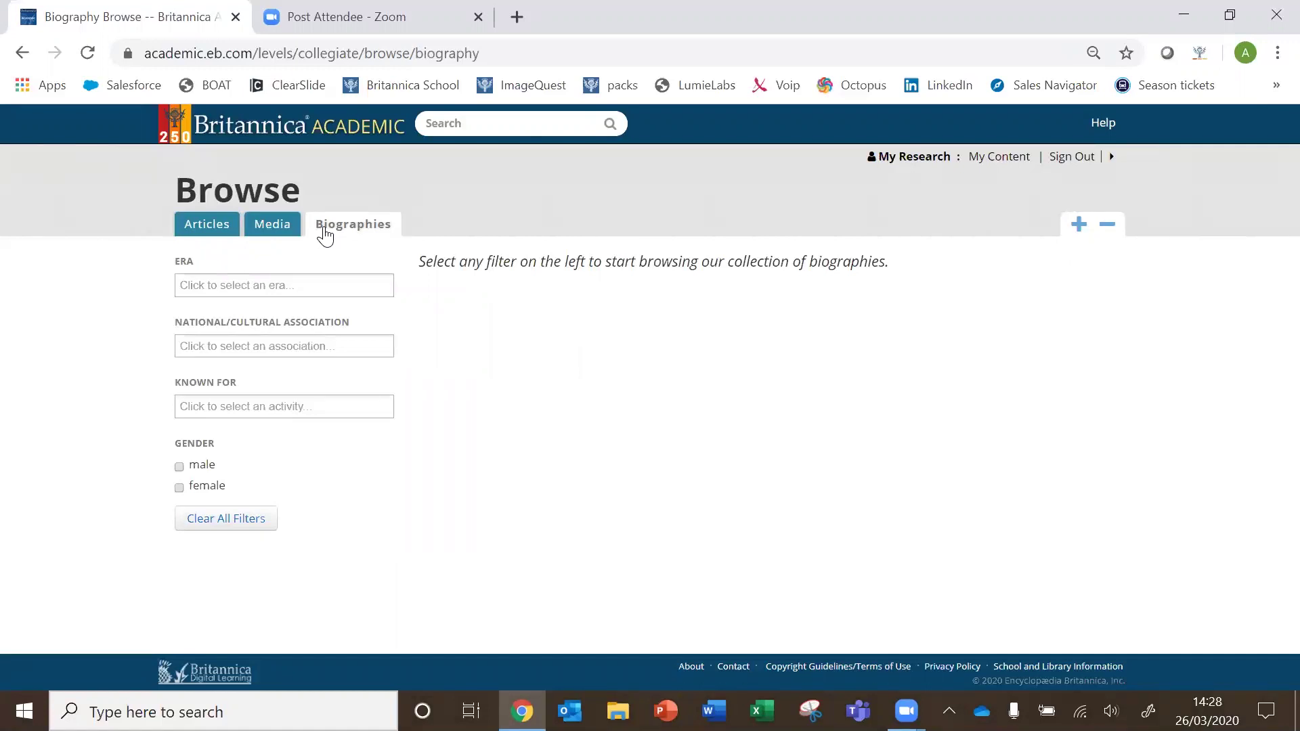
click(305, 279)
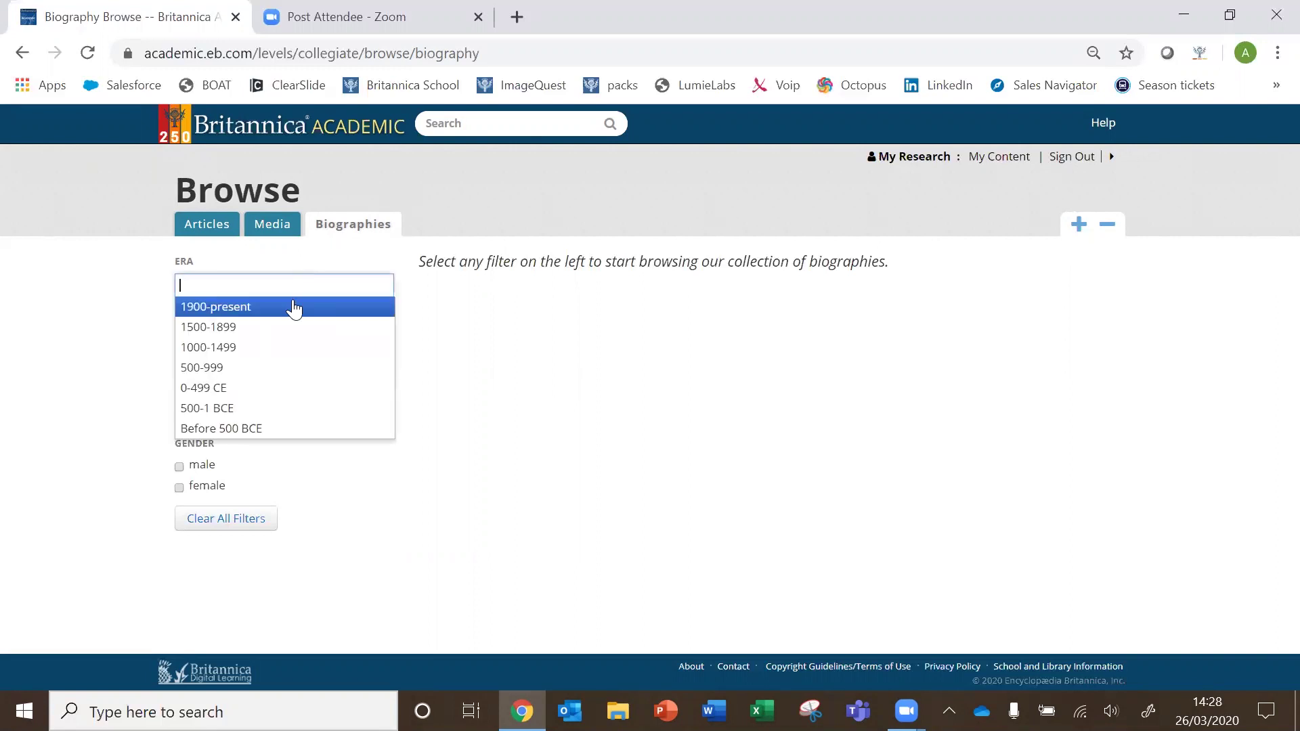
click(293, 306)
click(281, 350)
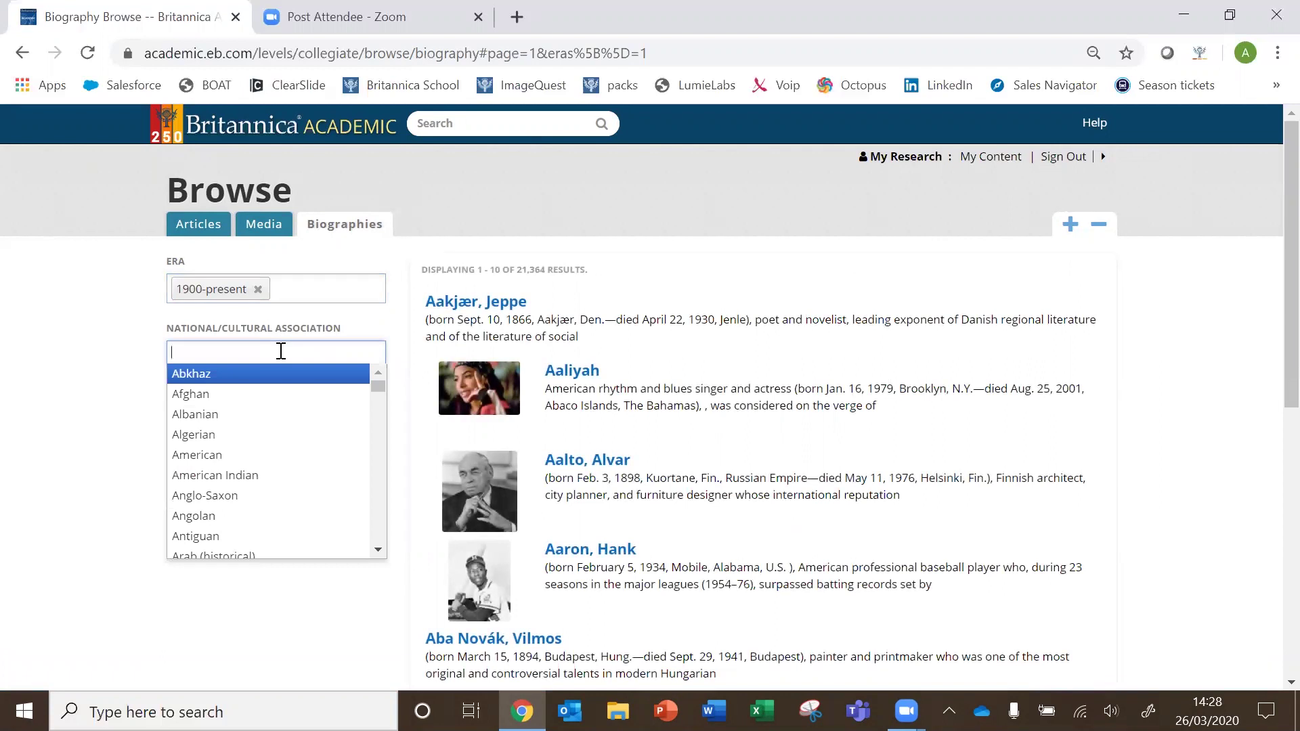
text(ame)
click(263, 371)
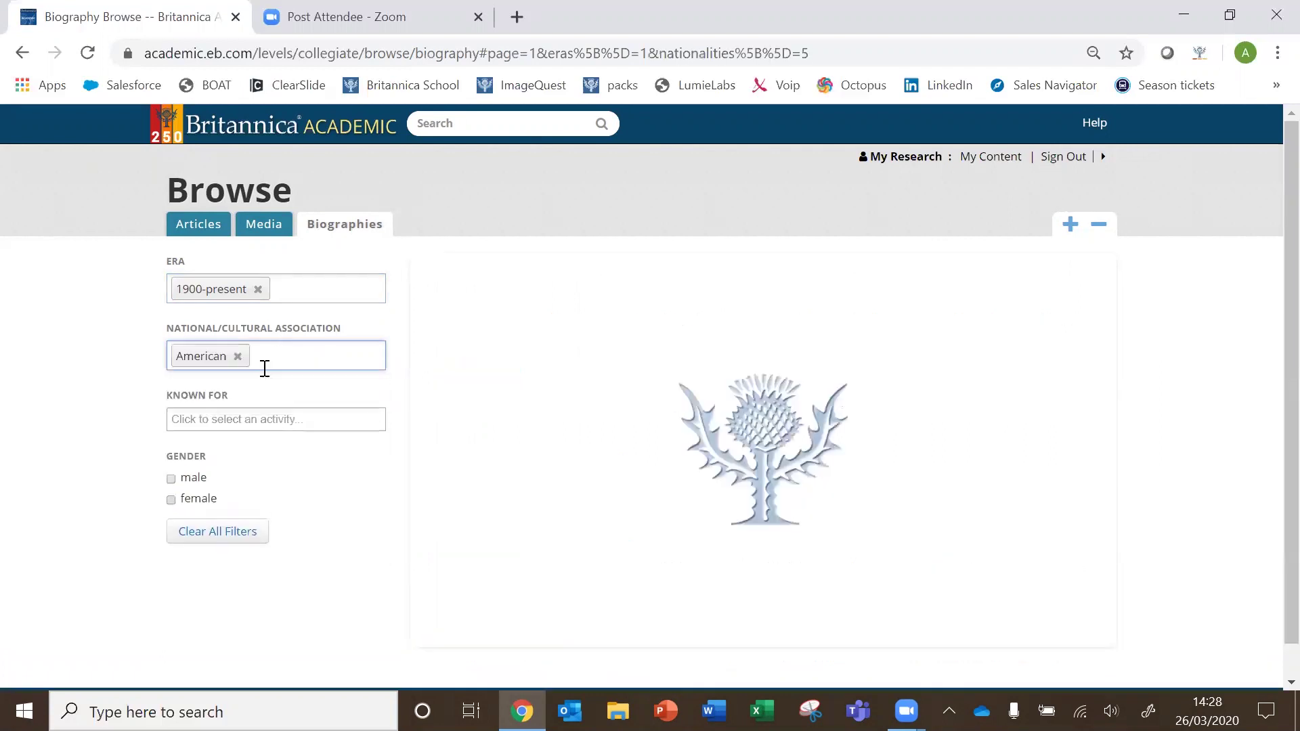
Narrow the biographies to people known for Nobel Prize (all) and to the gender female
click(292, 415)
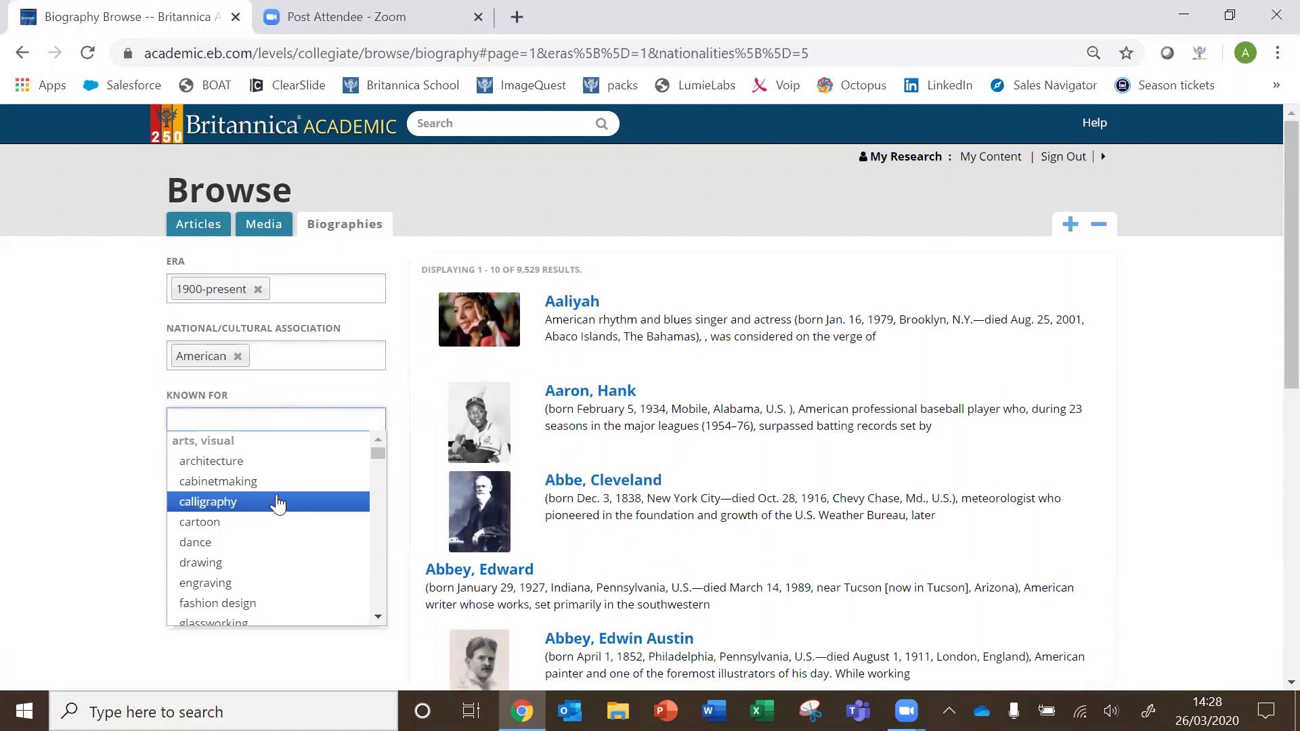
scroll(278, 505, down, 5)
drag(375, 467, 380, 507)
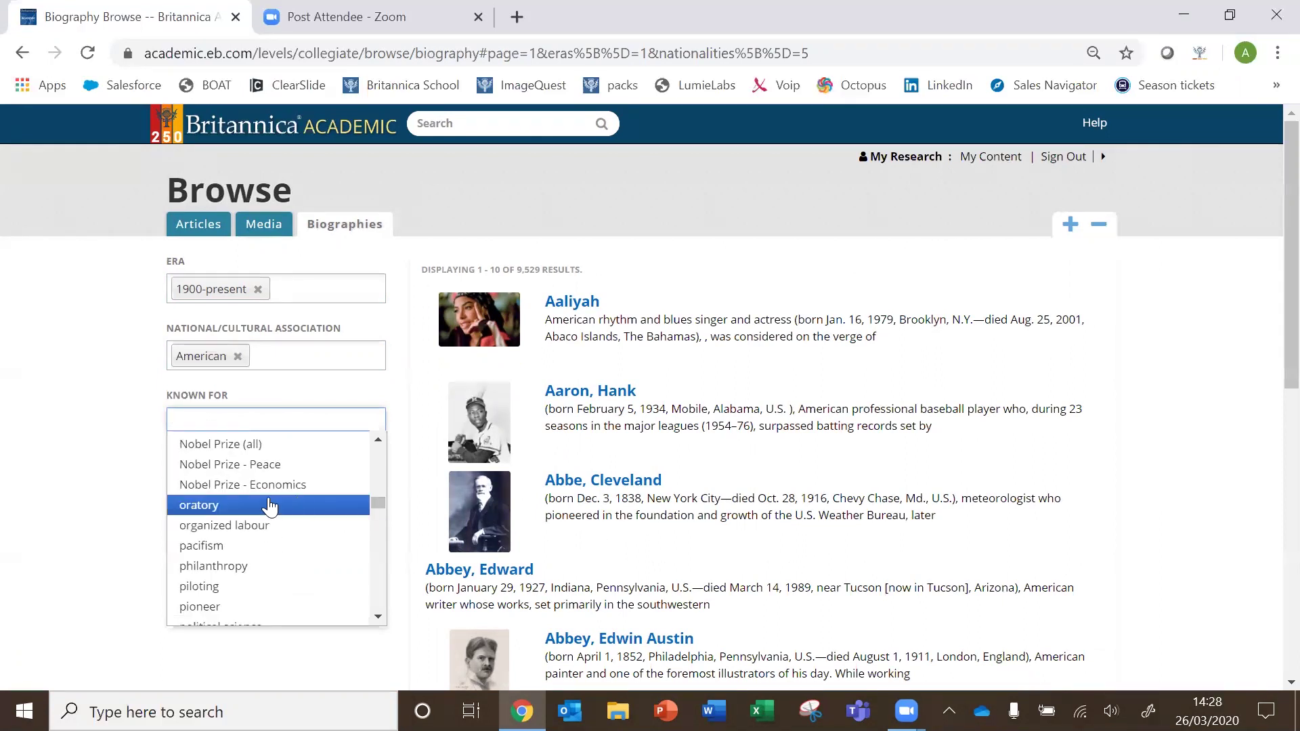
click(264, 448)
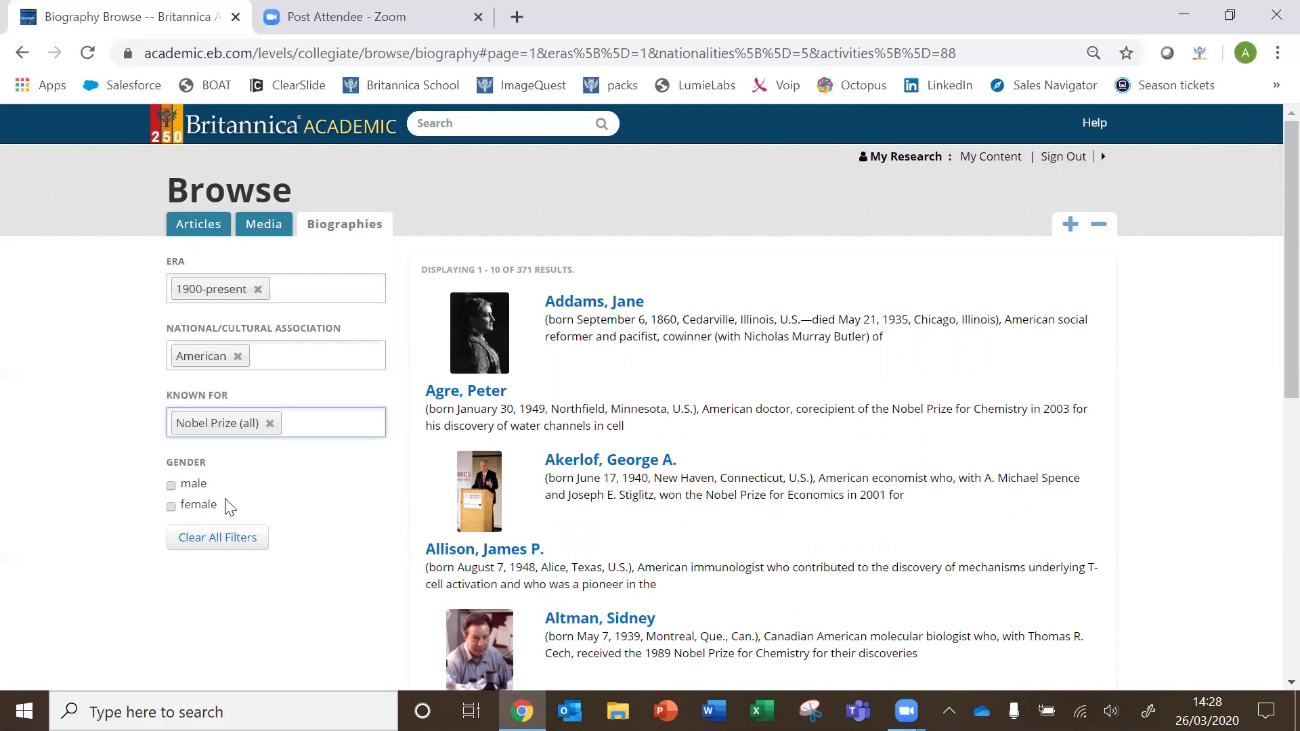
click(171, 508)
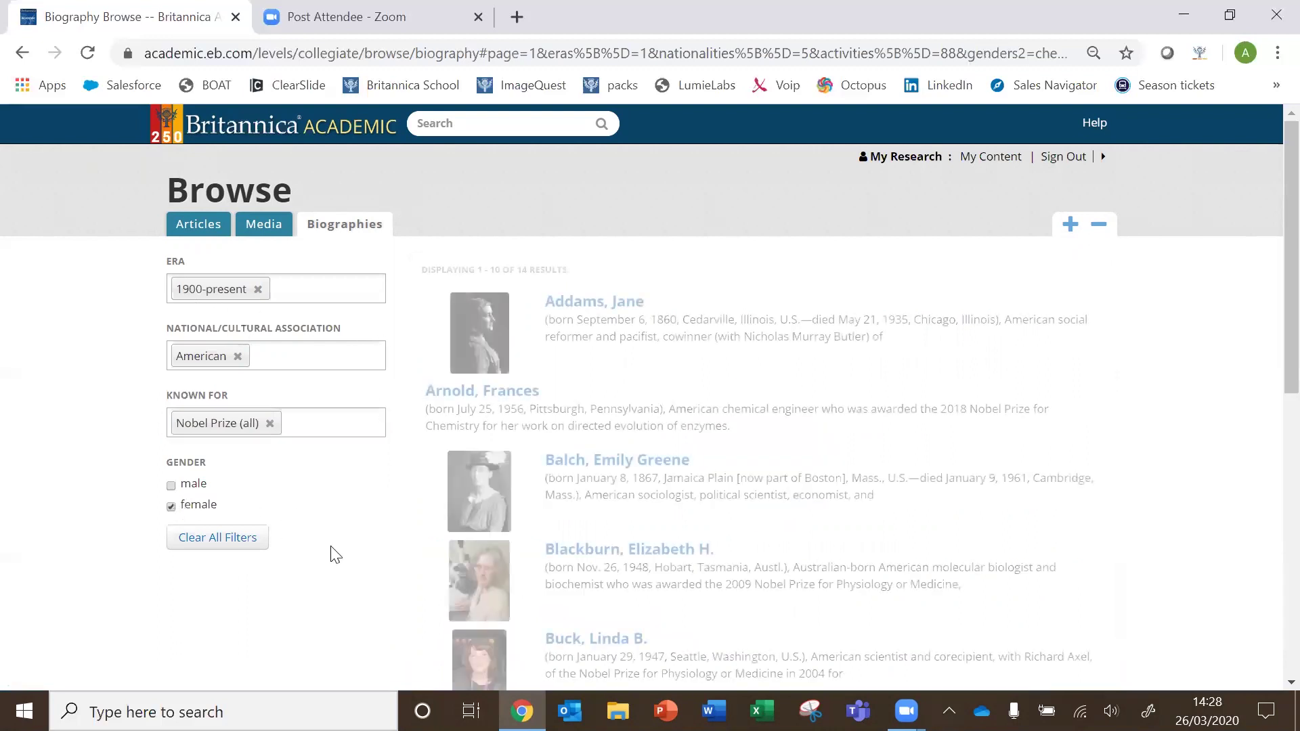
Look through the filtered biographies and return to the Britannica Academic home page
scroll(937, 499, down, 9)
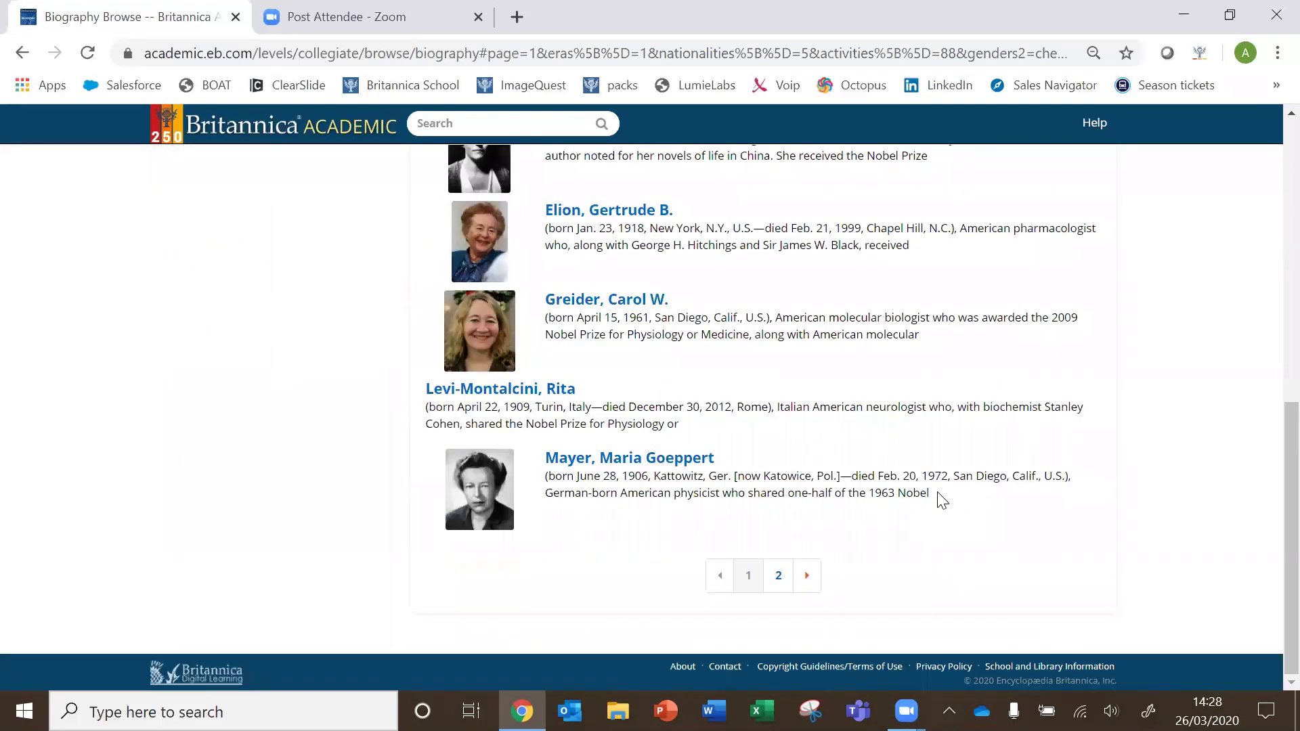
scroll(960, 403, up, 10)
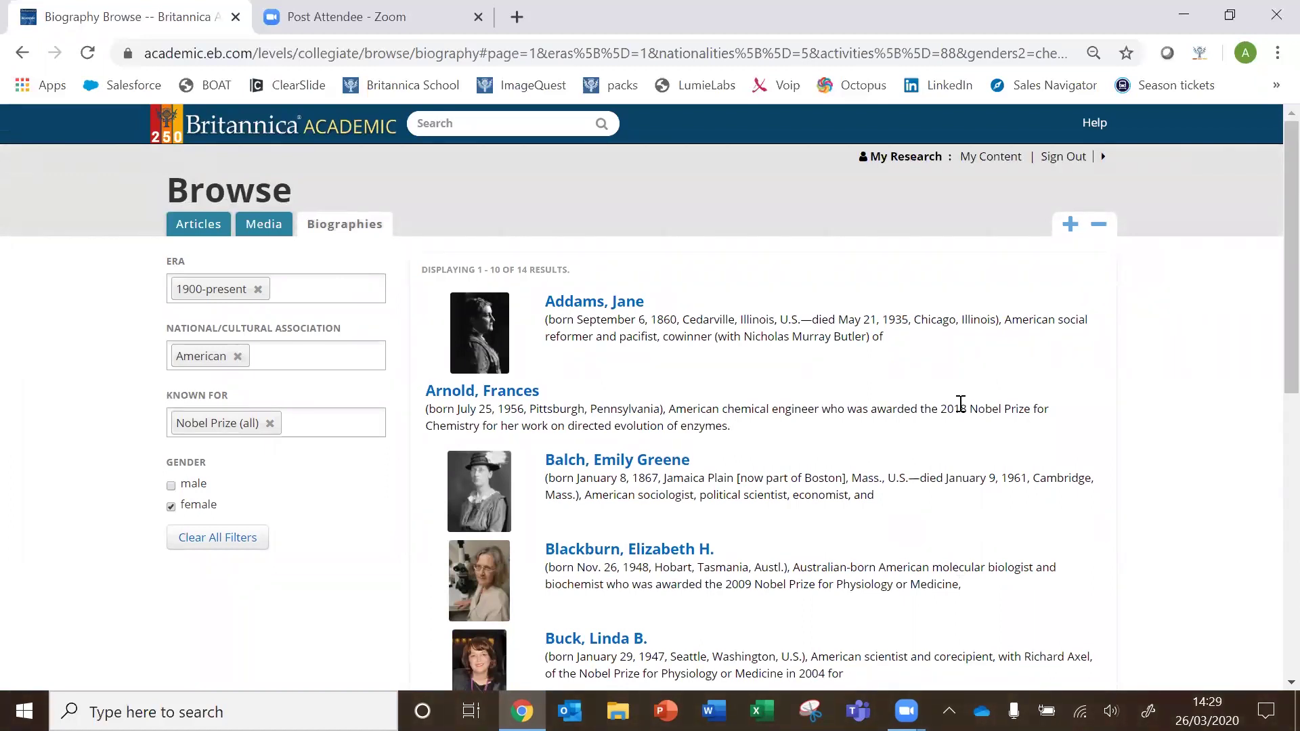
click(359, 130)
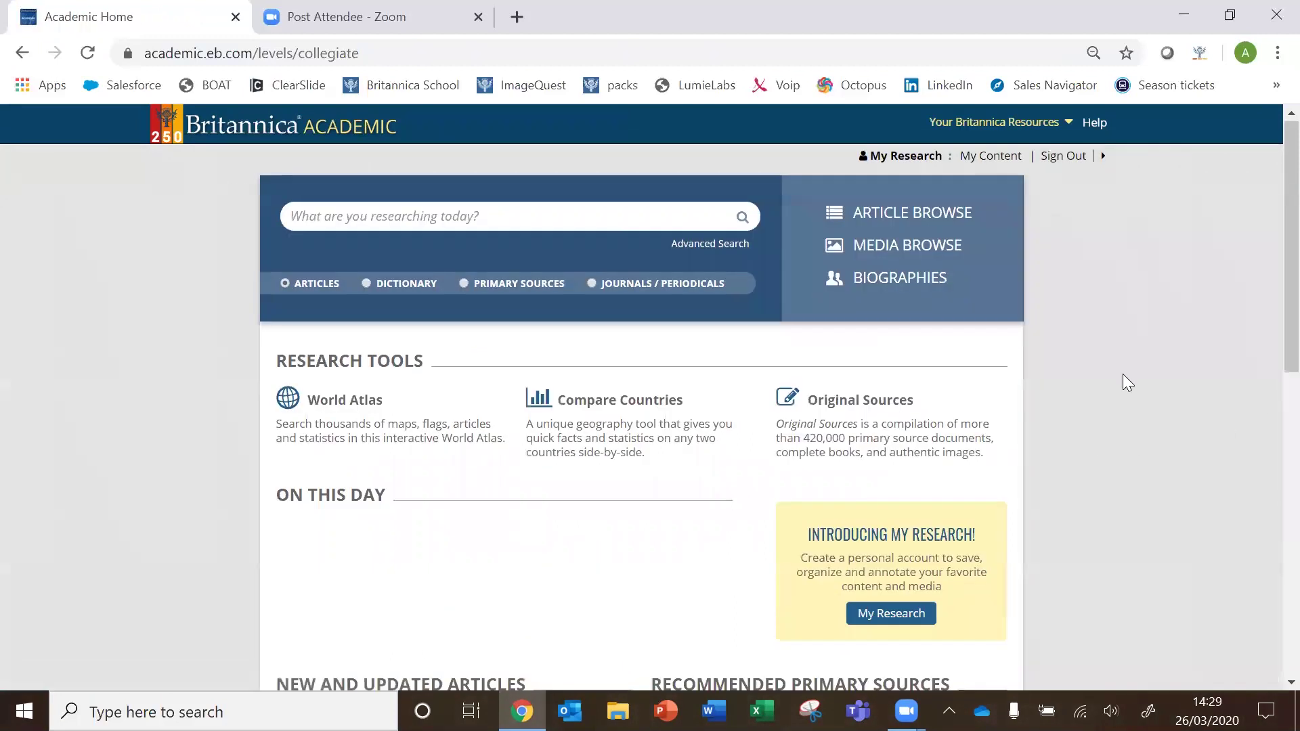